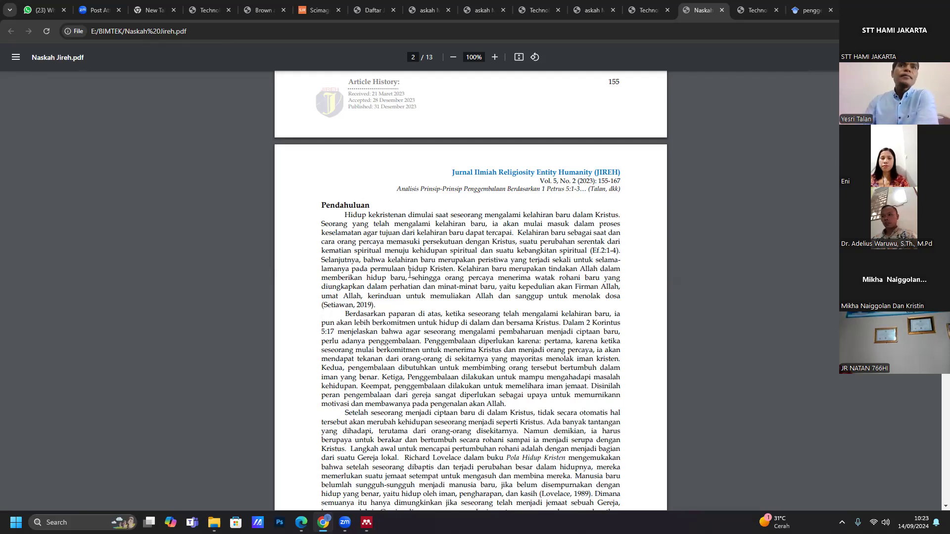
# - Try highlighting the opening Pendahuluan paragraph starting at 'Hidup kekristenan', clearing each attempt
pyautogui.moveTo(335, 205); pyautogui.dragTo(377, 305)
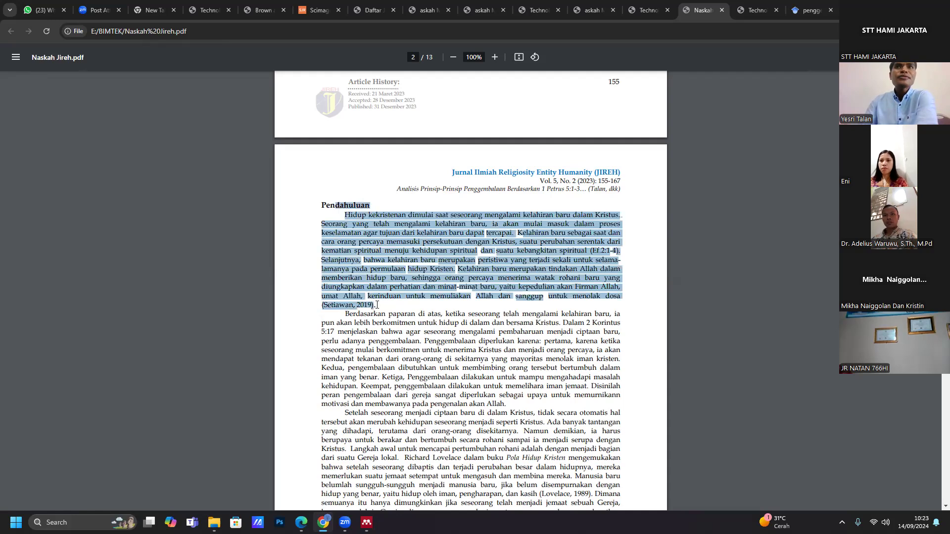
pyautogui.click(356, 229)
pyautogui.moveTo(345, 216); pyautogui.dragTo(368, 223)
pyautogui.moveTo(406, 281); pyautogui.dragTo(378, 305)
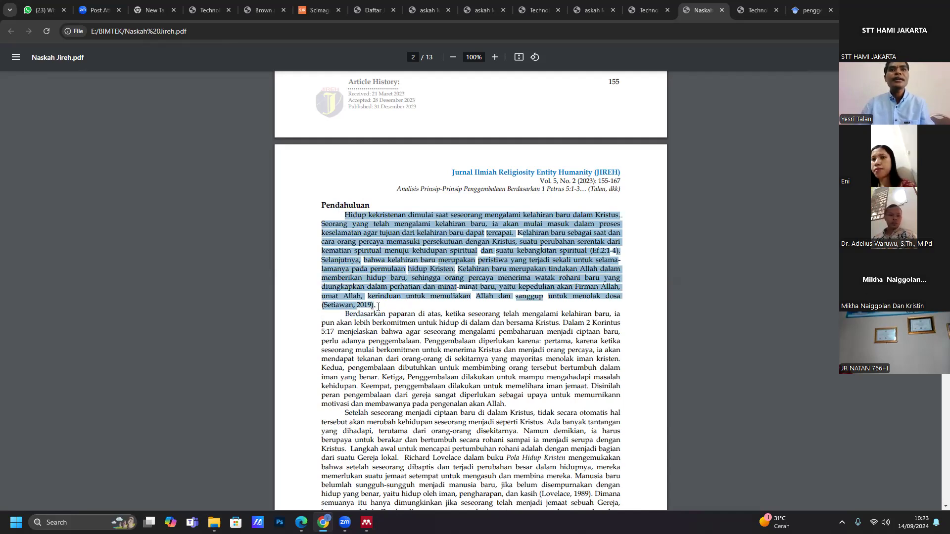
pyautogui.click(349, 229)
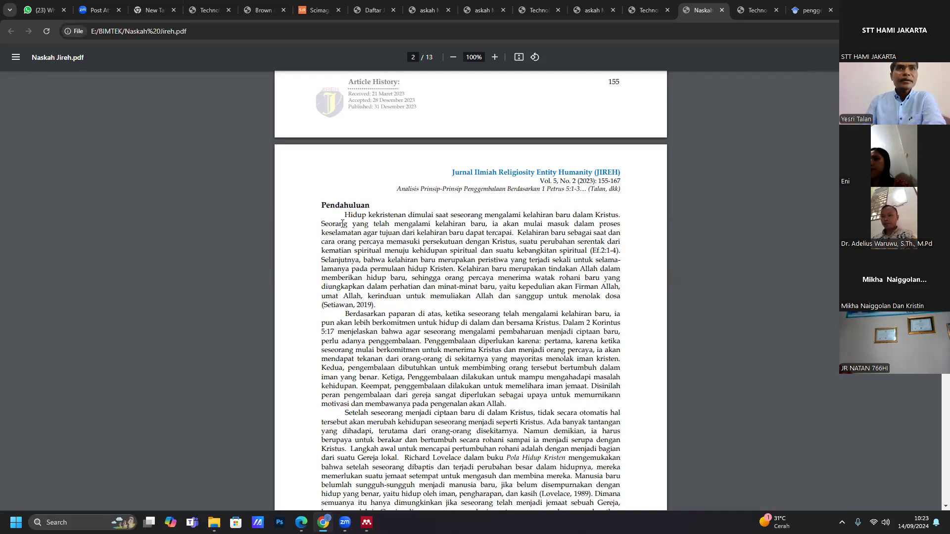
pyautogui.moveTo(345, 214); pyautogui.dragTo(320, 306)
pyautogui.click(374, 305)
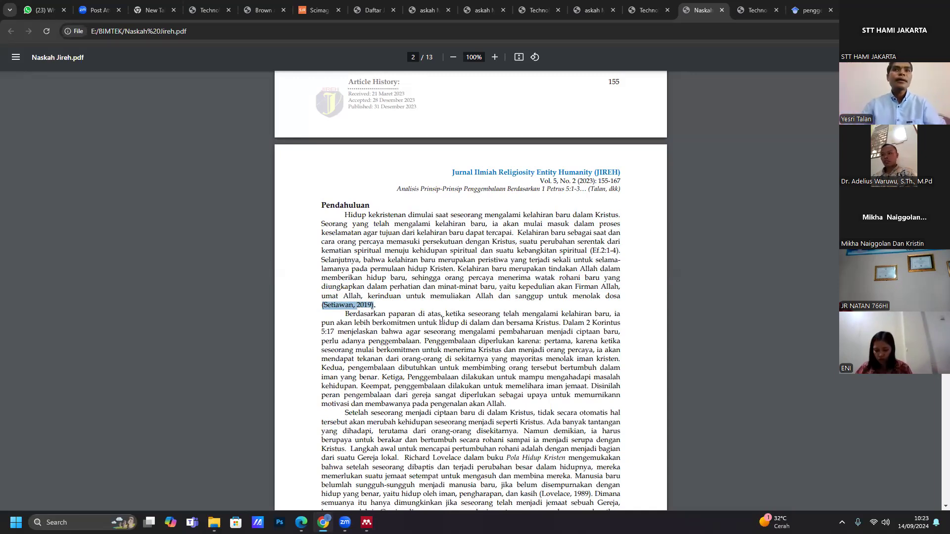
pyautogui.click(383, 312)
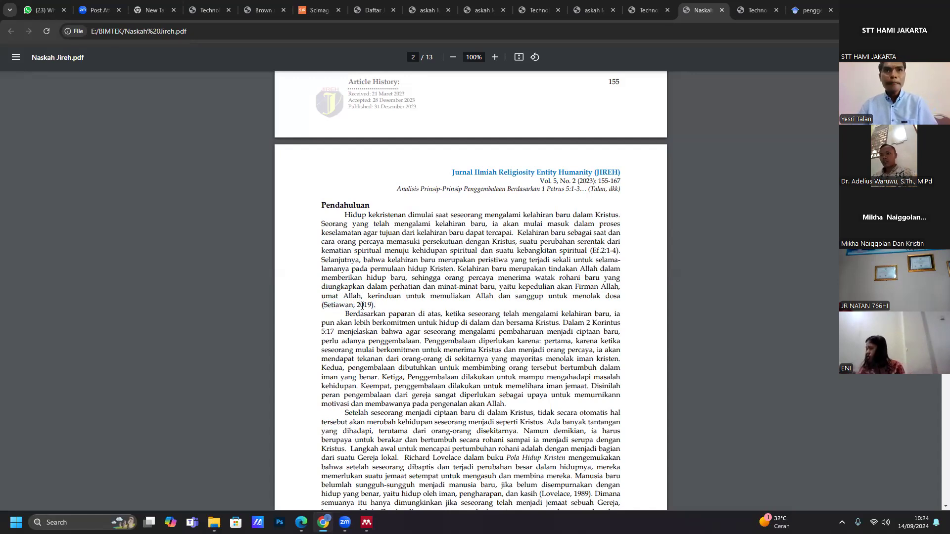
pyautogui.moveTo(345, 224); pyautogui.dragTo(604, 289)
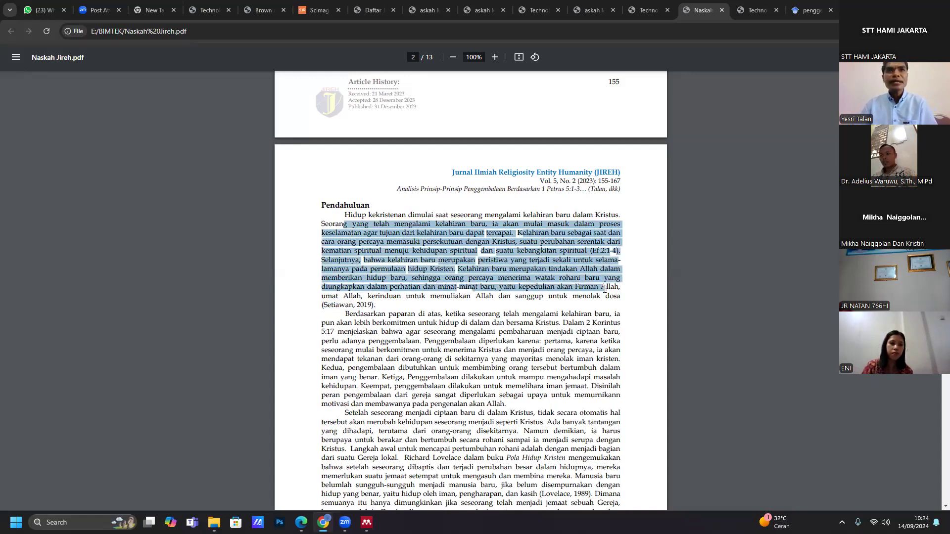
pyautogui.click(367, 305)
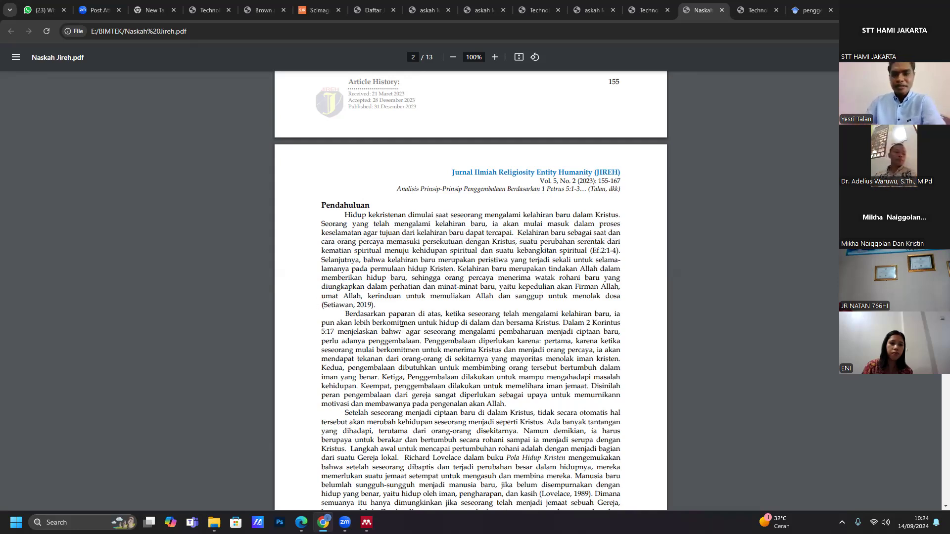
# - Scroll down to page 3 and highlight the paragraph beginning 'Namun fenomena'
pyautogui.scroll(-2, 401, 331)
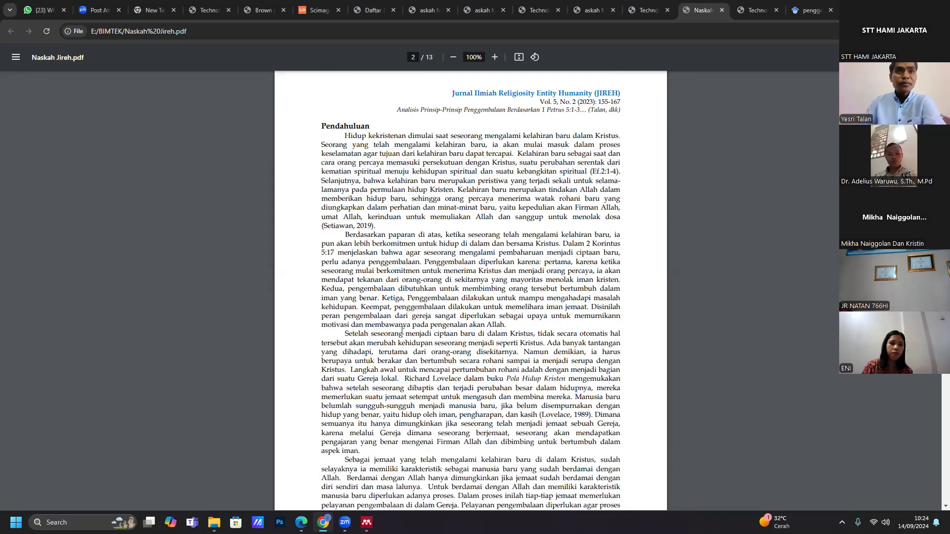
pyautogui.scroll(-2, 402, 330)
pyautogui.scroll(-1, 402, 329)
pyautogui.scroll(-3, 401, 329)
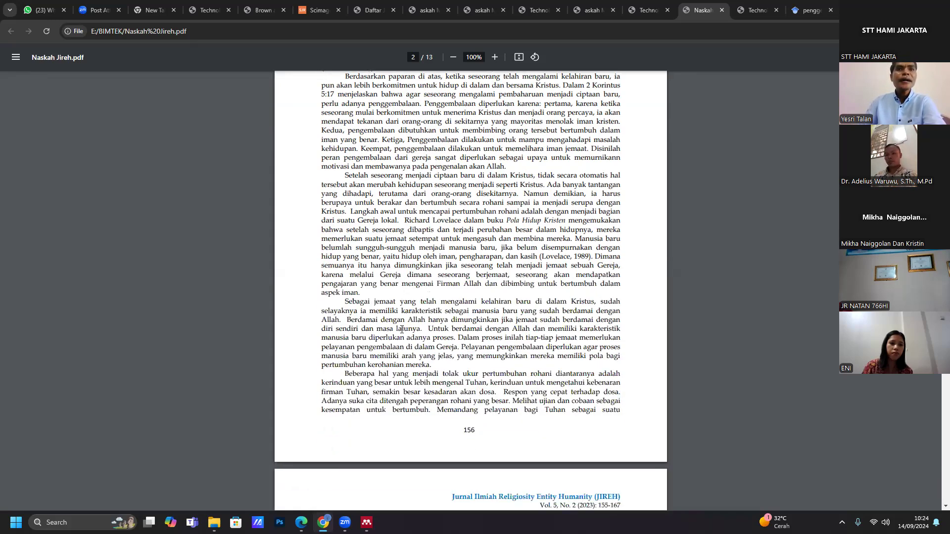
pyautogui.scroll(-3, 401, 329)
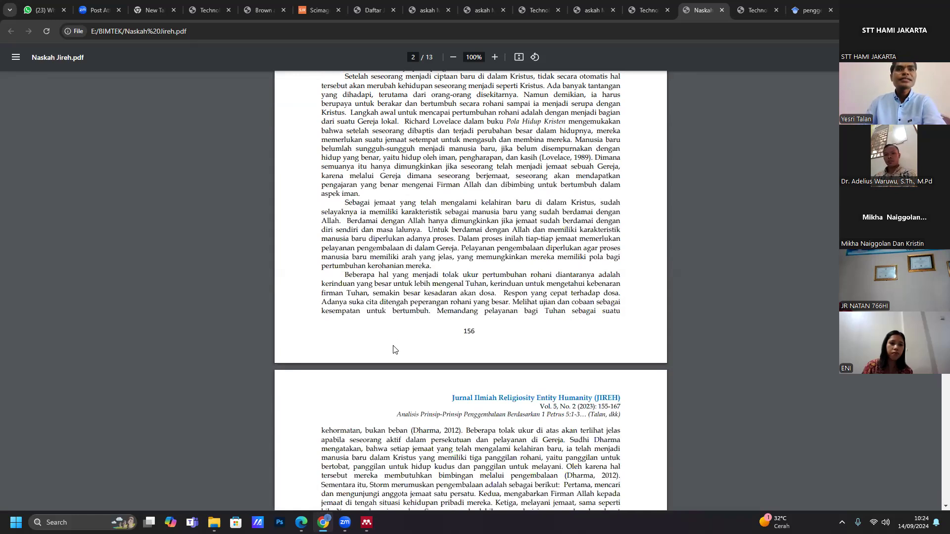
pyautogui.scroll(-4, 408, 330)
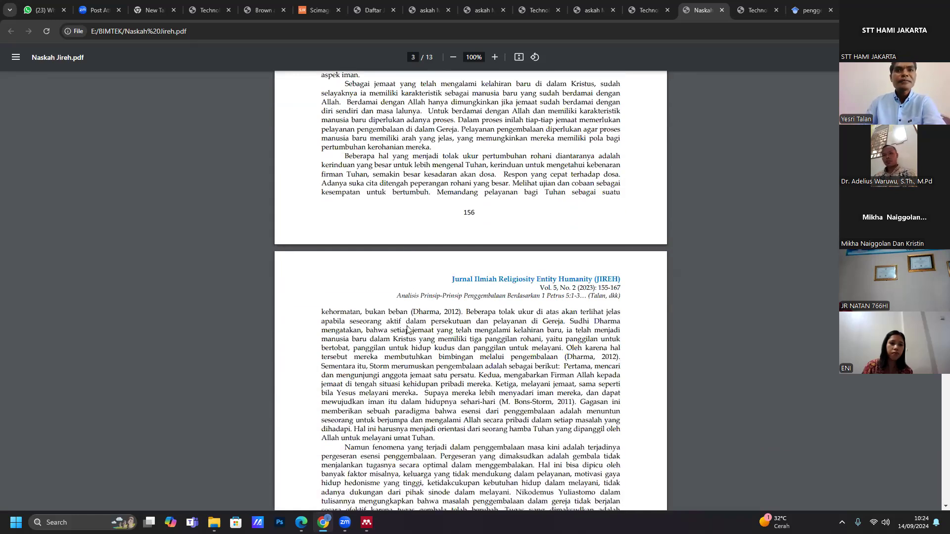
pyautogui.scroll(-2, 408, 330)
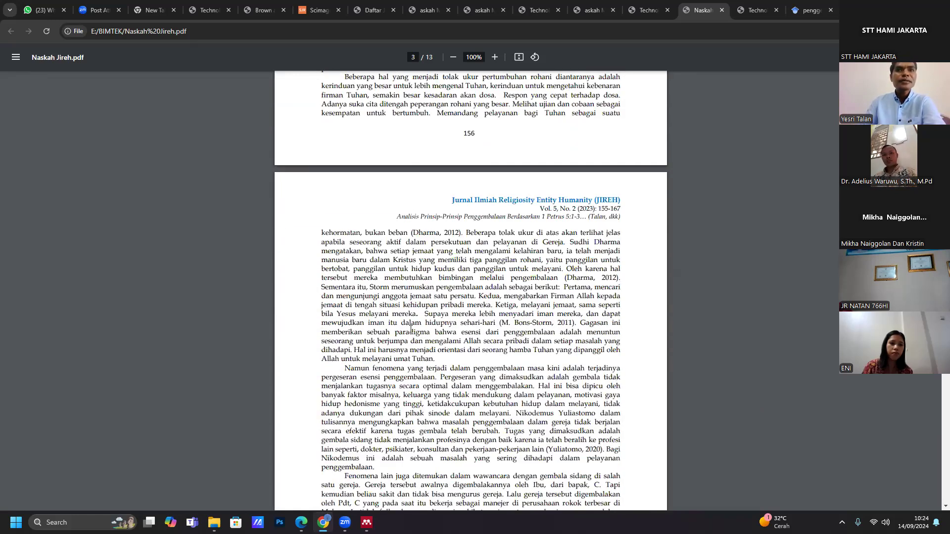
pyautogui.scroll(-1, 408, 329)
pyautogui.scroll(-4, 410, 331)
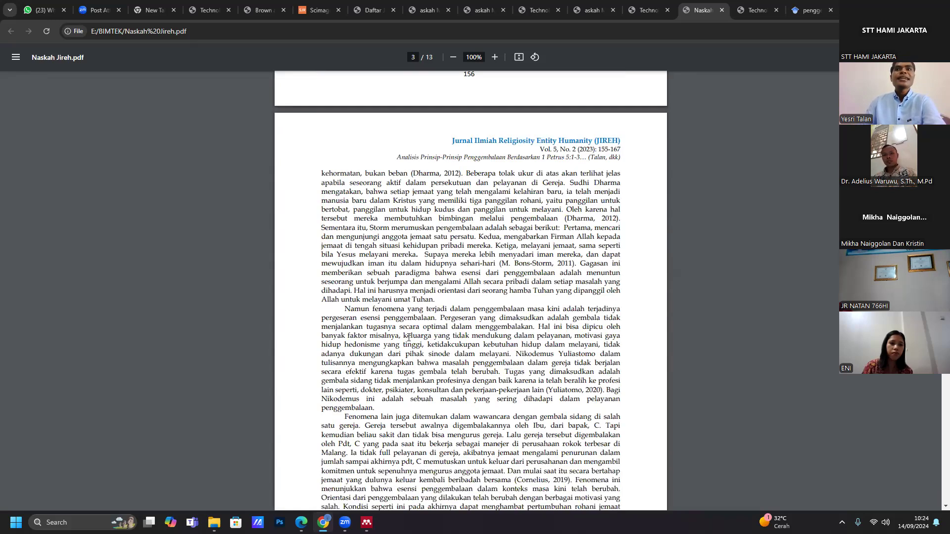
pyautogui.moveTo(342, 269); pyautogui.dragTo(396, 378)
pyautogui.moveTo(365, 309); pyautogui.dragTo(368, 308)
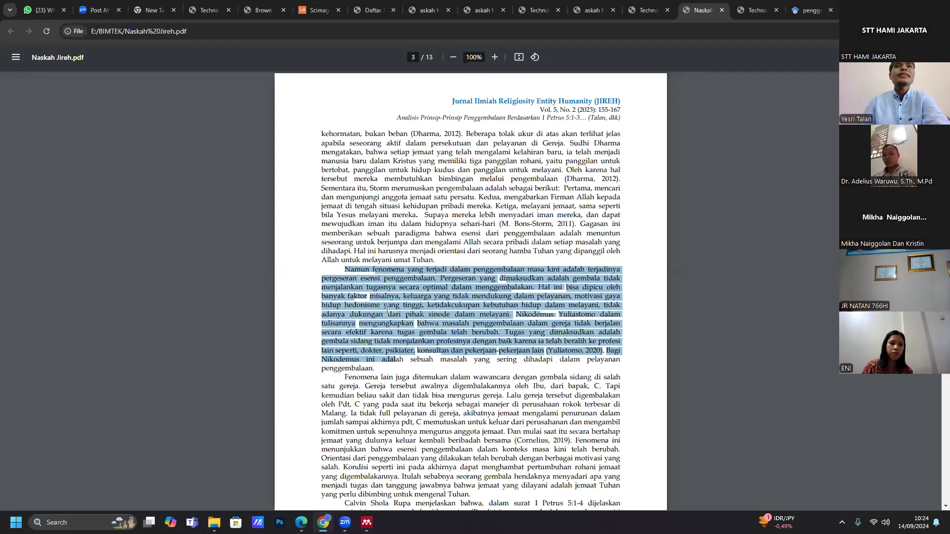
pyautogui.click(368, 312)
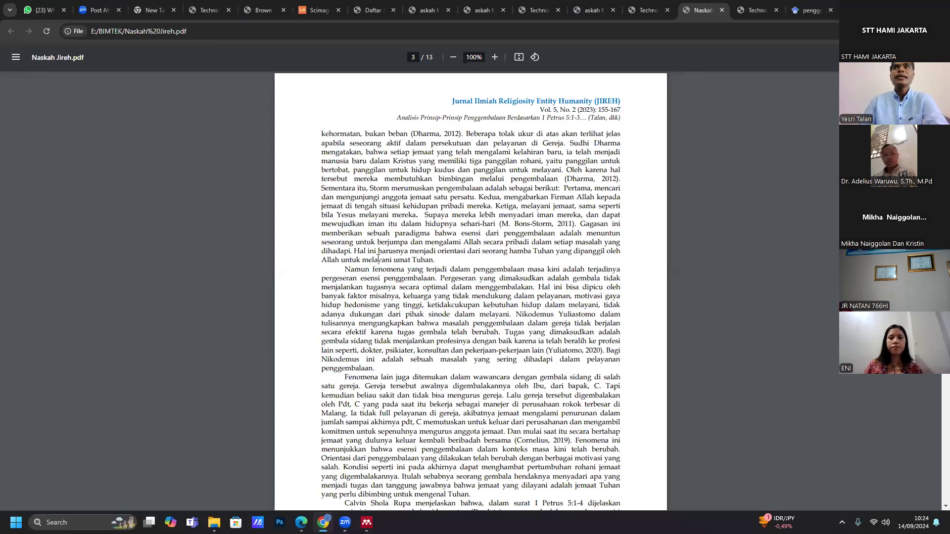
pyautogui.moveTo(345, 271); pyautogui.dragTo(435, 279)
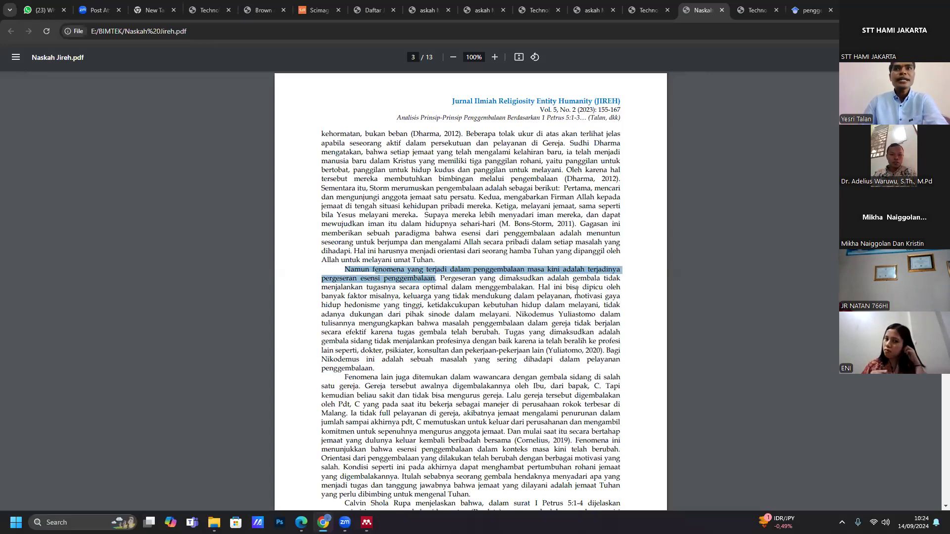
pyautogui.click(527, 299)
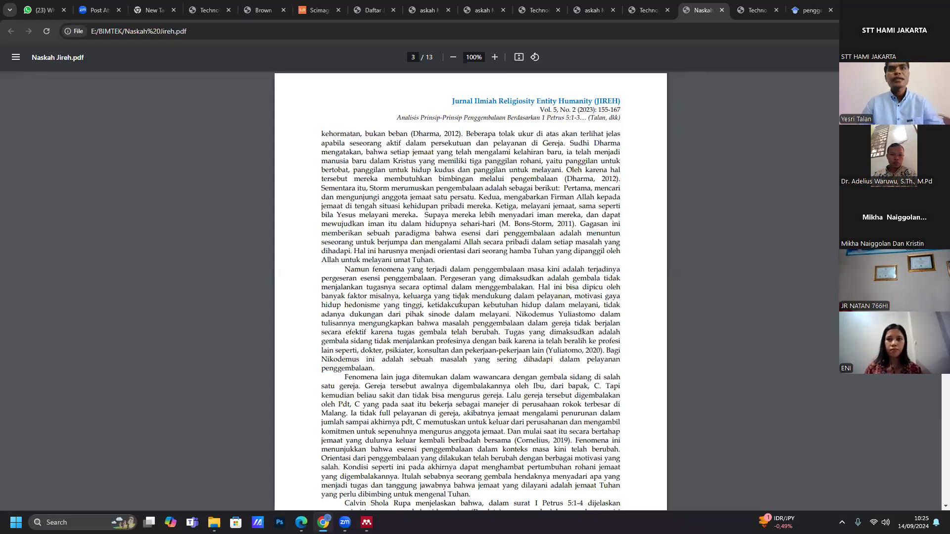
pyautogui.moveTo(513, 313); pyautogui.dragTo(348, 269)
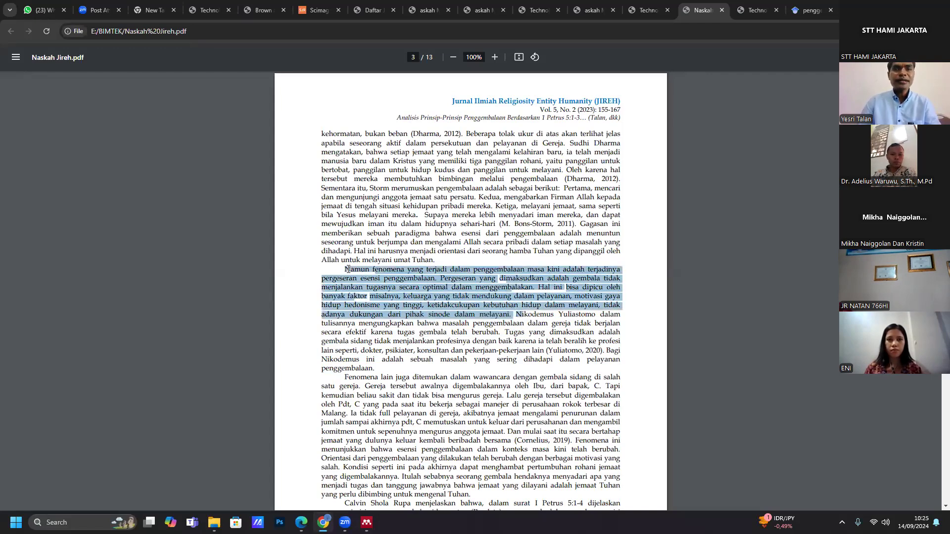
pyautogui.click(519, 314)
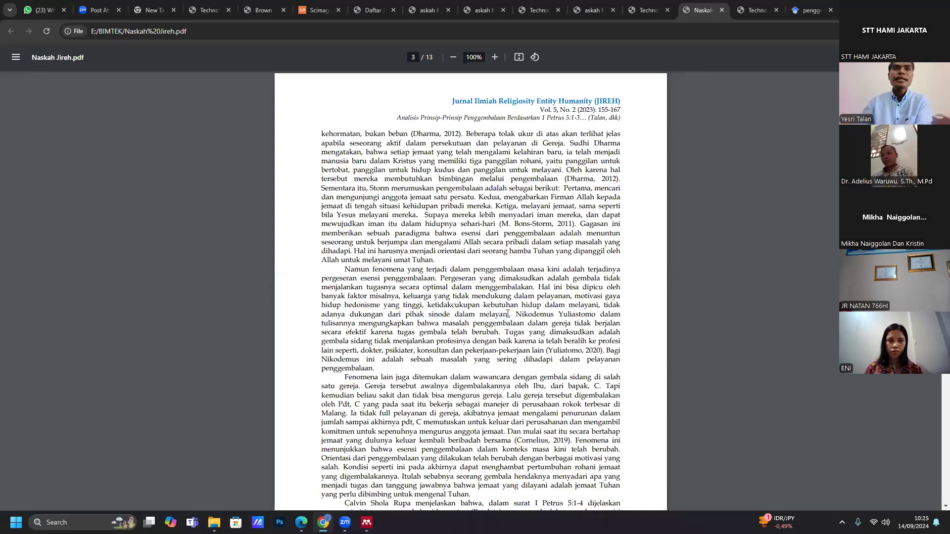
pyautogui.moveTo(512, 314); pyautogui.dragTo(344, 270)
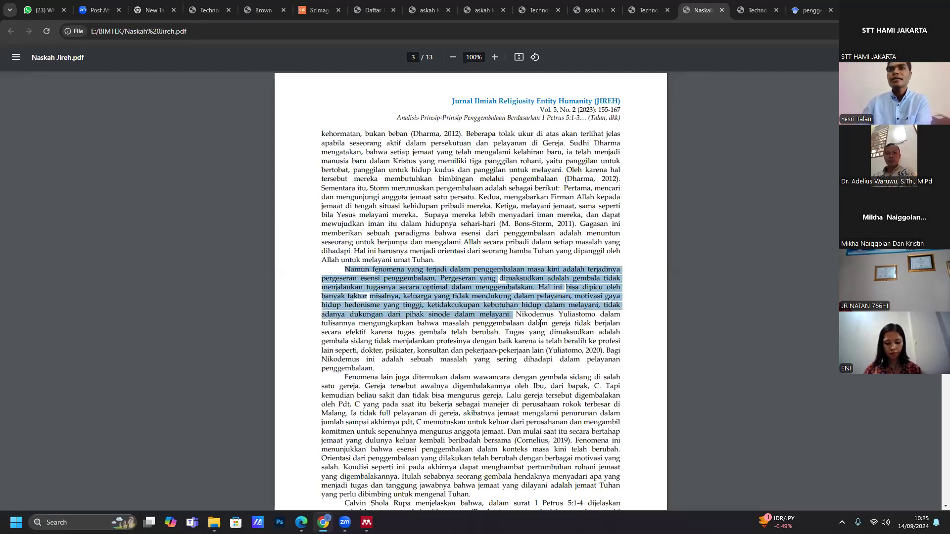
pyautogui.click(516, 315)
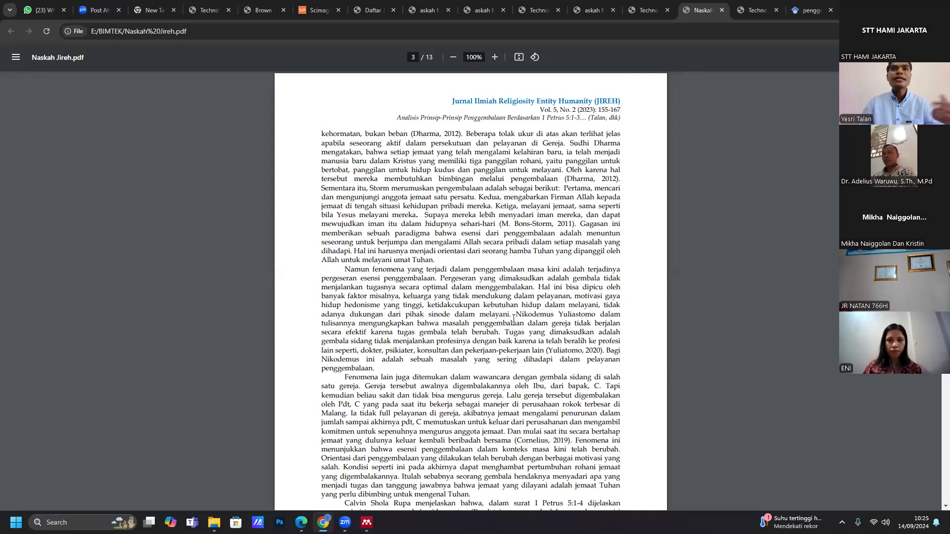
pyautogui.moveTo(344, 270); pyautogui.dragTo(532, 319)
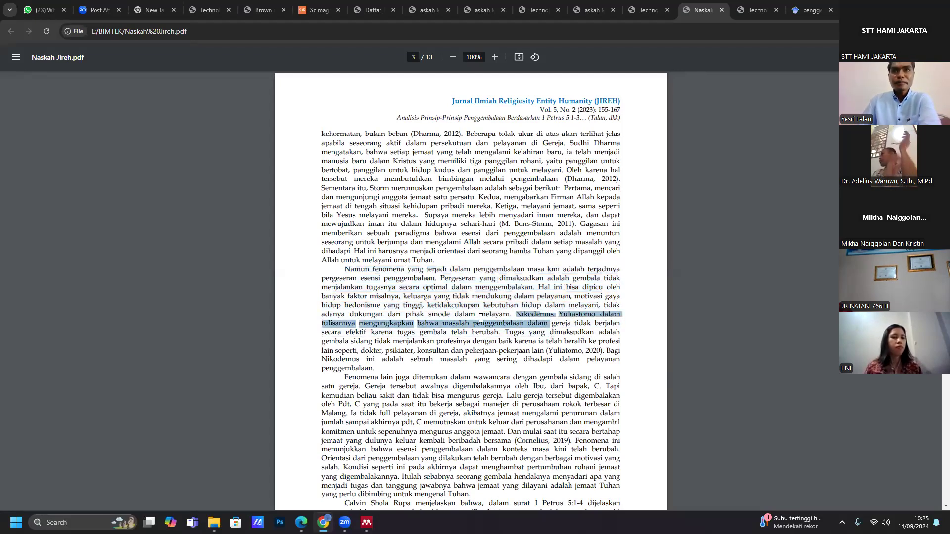
pyautogui.click(518, 327)
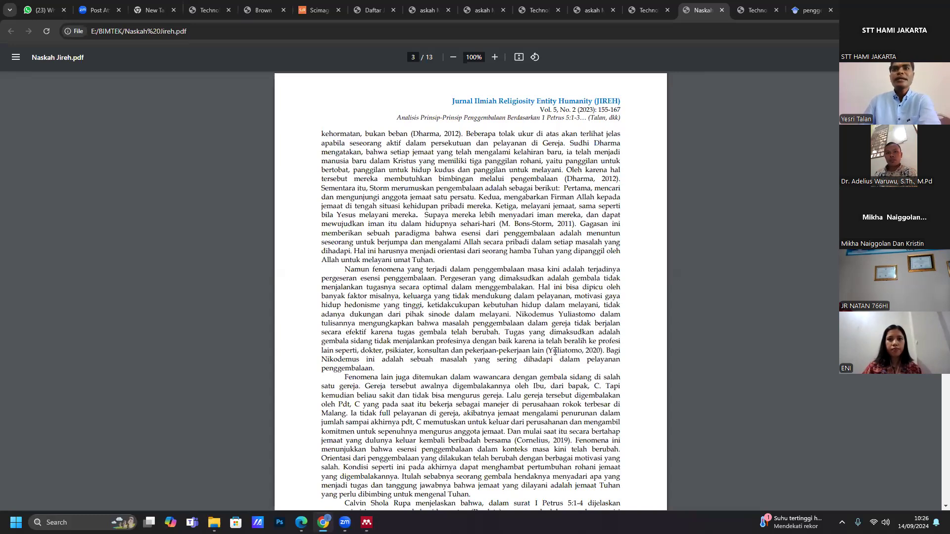
pyautogui.moveTo(547, 351); pyautogui.dragTo(600, 352)
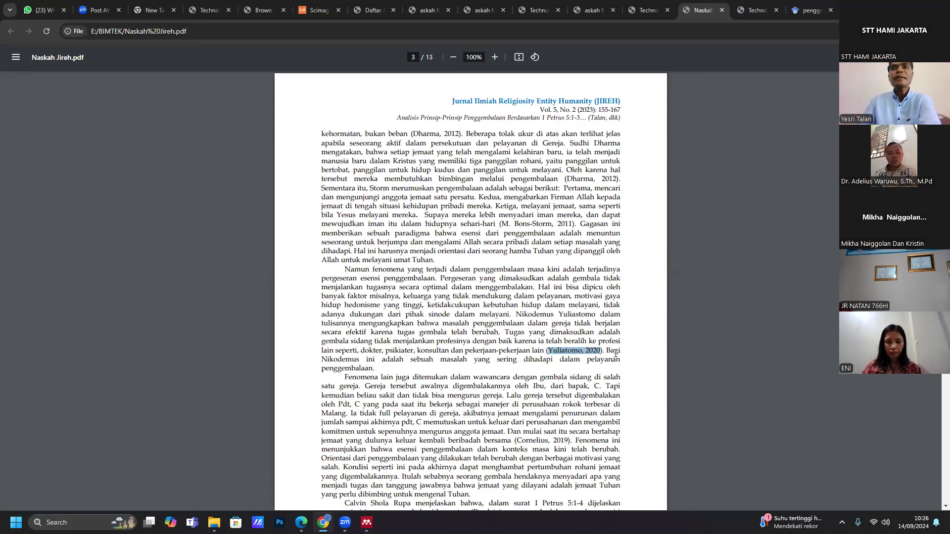
pyautogui.click(593, 352)
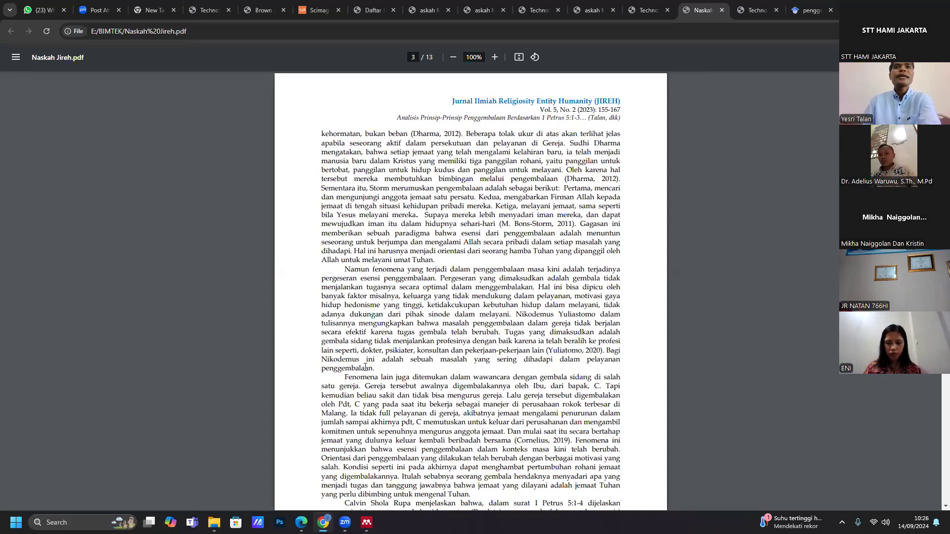
pyautogui.moveTo(345, 274); pyautogui.dragTo(520, 312)
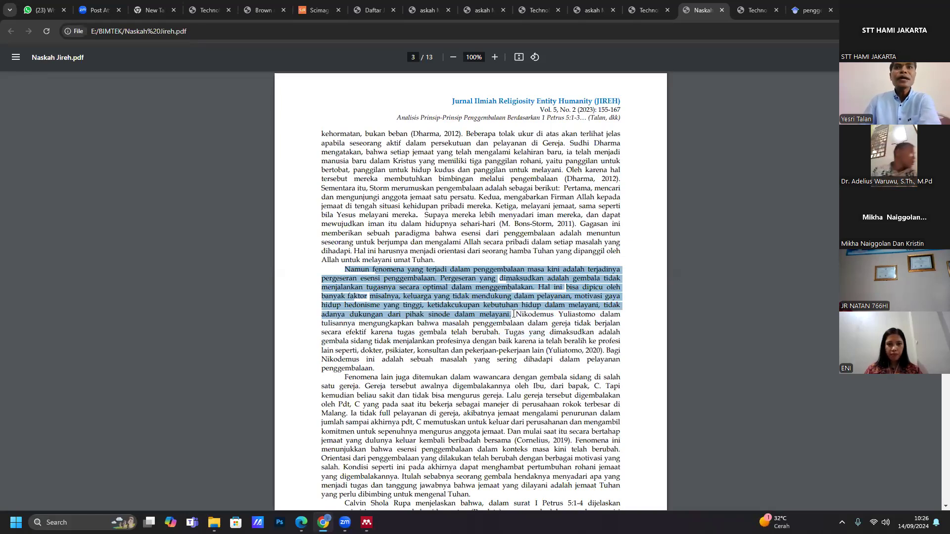
pyautogui.moveTo(539, 348); pyautogui.dragTo(548, 353)
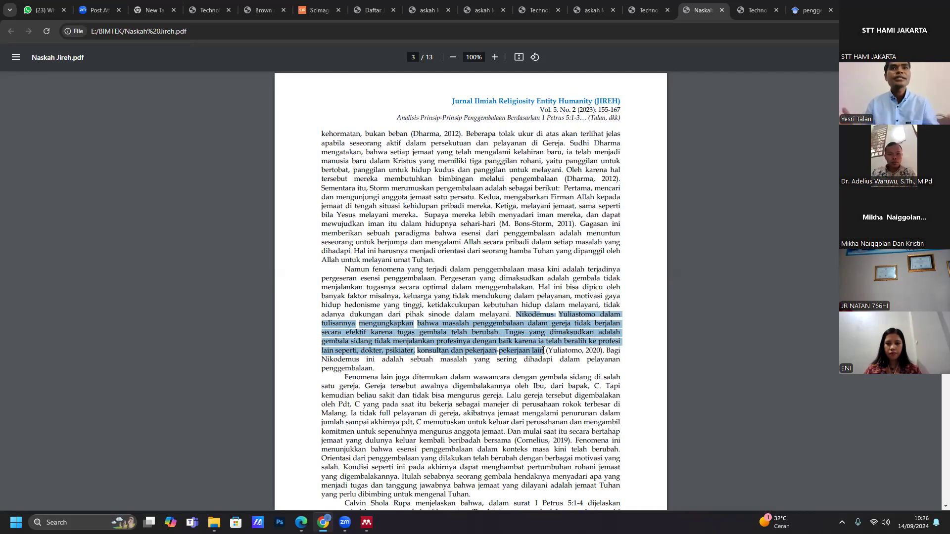
pyautogui.click(356, 287)
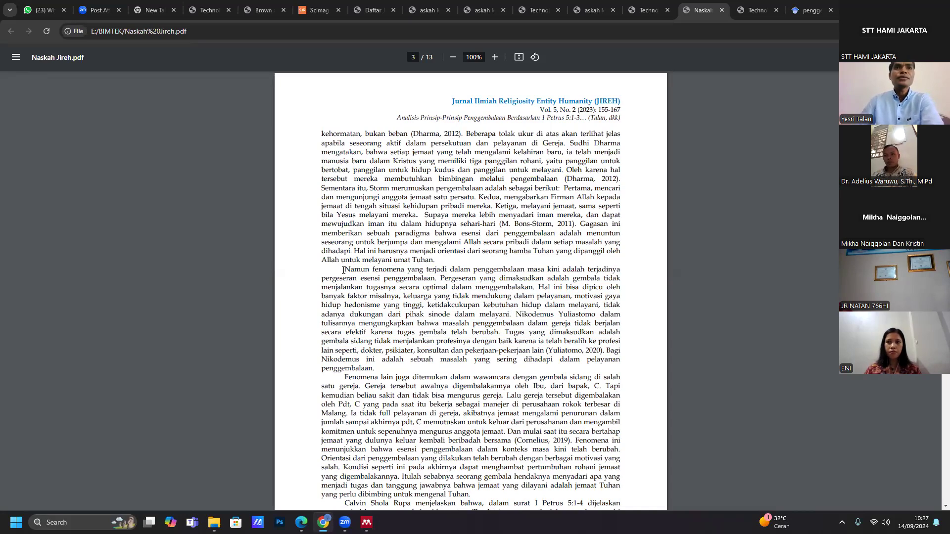
pyautogui.moveTo(345, 269); pyautogui.dragTo(534, 345)
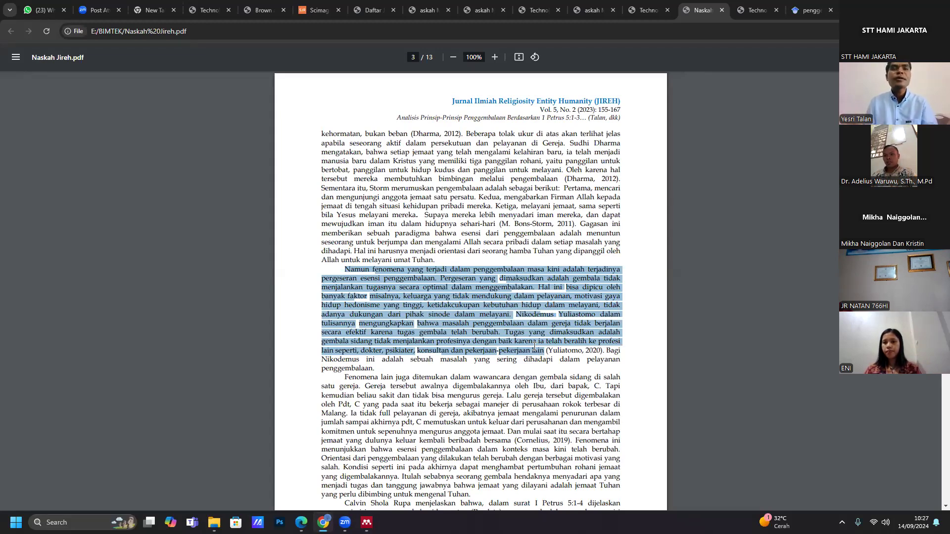
pyautogui.click(519, 314)
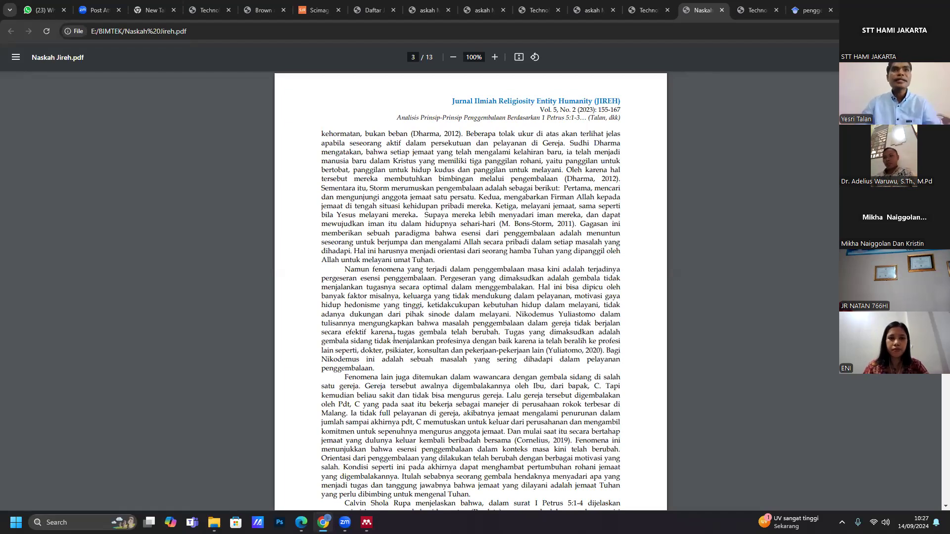
pyautogui.moveTo(367, 284); pyautogui.dragTo(373, 363)
pyautogui.click(373, 369)
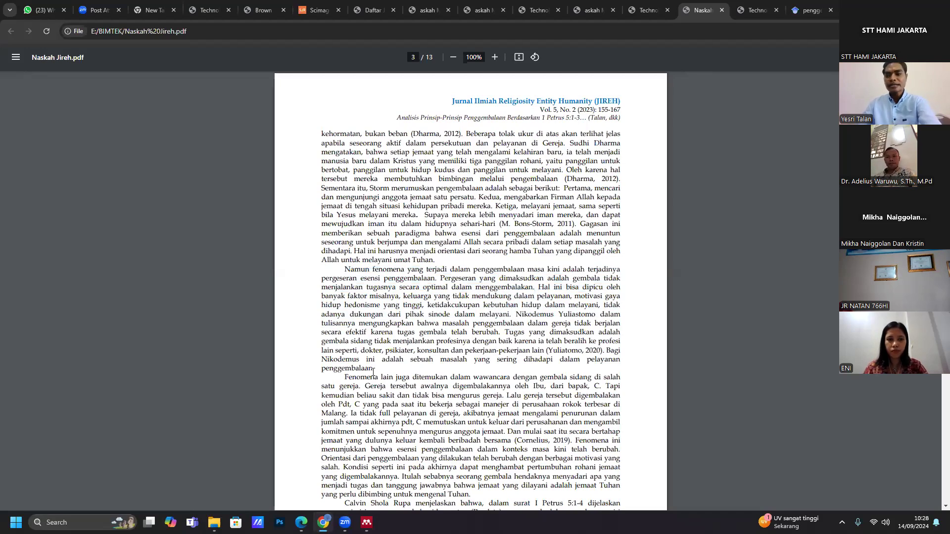
# - Scroll further in the PDF, briefly selecting then clearing the letter 'C' after 'bapak'
pyautogui.scroll(-3, 373, 371)
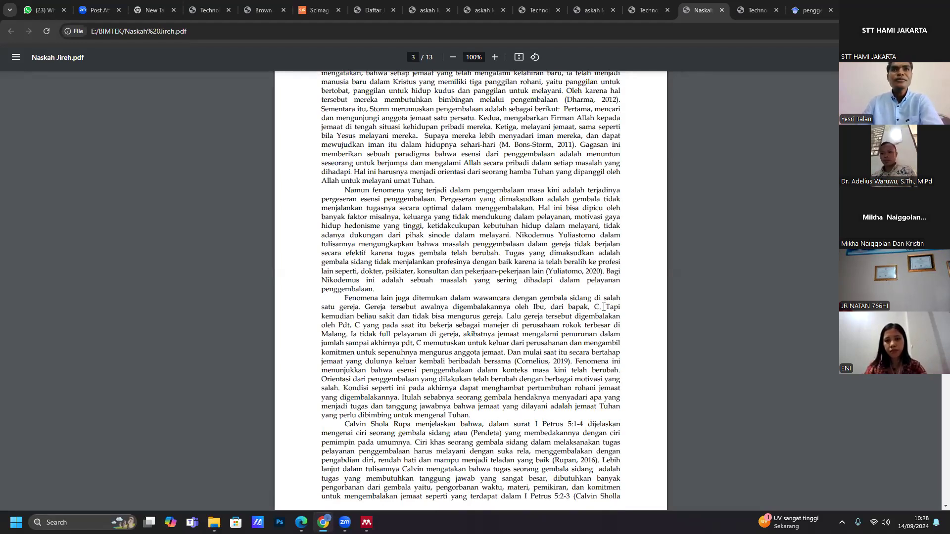
pyautogui.moveTo(599, 309)
pyautogui.mouseDown()
pyautogui.moveTo(594, 300)
pyautogui.moveTo(596, 308)
pyautogui.mouseUp()
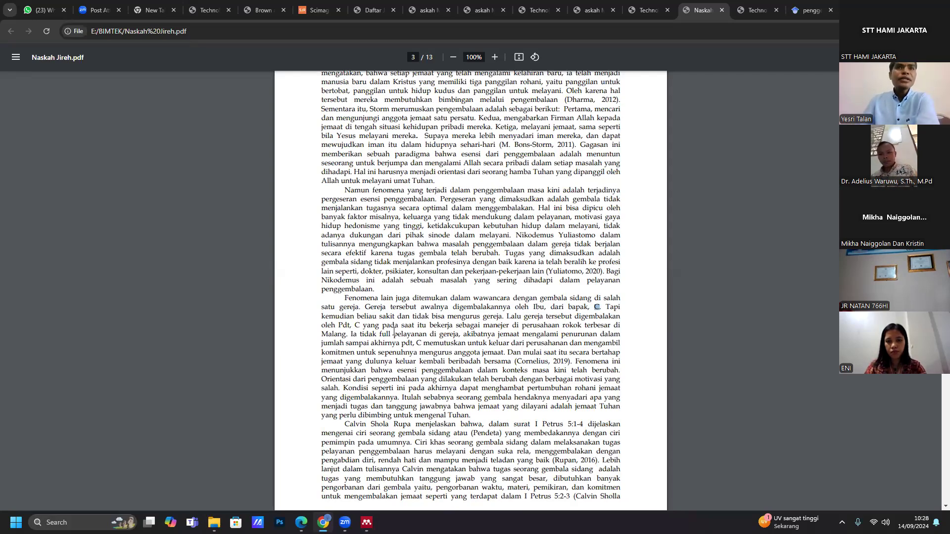
pyautogui.click(534, 336)
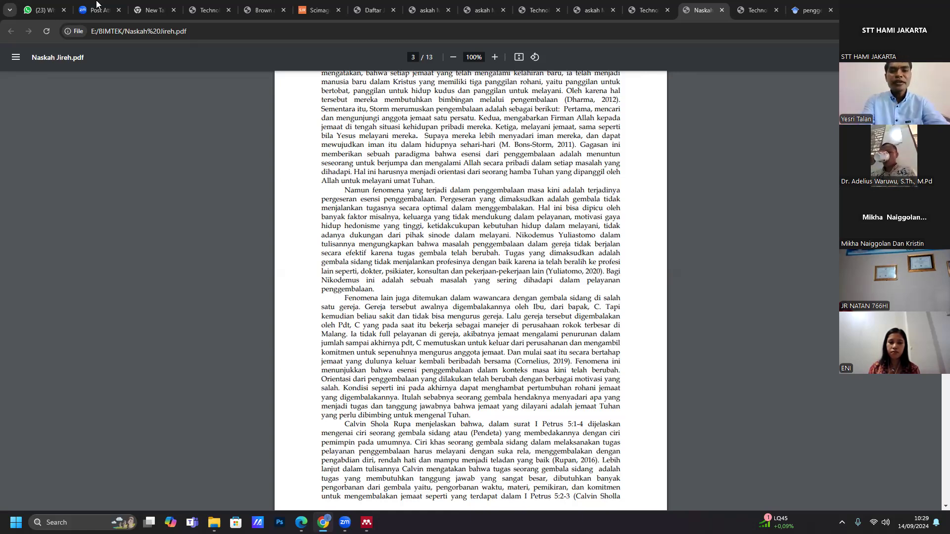
# - Switch to File Explorer's This PC view, then reveal the Windows desktop with Win+D
pyautogui.moveTo(96, 4)
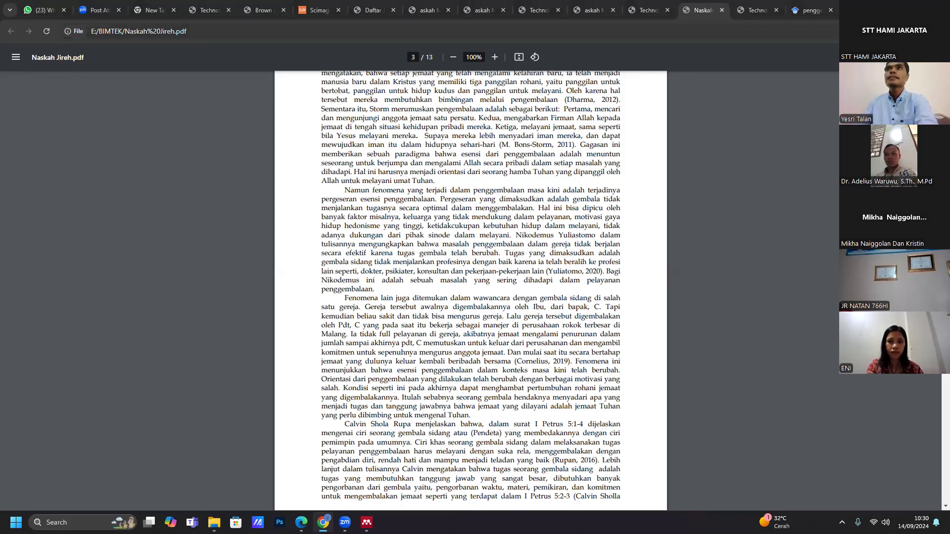
pyautogui.hotkey('alt', 'Tab')
pyautogui.click(41, 318)
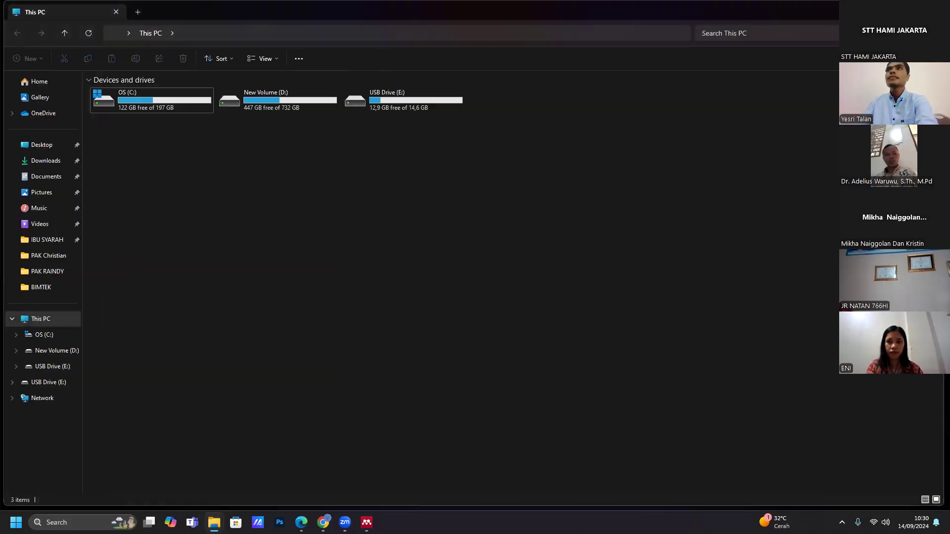
pyautogui.press('super+d')
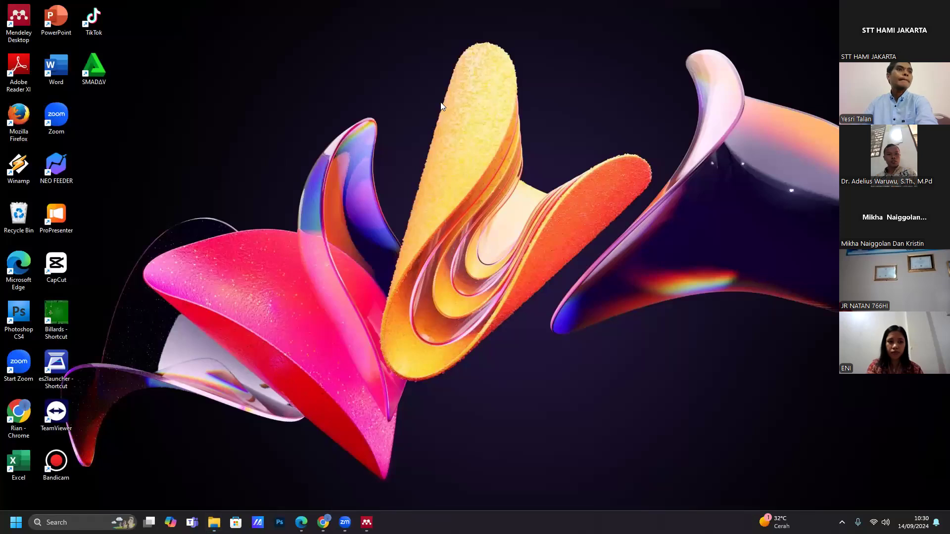
# - Launch Microsoft Word 2019 from its desktop shortcut
pyautogui.doubleClick(57, 71)
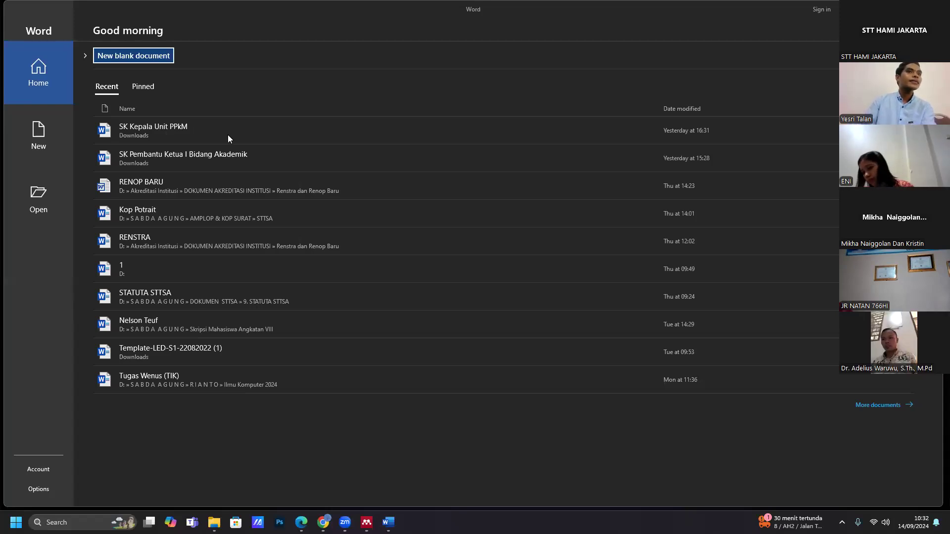
# - Start a new blank Document1 and bring the BIMTEK folder window on USB Drive (E:) forward
pyautogui.click(124, 57)
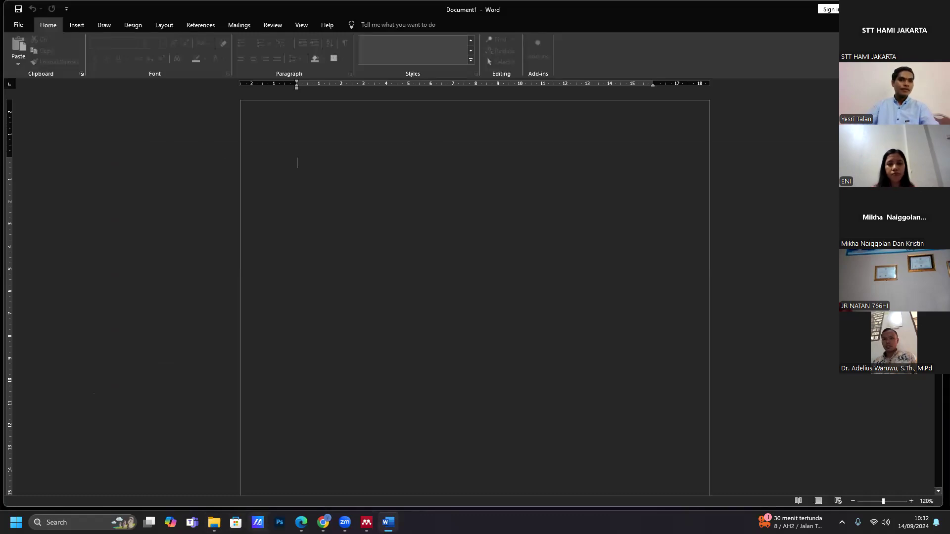
pyautogui.moveTo(214, 522)
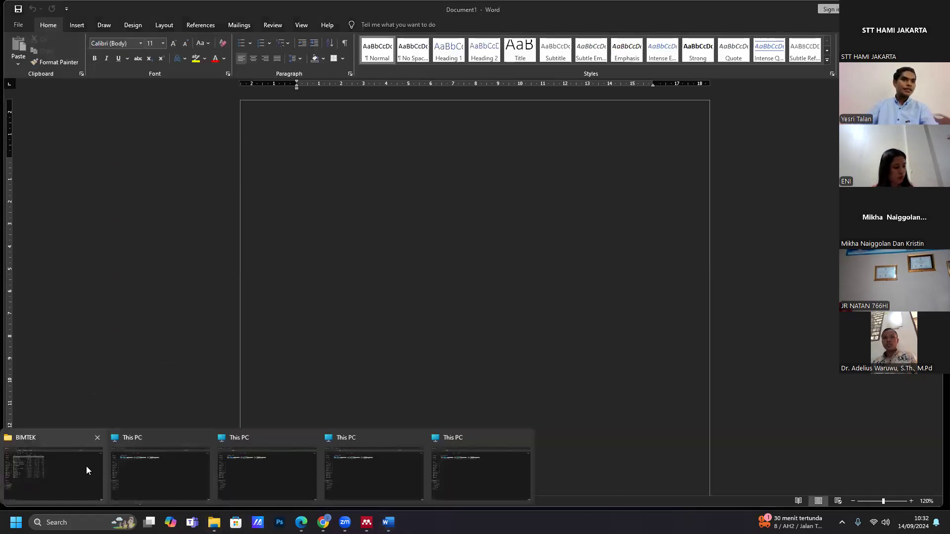
pyautogui.click(60, 453)
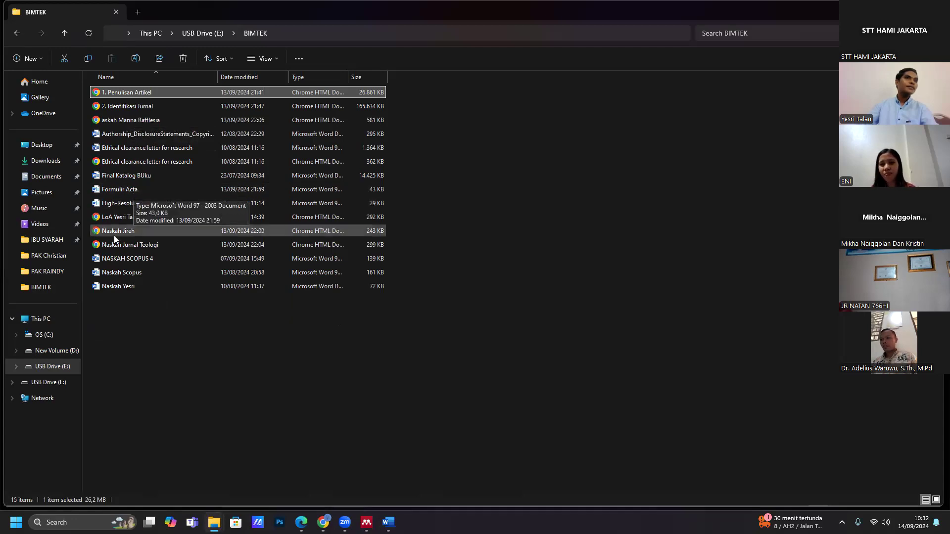
# - Open the last Word manuscript in BIMTEK, 'Theology of Love in the Tradition of Giving Siri Pinang'
pyautogui.doubleClick(115, 290)
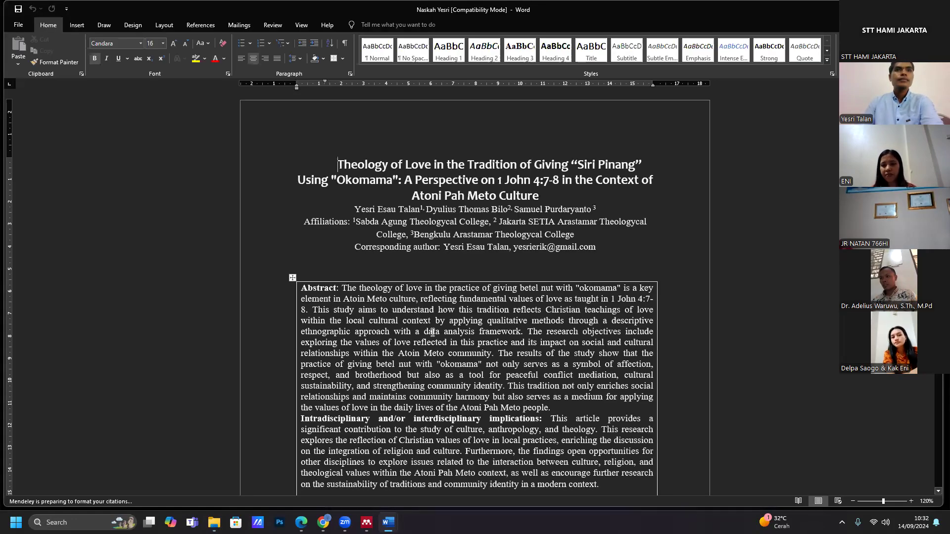
# - Select and copy the abstract, implications and keywords block, then switch to Document1
pyautogui.click(464, 331)
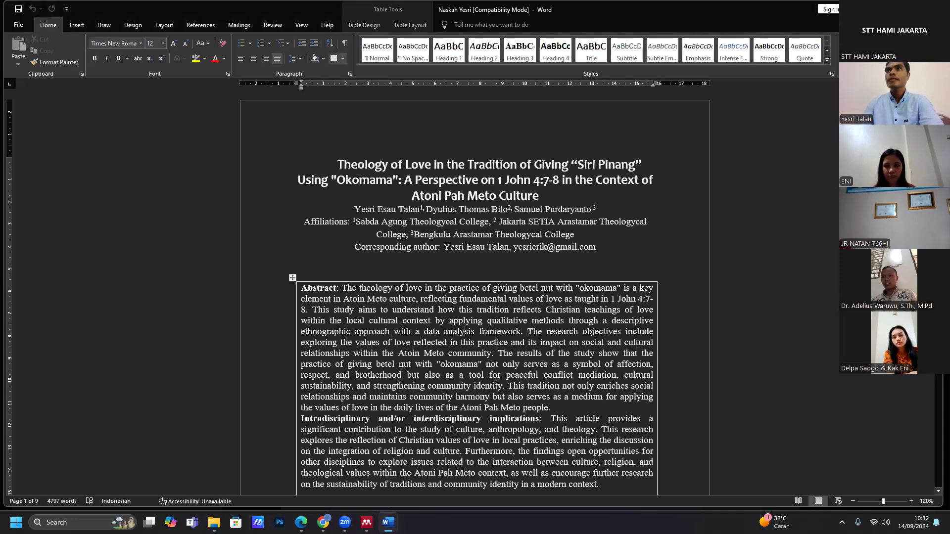
pyautogui.scroll(-8, 475, 296)
pyautogui.scroll(8, 475, 296)
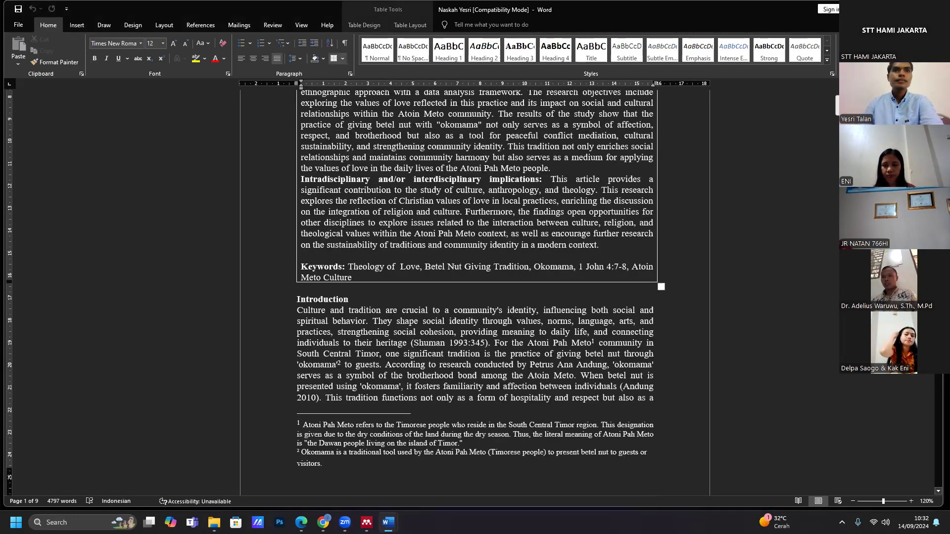
pyautogui.scroll(-15, 475, 297)
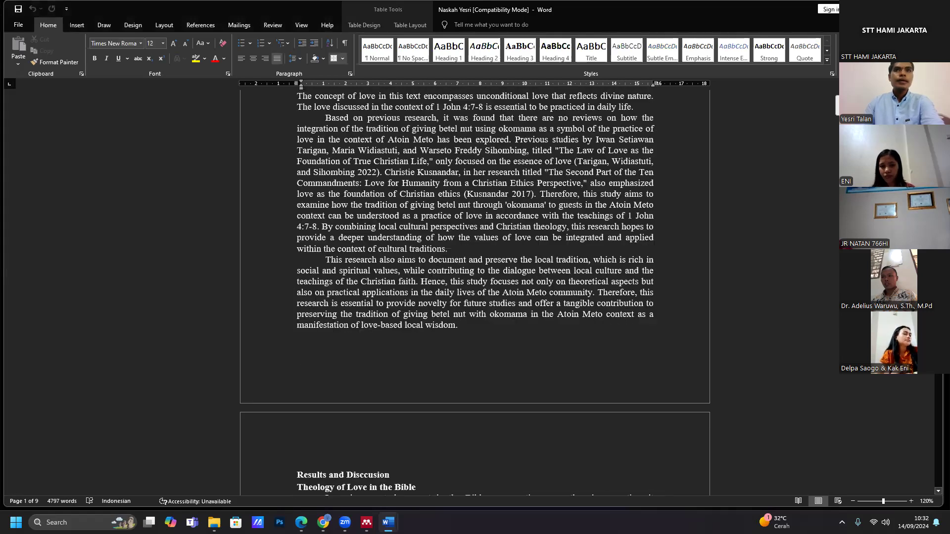
pyautogui.scroll(10, 475, 297)
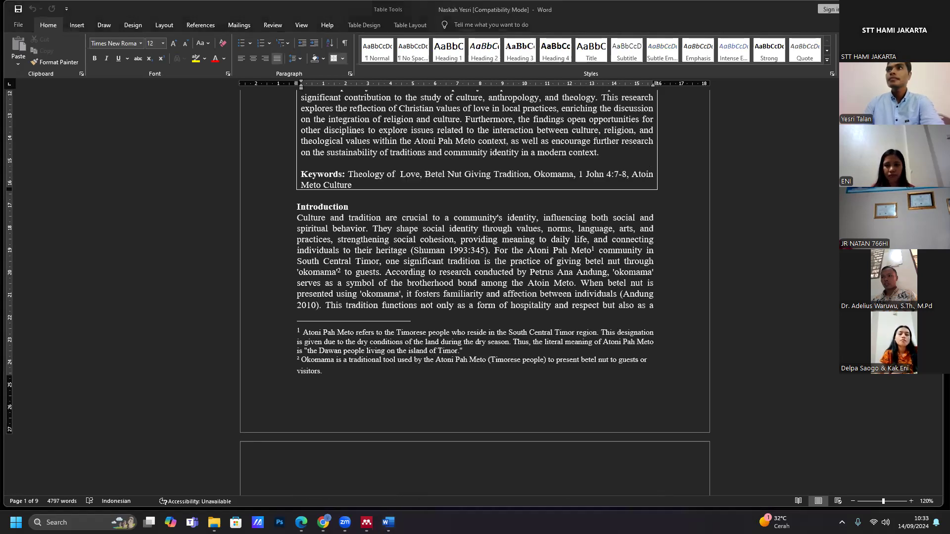
pyautogui.scroll(2, 475, 222)
pyautogui.scroll(6, 406, 328)
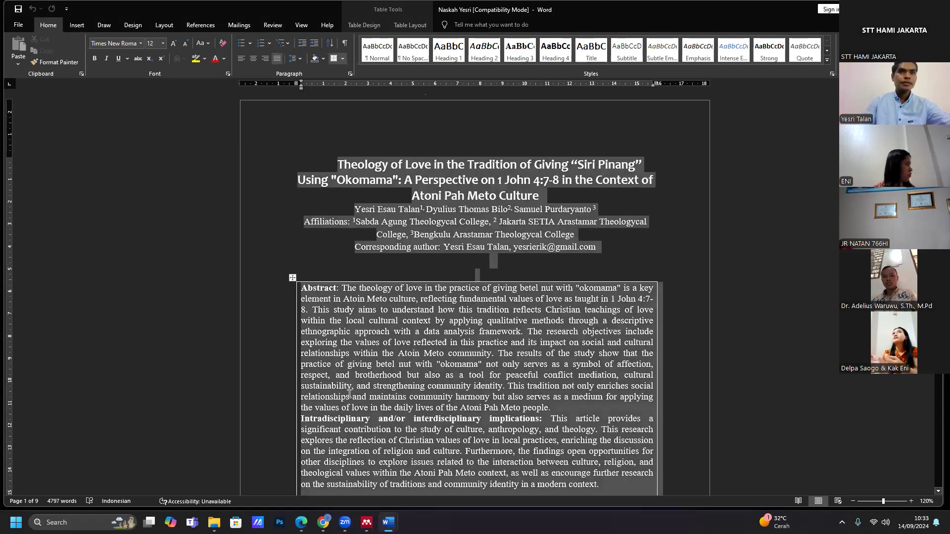
pyautogui.click(349, 394)
pyautogui.moveTo(300, 287); pyautogui.dragTo(368, 469)
pyautogui.hotkey('ctrl', 'c')
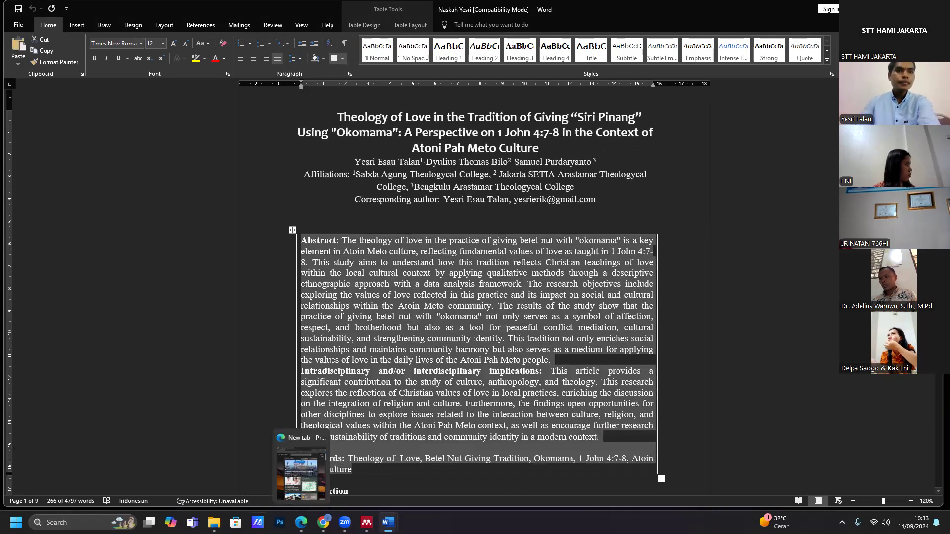
pyautogui.moveTo(323, 522)
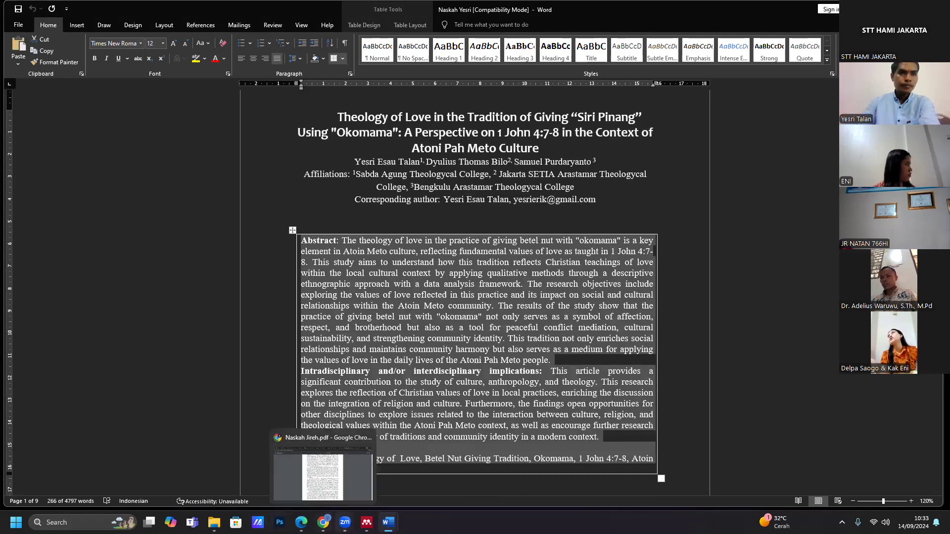
pyautogui.moveTo(388, 522)
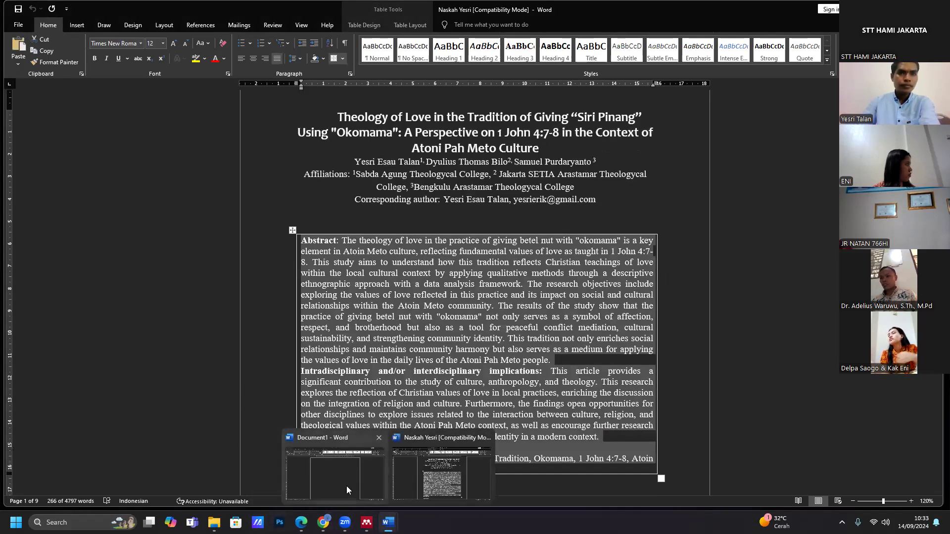
pyautogui.click(346, 485)
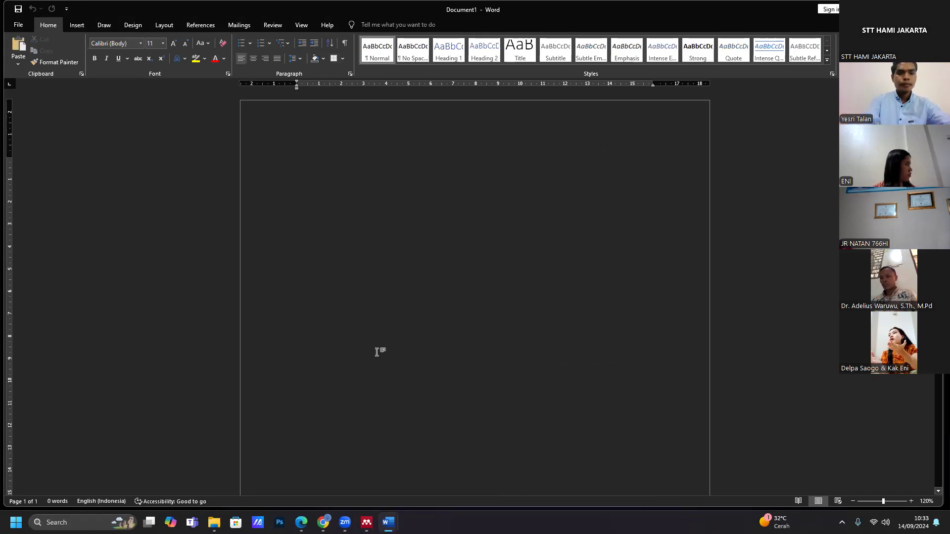
# - Paste the copied abstract block into Document1, giving 266 words on one page
pyautogui.hotkey('ctrl', 'v')
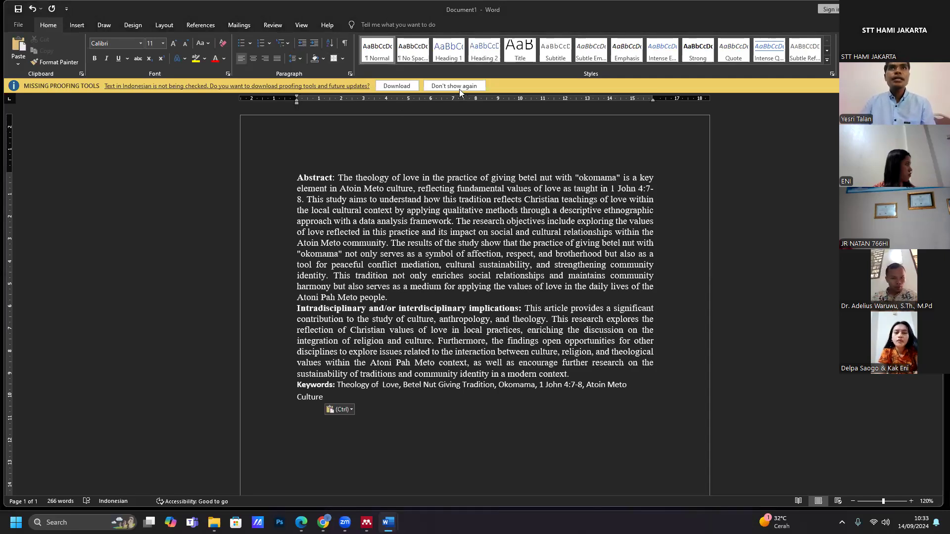
pyautogui.click(426, 243)
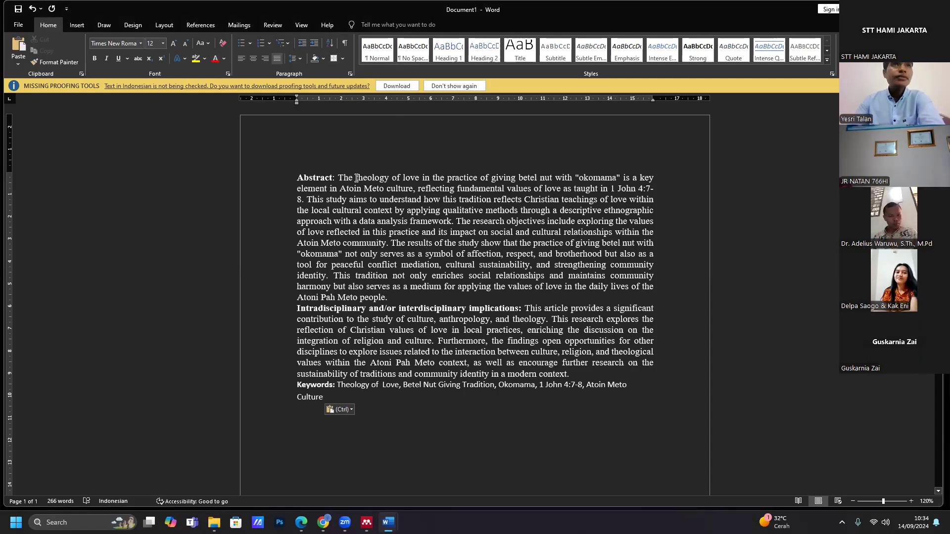
# - Show the References tools and put the cursor after 'Atoin Meto Culture' at the keywords line's end
pyautogui.click(200, 25)
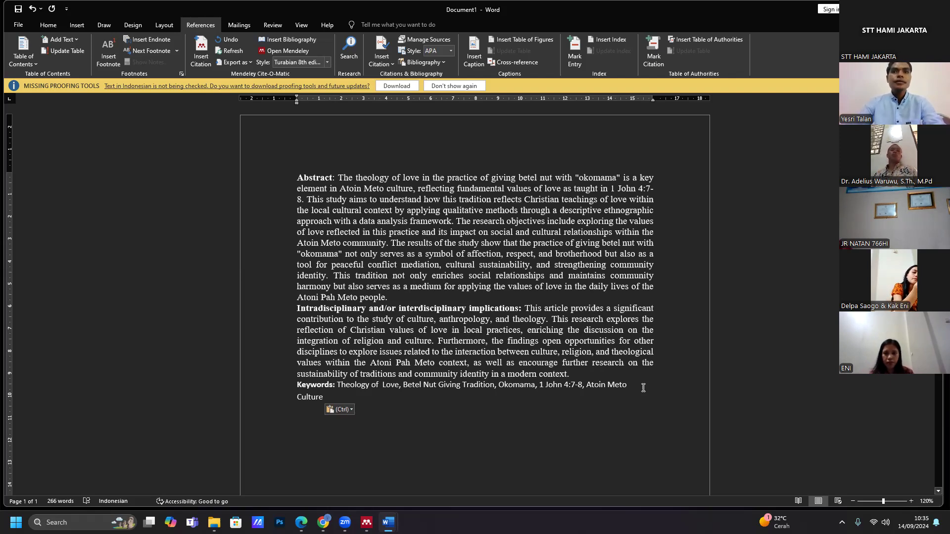
pyautogui.click(406, 418)
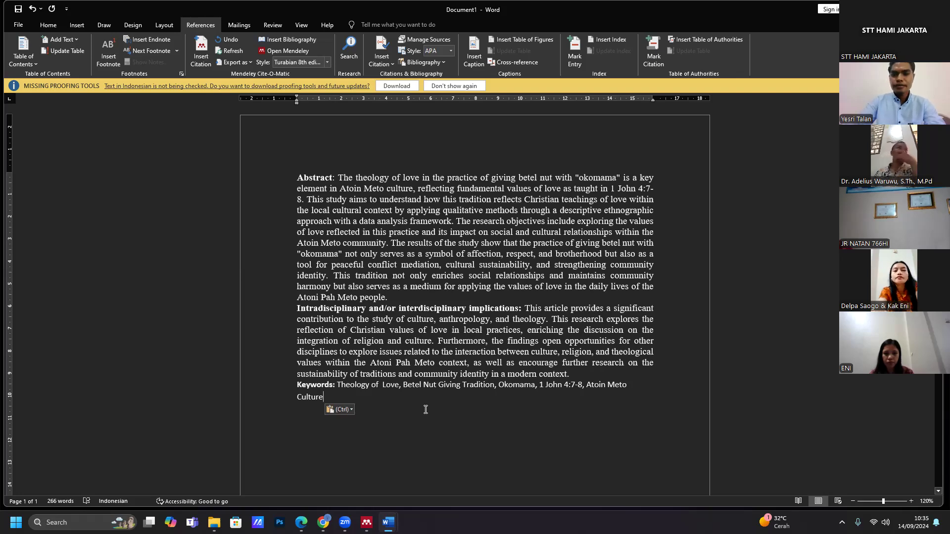
# - Type the Indonesian paragraph 'Pengembalaan masa kini beralih…' through 'menjelankan proses penggembalaan', fixing typos
pyautogui.press('Return')
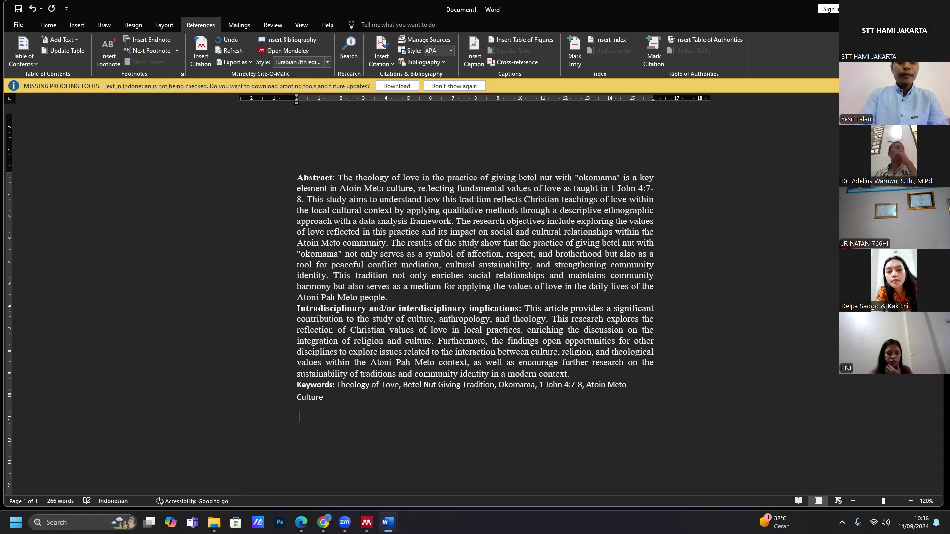
pyautogui.write('Pengemba')
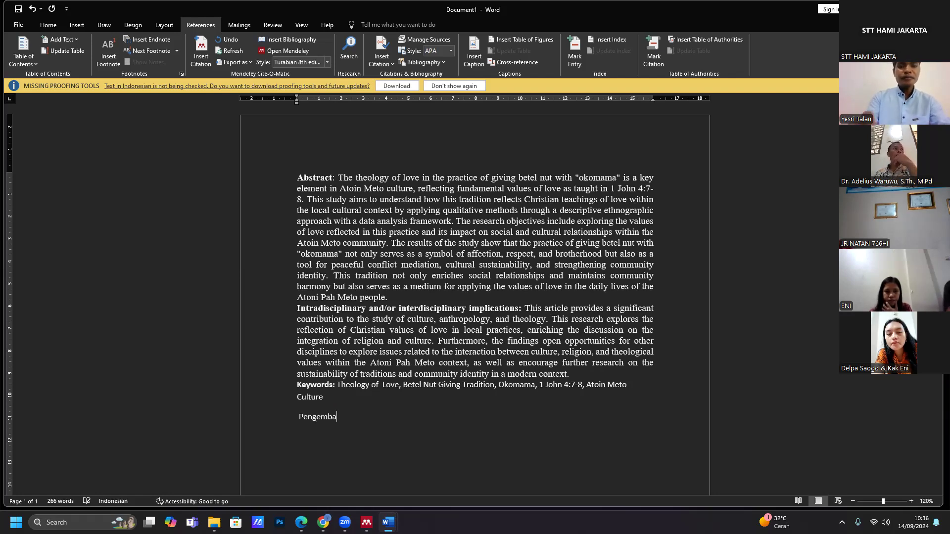
pyautogui.write('laan masa')
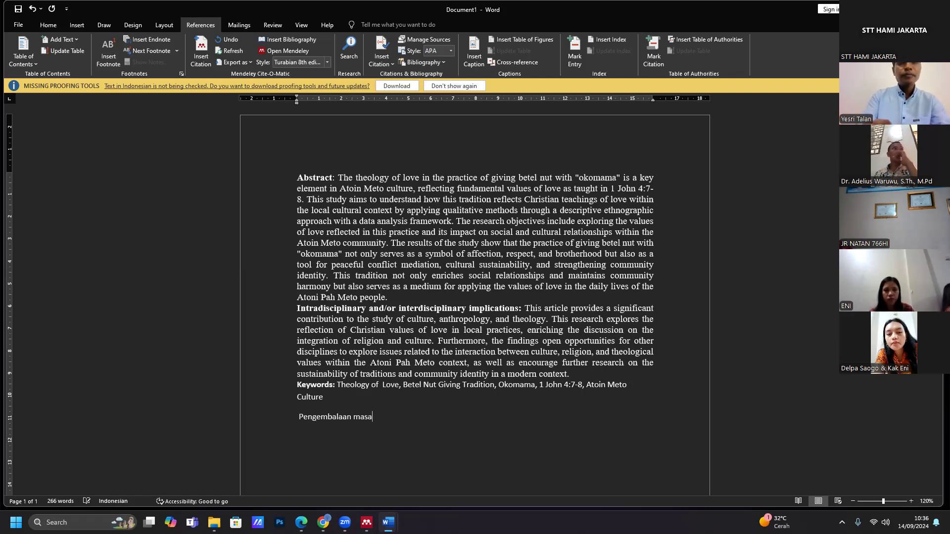
pyautogui.write(' kini ')
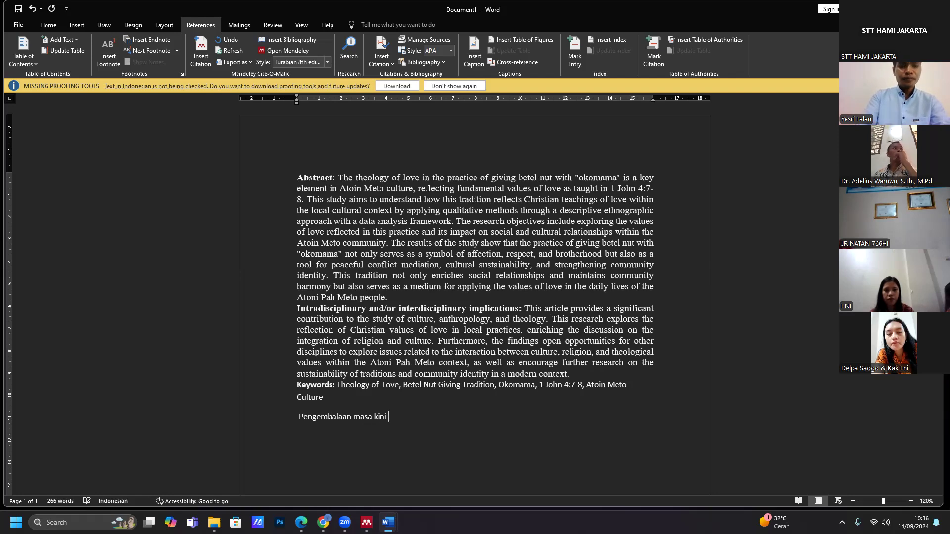
pyautogui.write('berali')
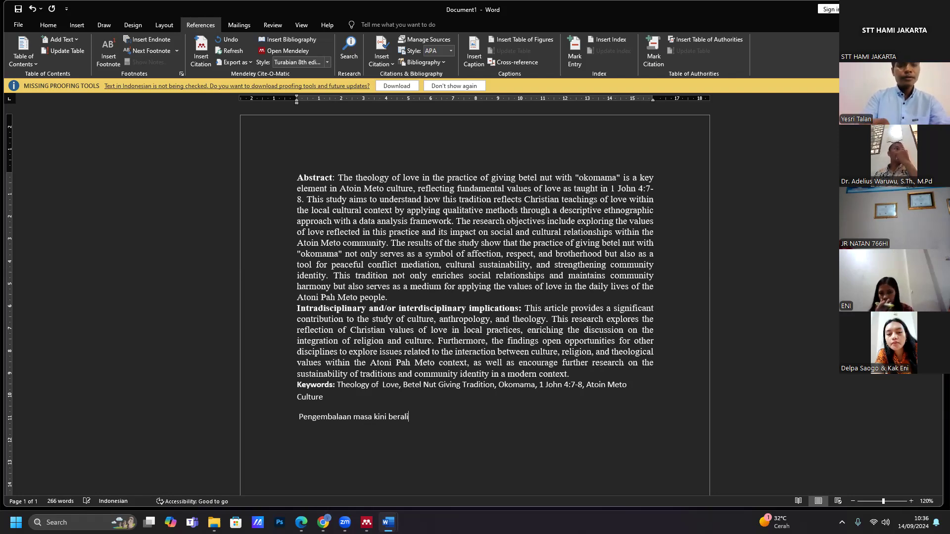
pyautogui.write('h dari')
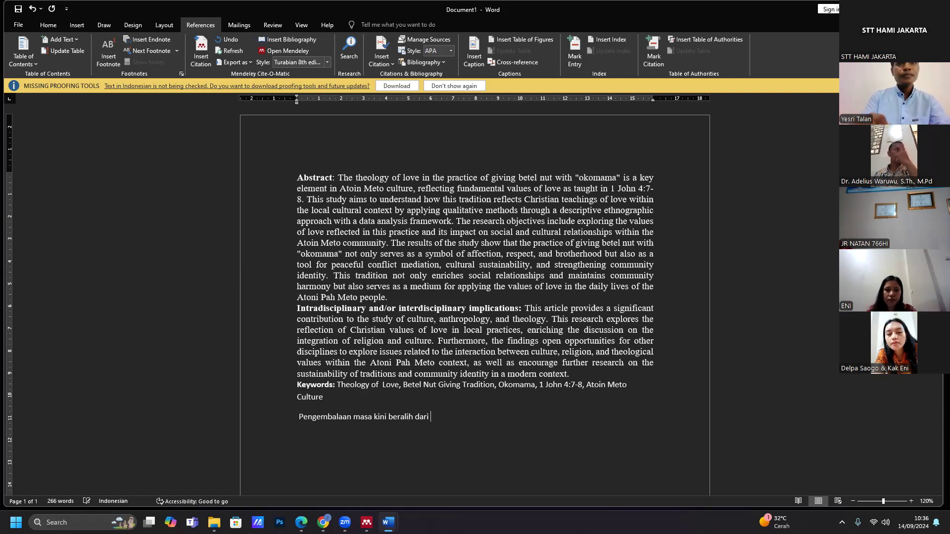
pyautogui.write(' es')
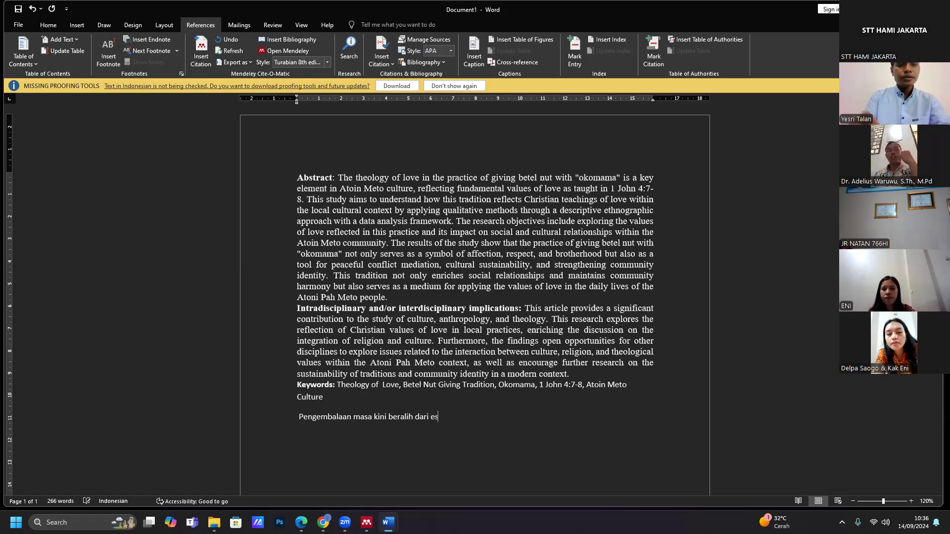
pyautogui.write('ensi p')
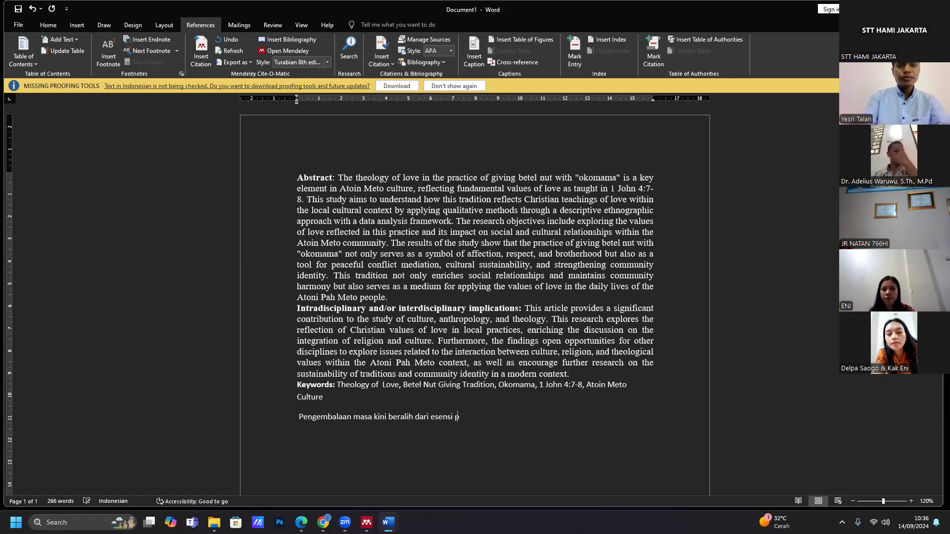
pyautogui.write('engembalaa')
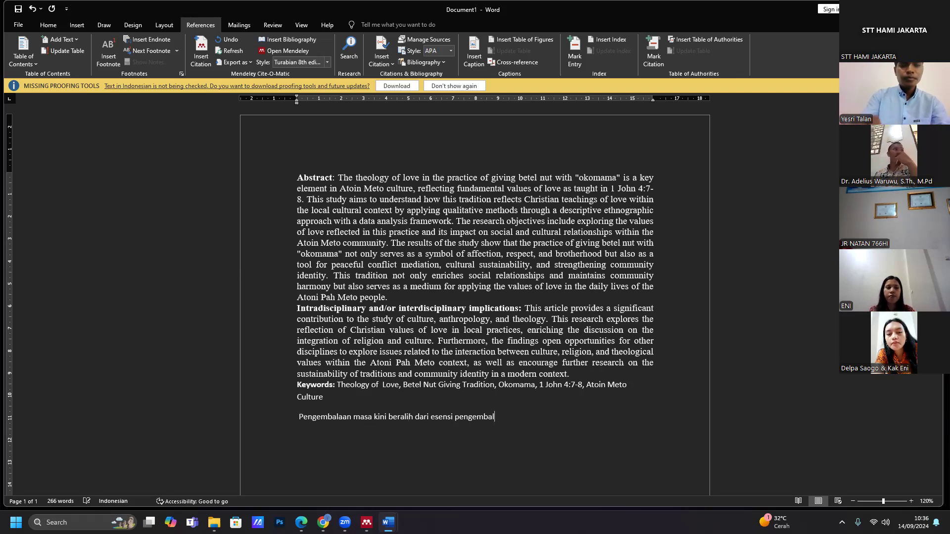
pyautogui.write('n yang d')
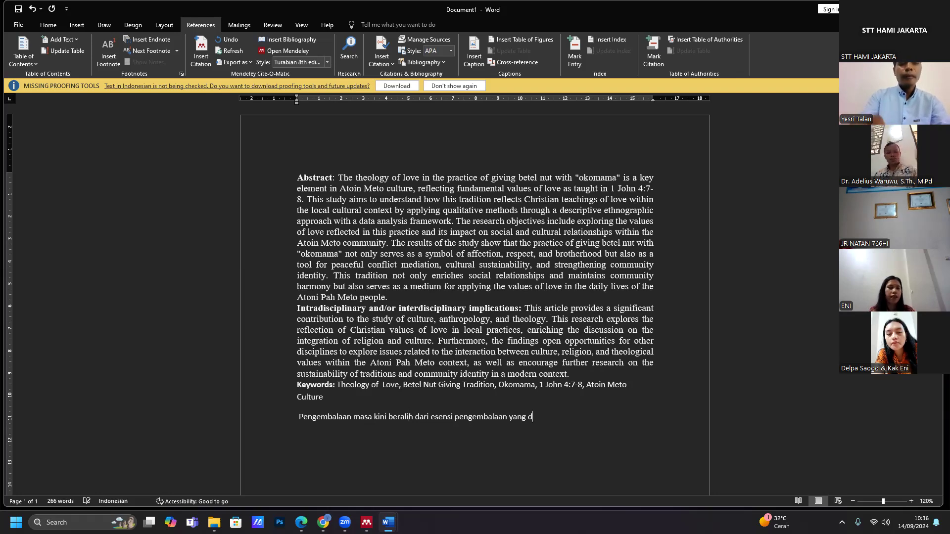
pyautogui.write('ikeh')
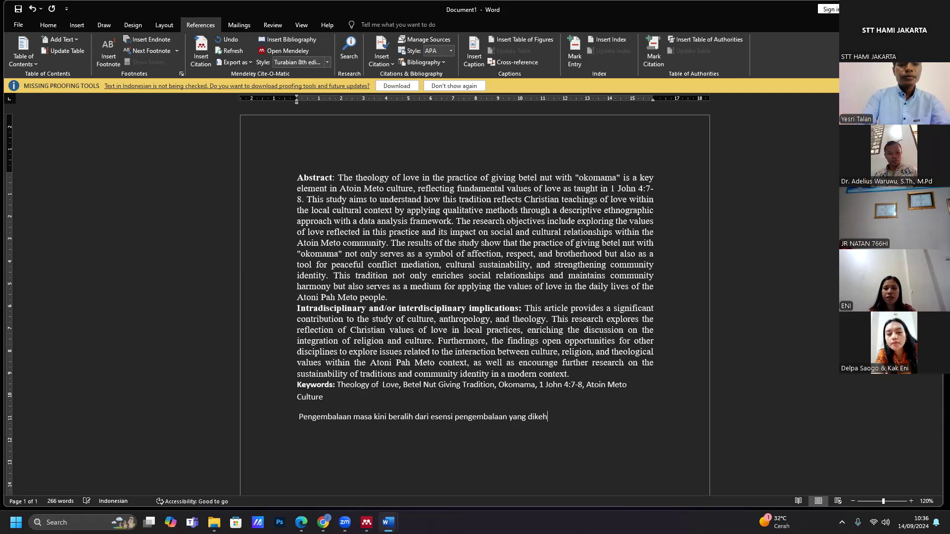
pyautogui.write('endaki ')
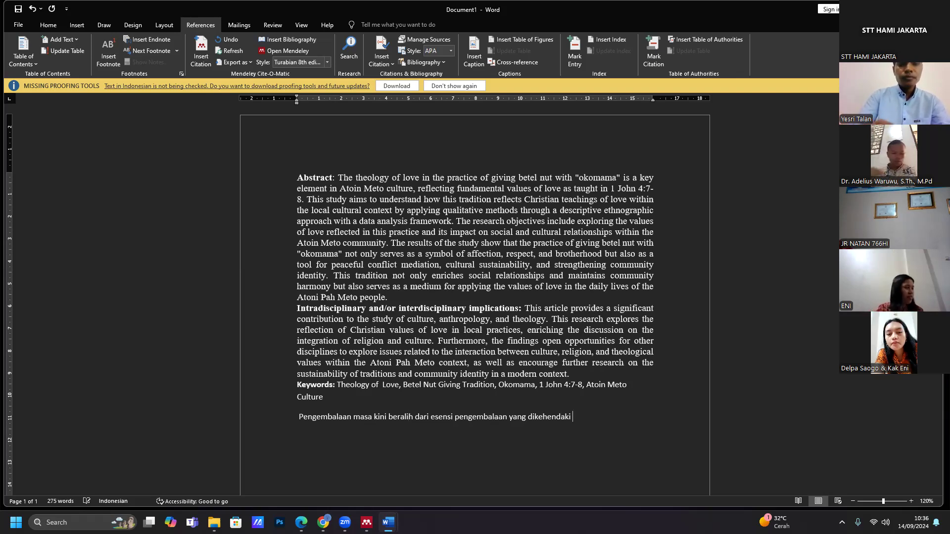
pyautogui.write('oleh Tuhan')
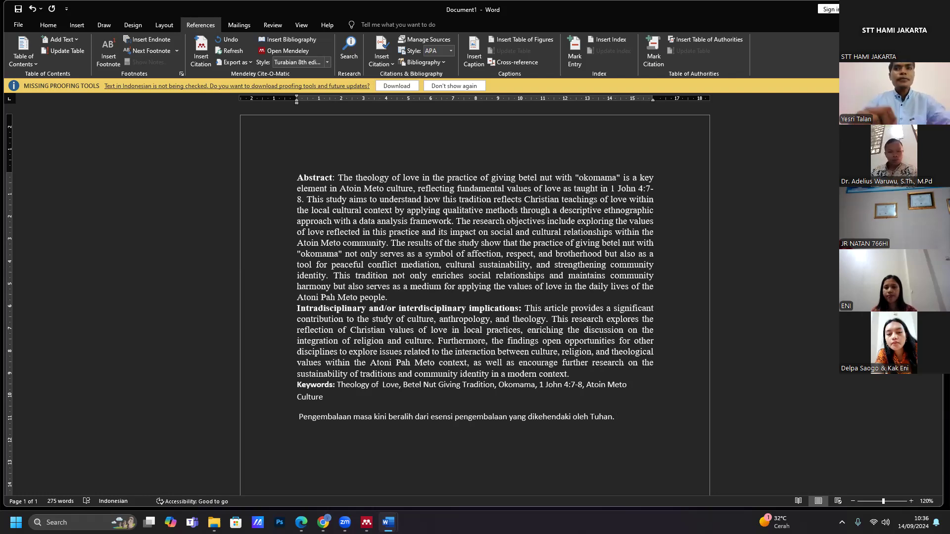
pyautogui.write('. B')
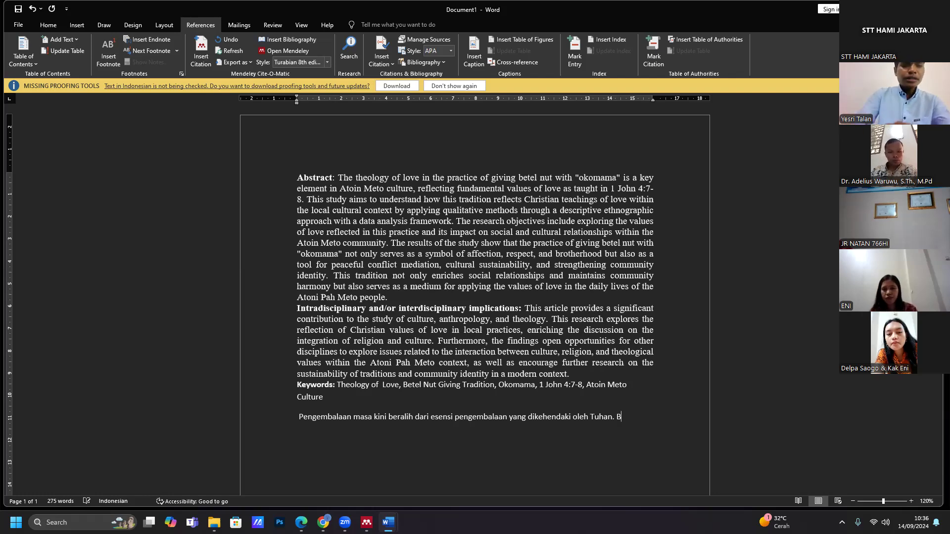
pyautogui.write('erdasarka')
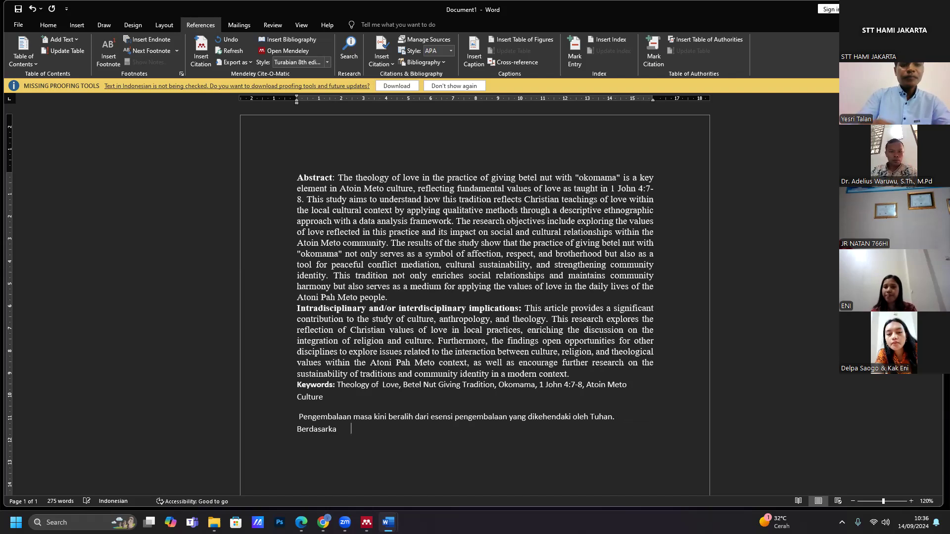
pyautogui.write('n wawan')
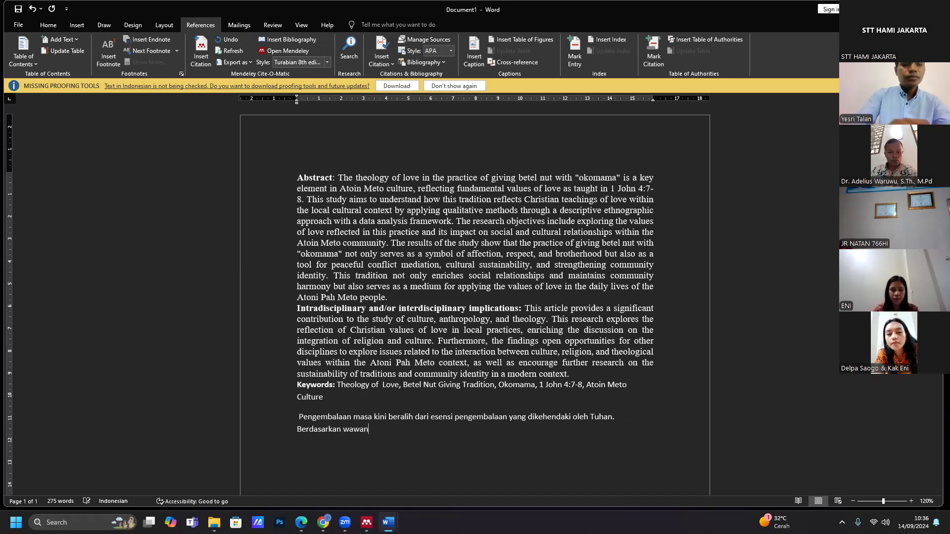
pyautogui.write('cara dengan')
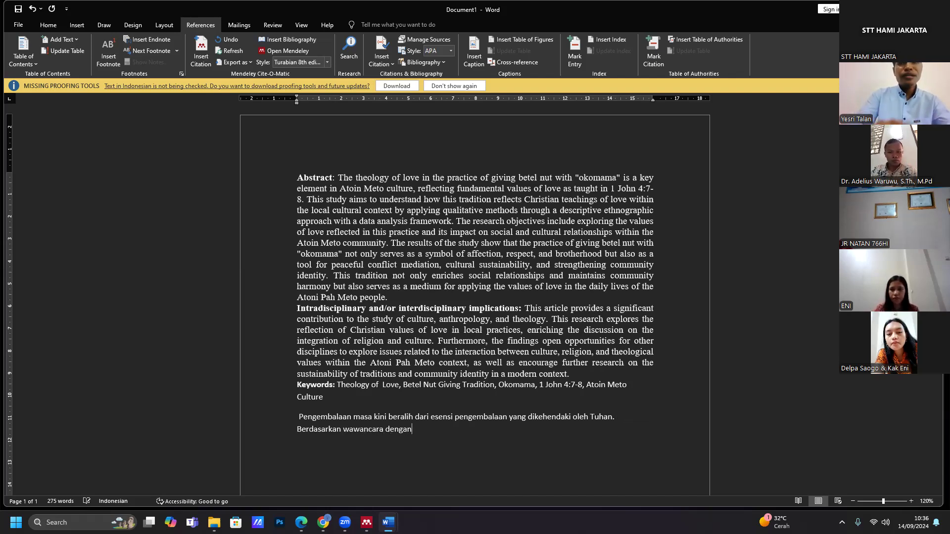
pyautogui.write(' salah satu')
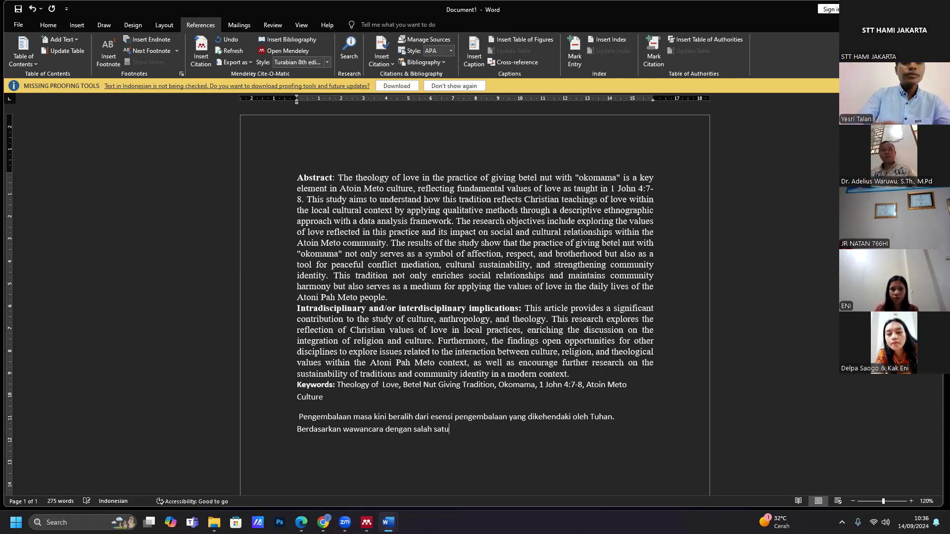
pyautogui.write(' gembala')
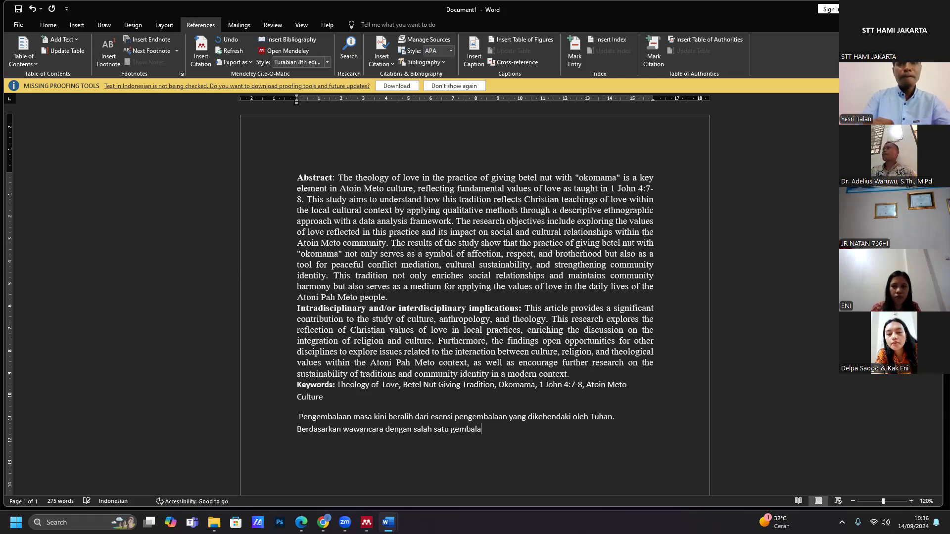
pyautogui.write(' di')
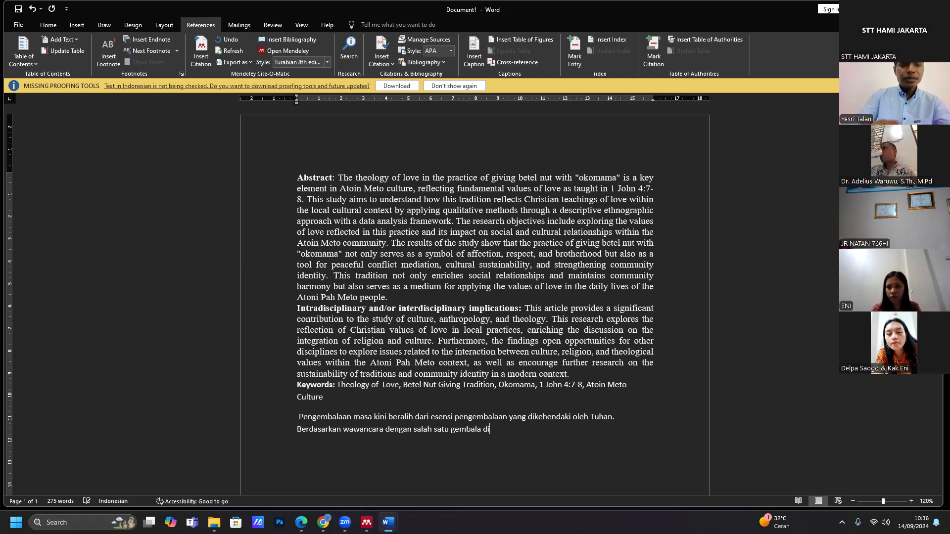
pyautogui.write(' gereja')
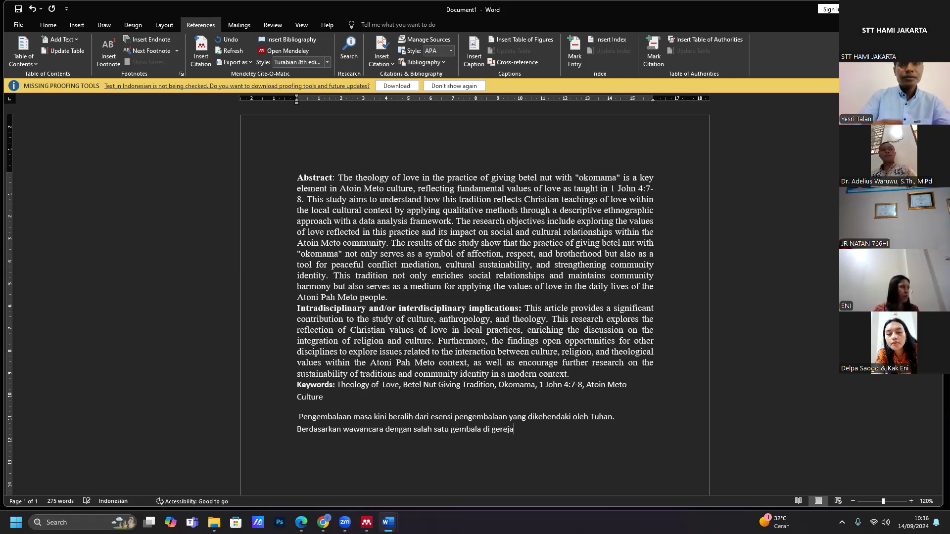
pyautogui.write(' X m')
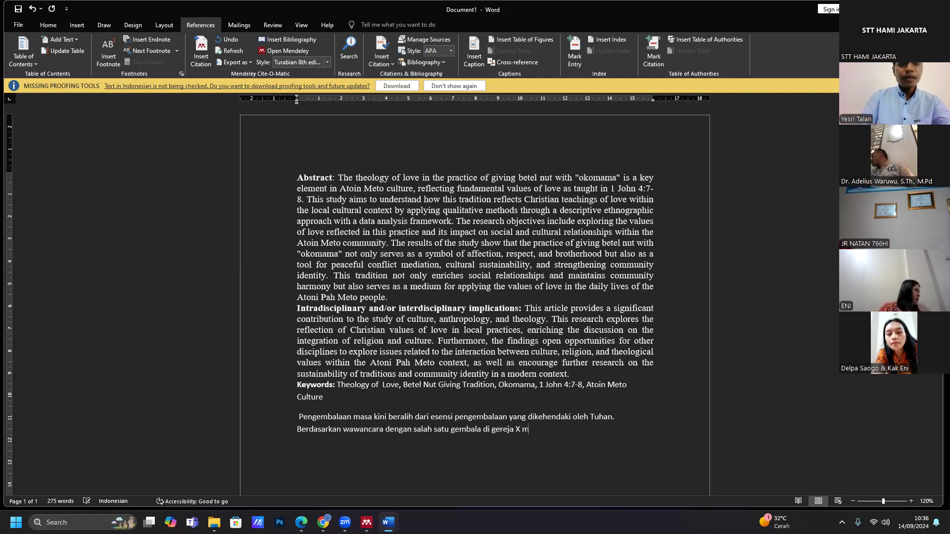
pyautogui.write('engatakan bahwa ')
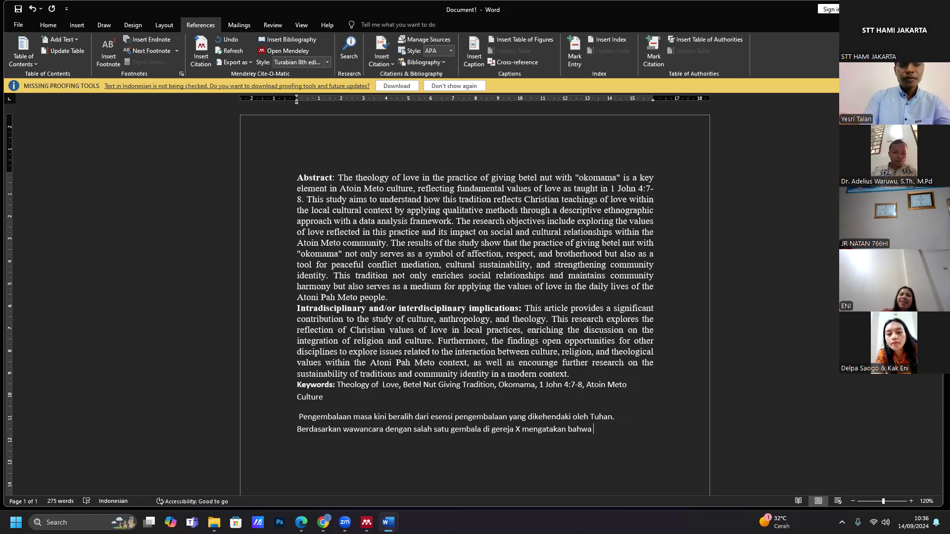
pyautogui.write('ba')
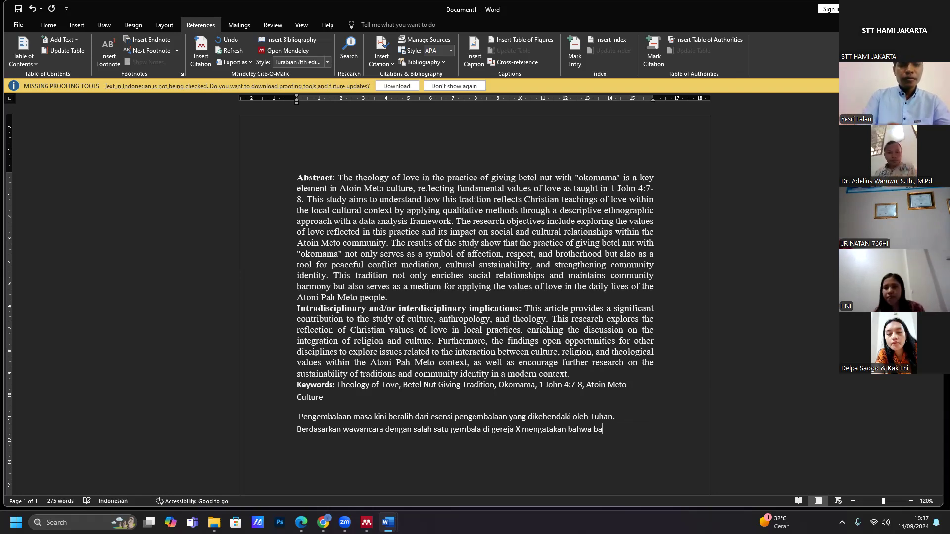
pyautogui.write('nyak gemb')
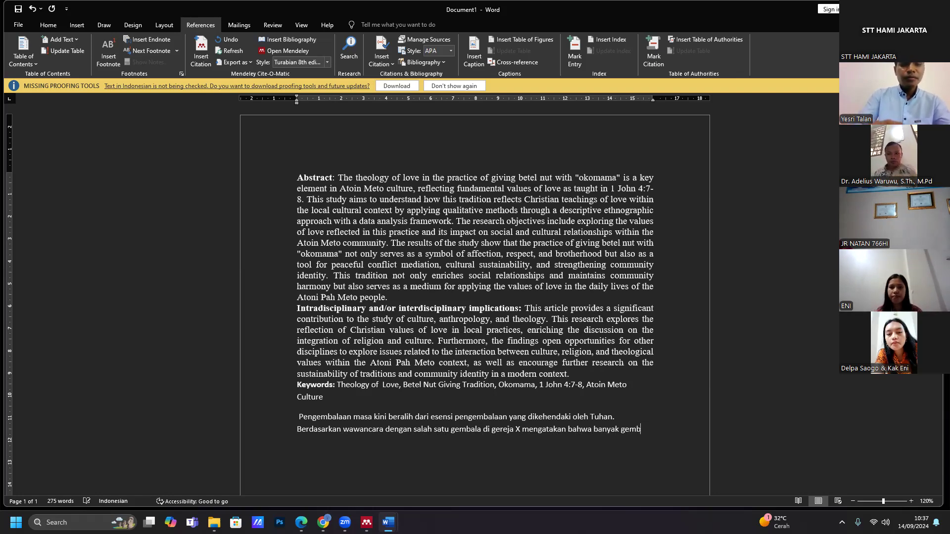
pyautogui.write('ala')
pyautogui.write(' yang tid')
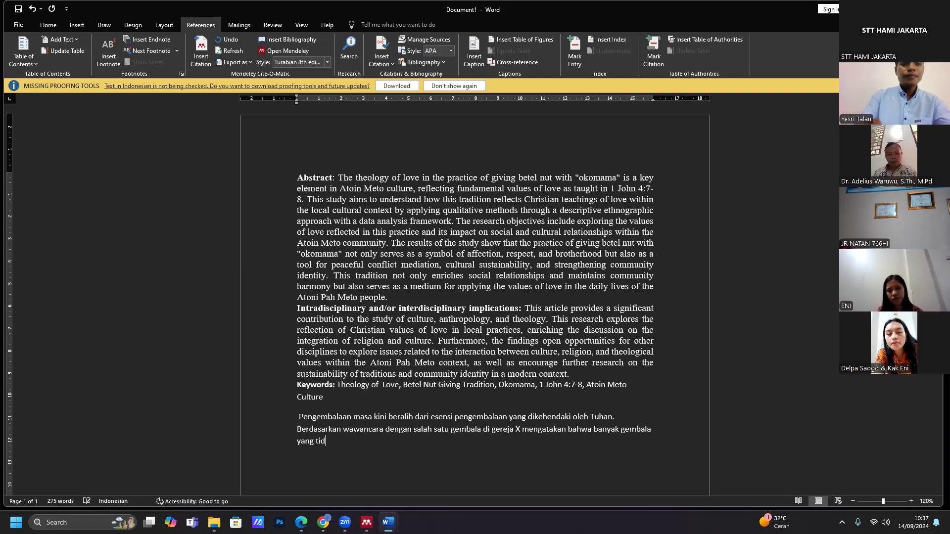
pyautogui.write('ak fokus ur')
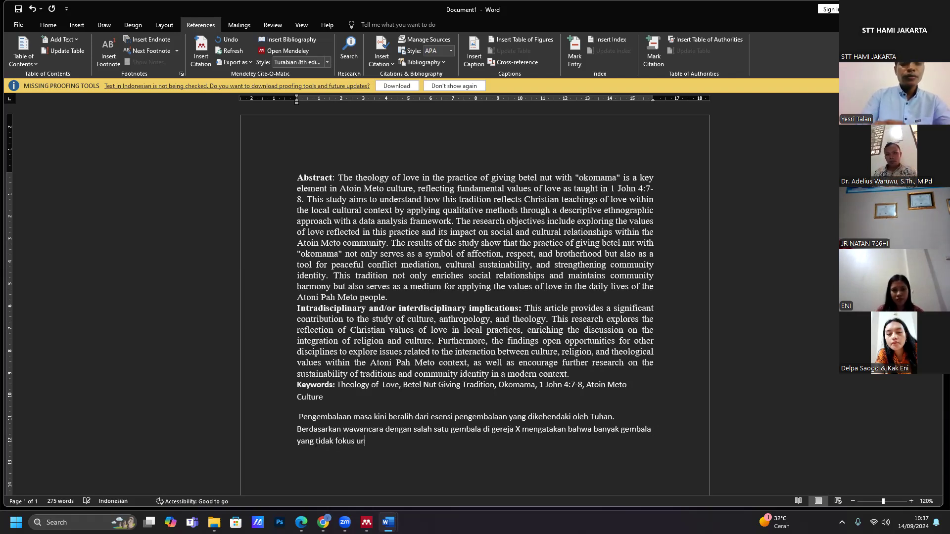
pyautogui.press('BackSpace')
pyautogui.write('ntuk men')
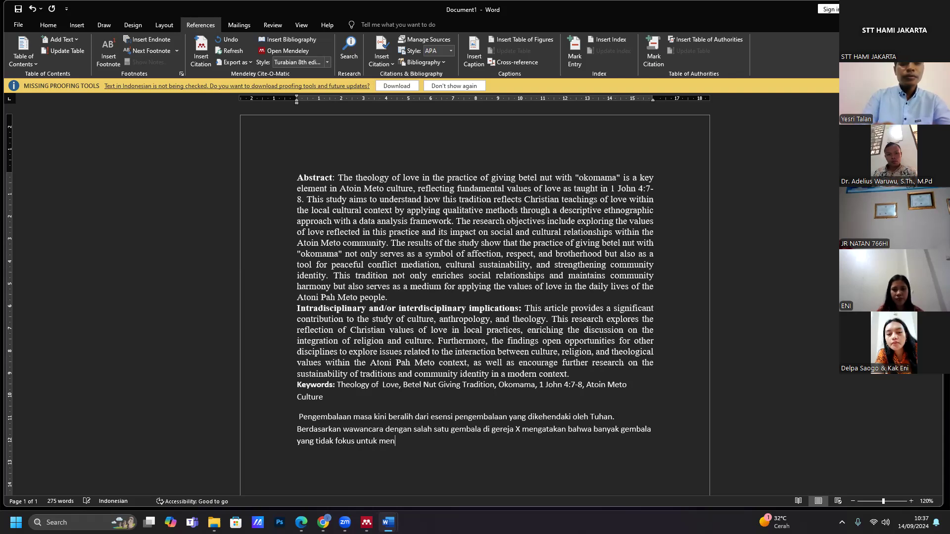
pyautogui.write('jelankan proses pengegge')
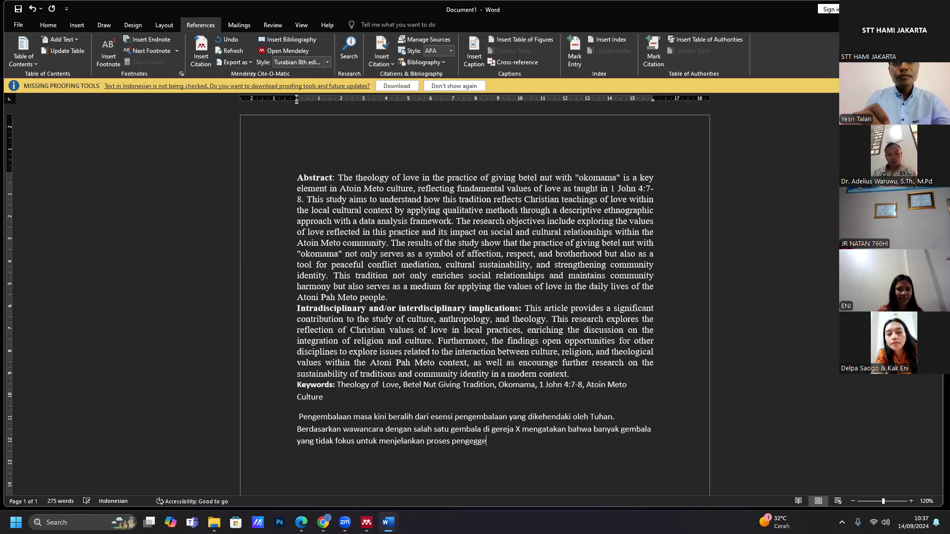
pyautogui.press('BackSpace')
pyautogui.press('BackSpace')
pyautogui.press('BackSpace')
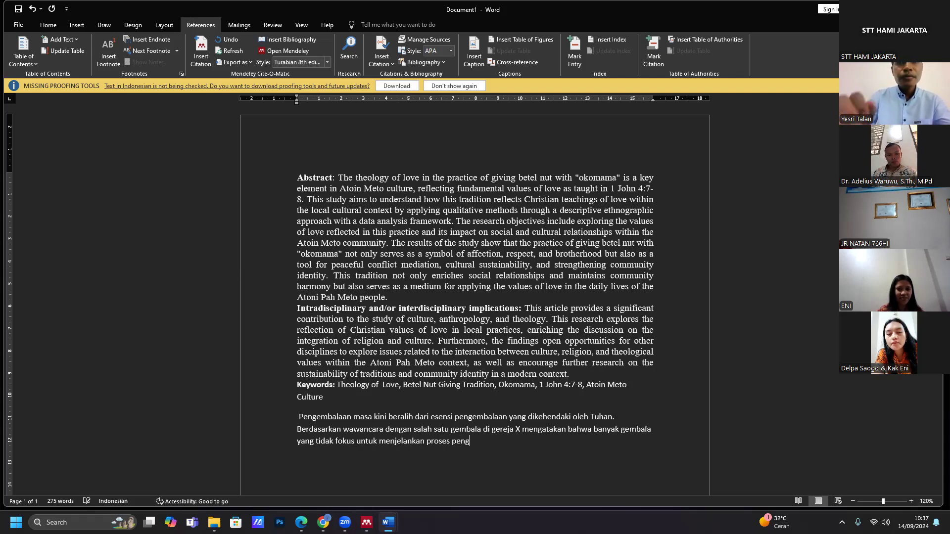
pyautogui.write('gemb')
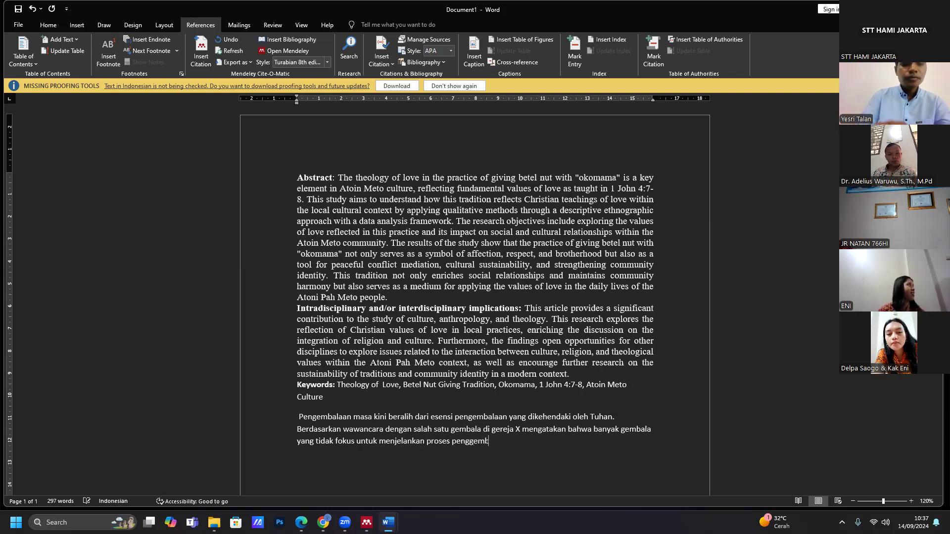
pyautogui.write('alaan.')
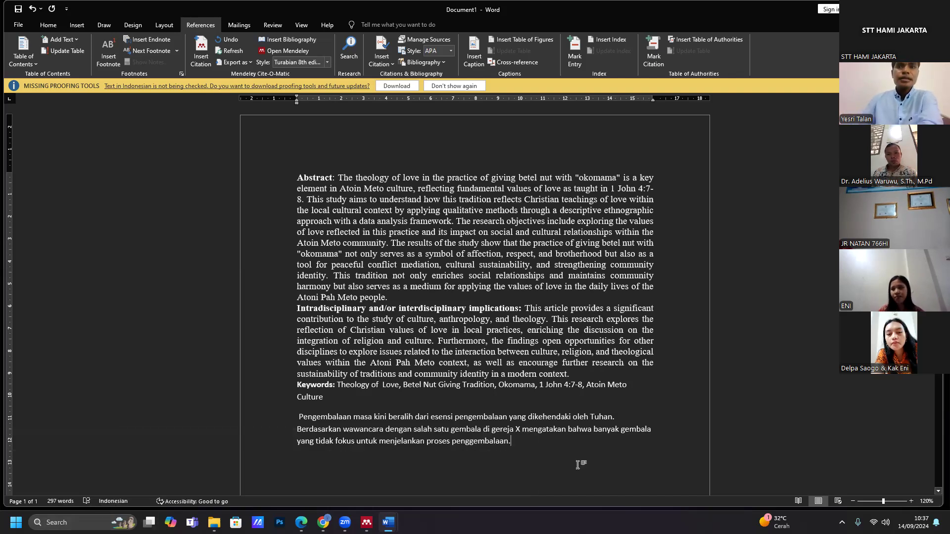
# - Justify the Indonesian paragraph
pyautogui.moveTo(524, 447); pyautogui.dragTo(298, 418)
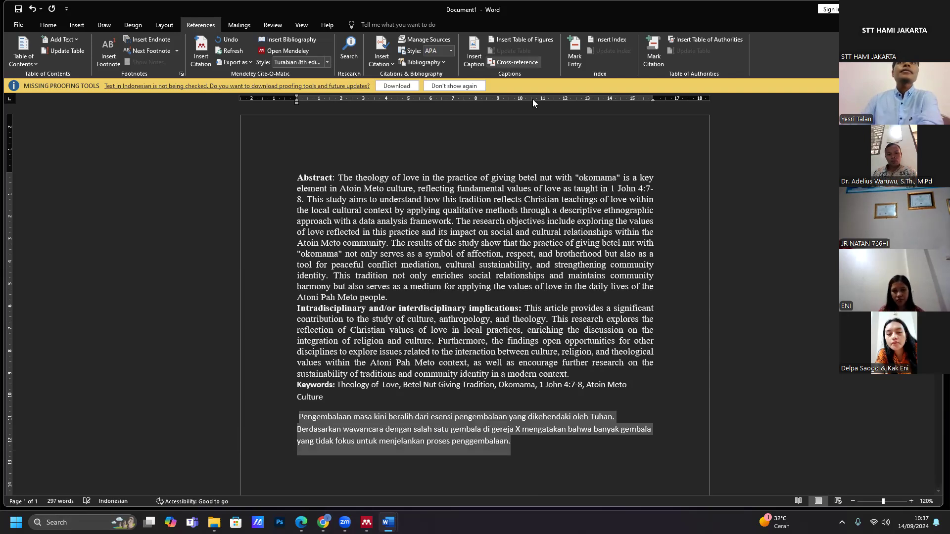
pyautogui.click(49, 26)
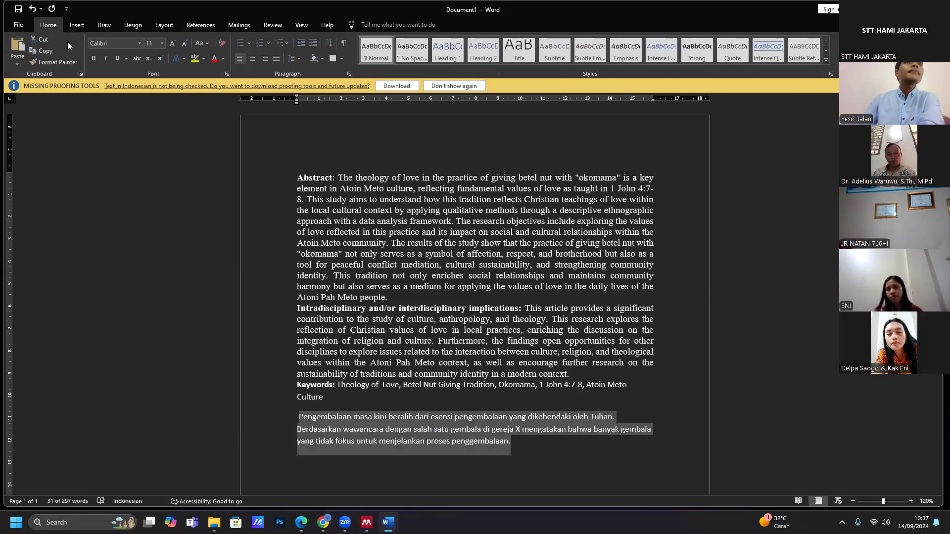
pyautogui.click(277, 59)
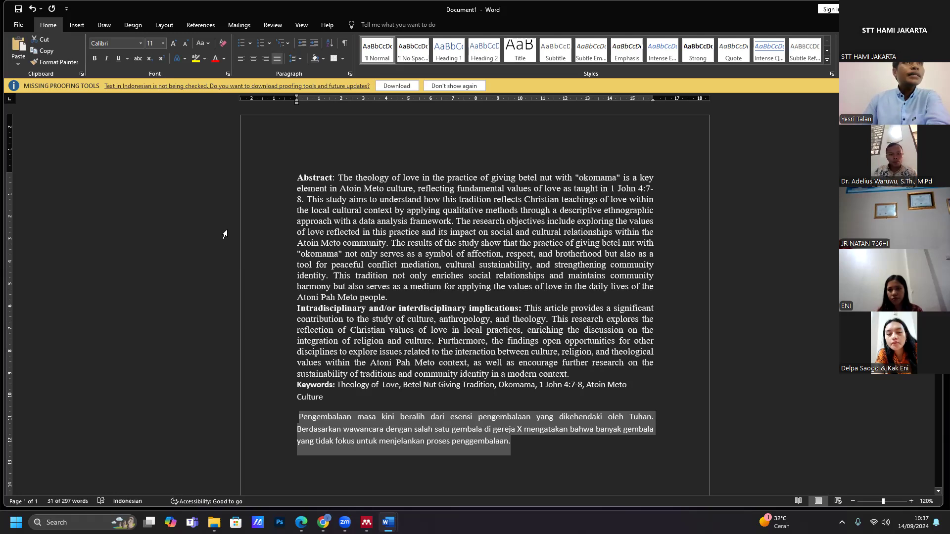
# - Set the paragraph in Times New Roman size 12 and place the cursor after 'penggembalaan.'
pyautogui.click(141, 44)
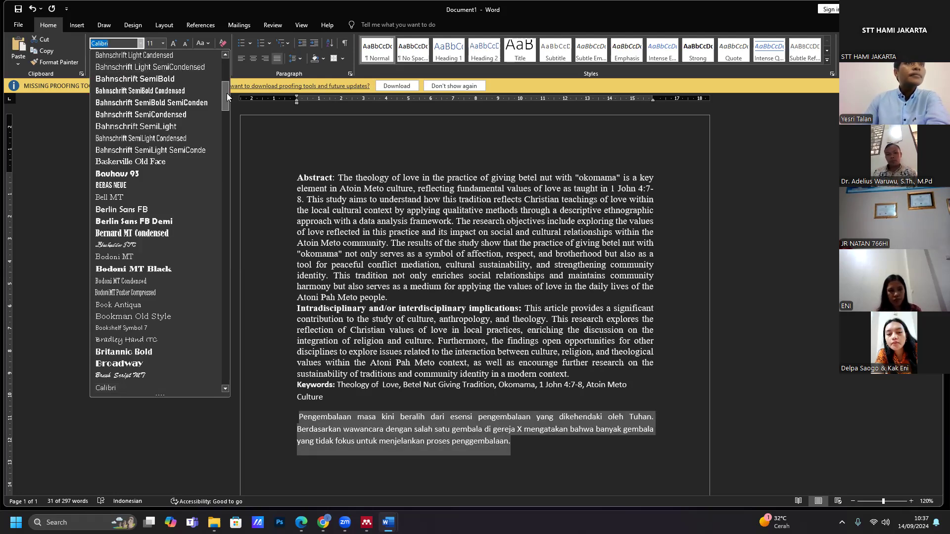
pyautogui.scroll(1, 226, 87)
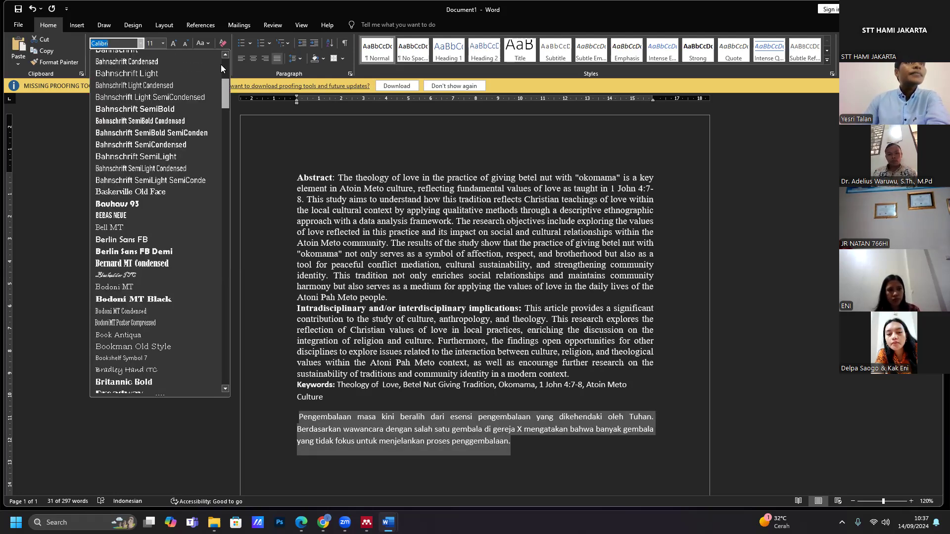
pyautogui.scroll(5, 222, 62)
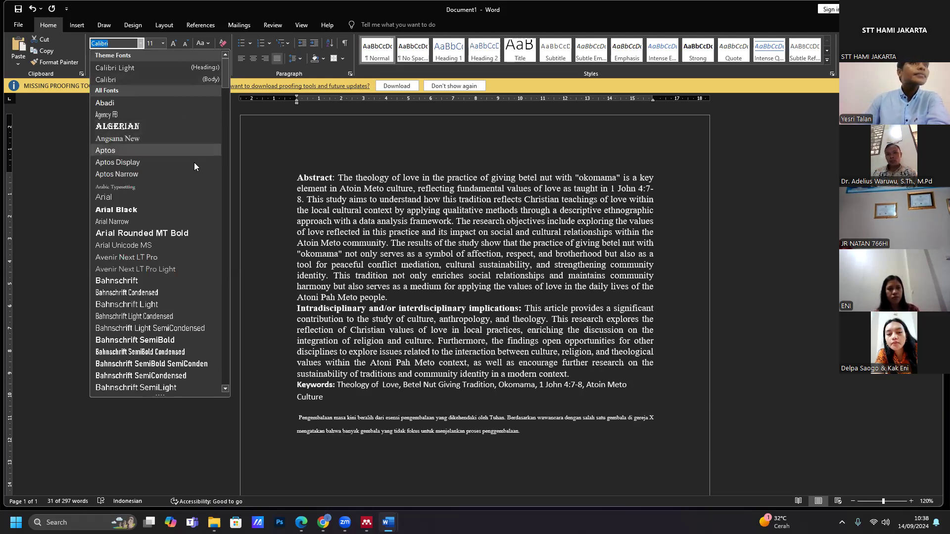
pyautogui.moveTo(225, 83); pyautogui.dragTo(228, 138)
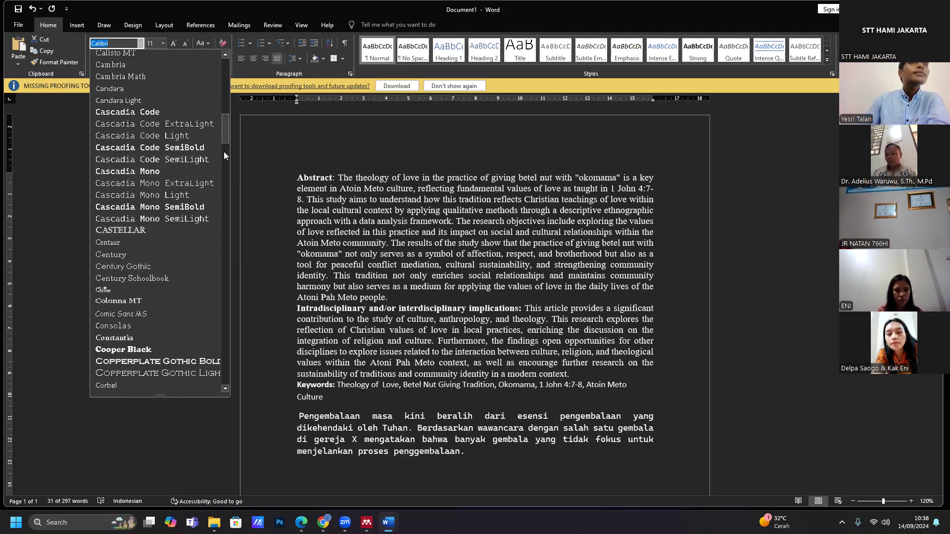
pyautogui.moveTo(225, 141); pyautogui.dragTo(225, 70)
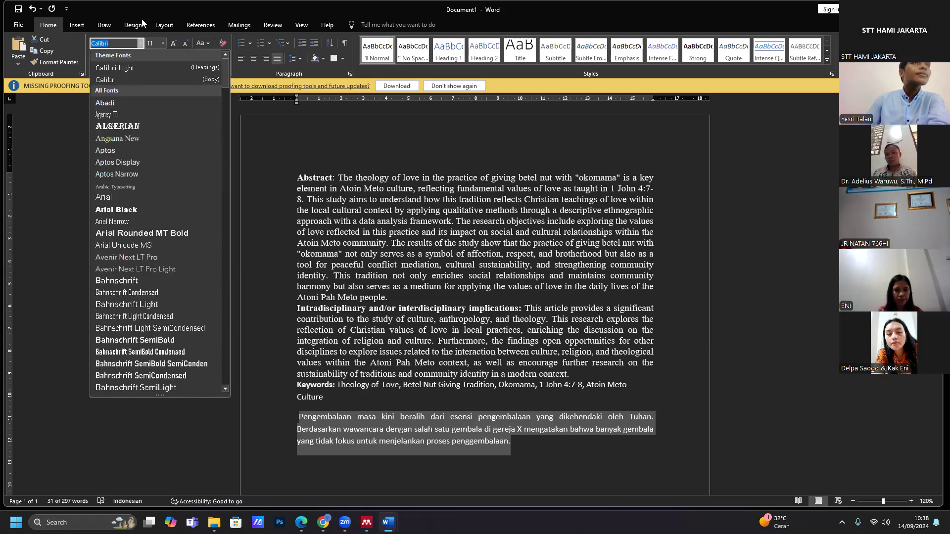
pyautogui.click(125, 43)
pyautogui.press('BackSpace')
pyautogui.press('BackSpace')
pyautogui.press('BackSpace')
pyautogui.press('BackSpace')
pyautogui.press('BackSpace')
pyautogui.press('BackSpace')
pyautogui.write('T')
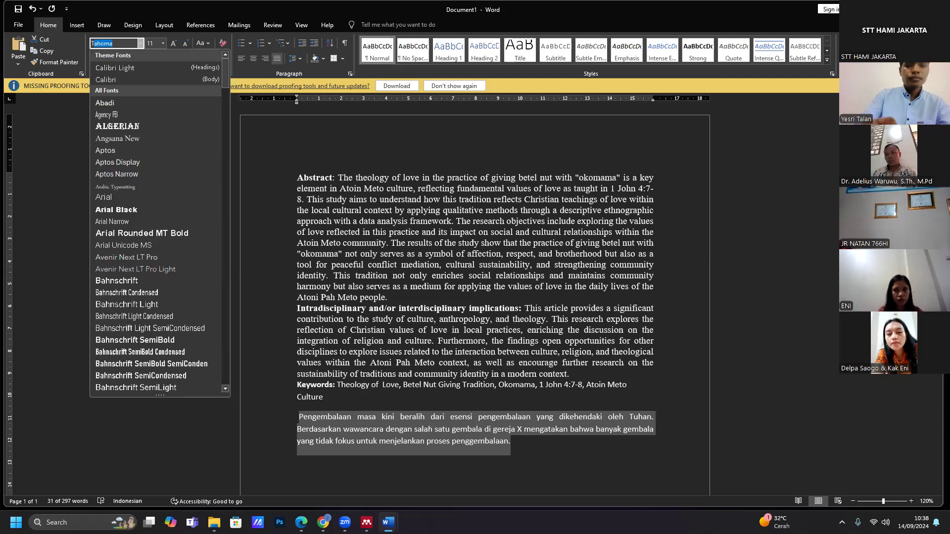
pyautogui.write('imes New R')
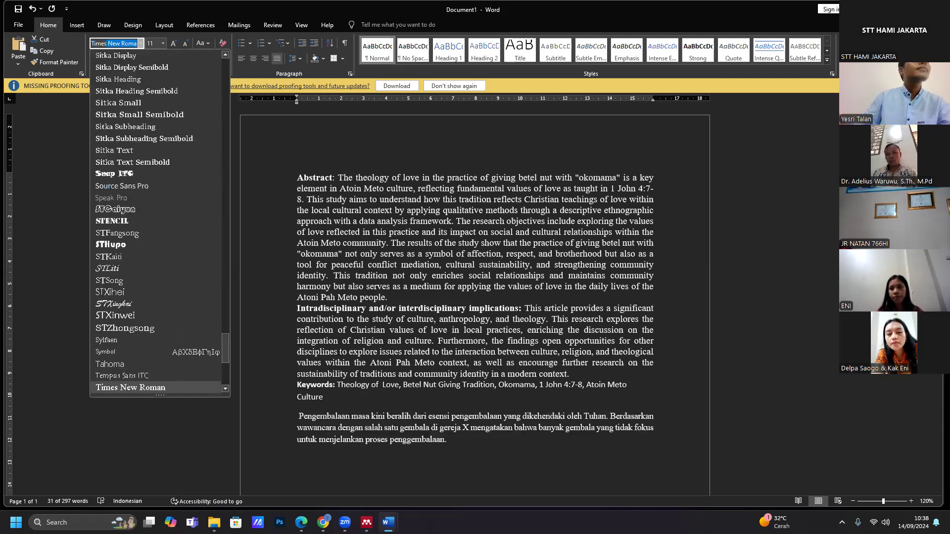
pyautogui.press('Return')
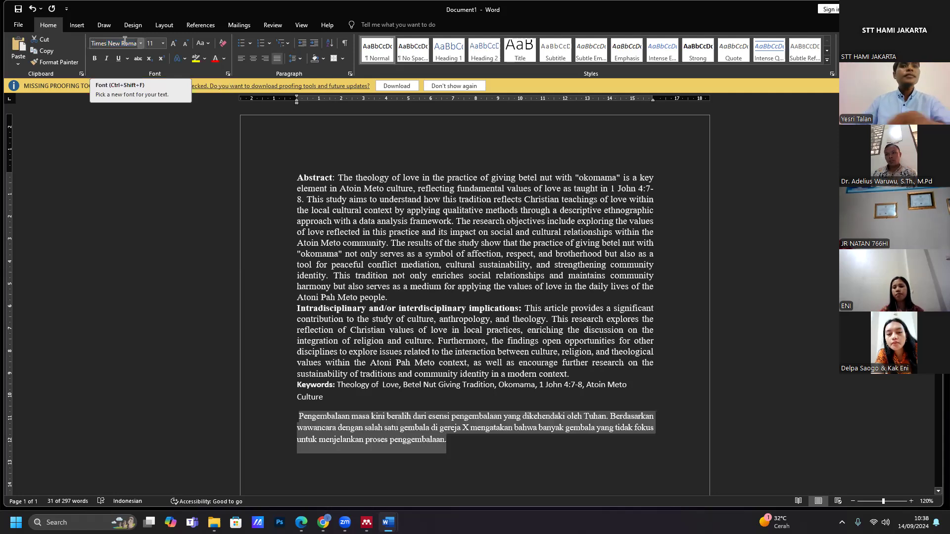
pyautogui.click(173, 46)
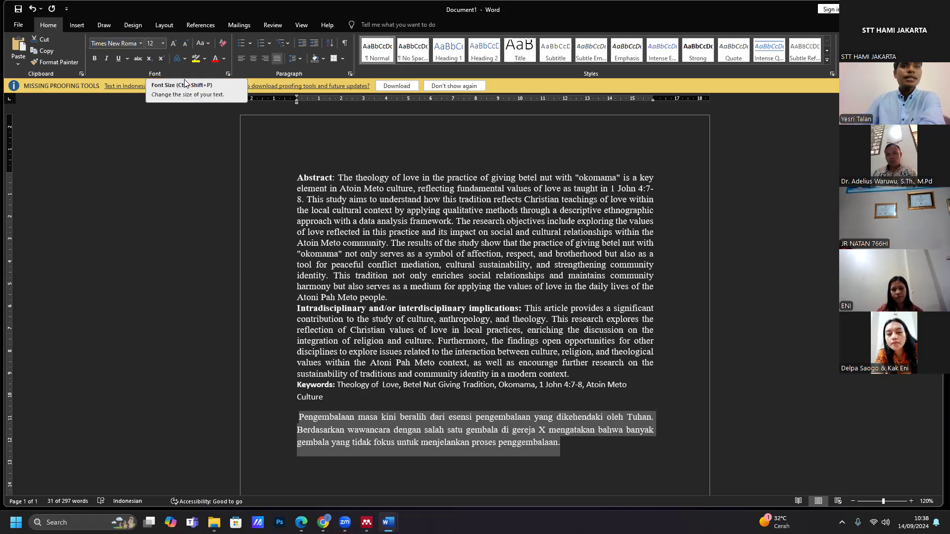
pyautogui.click(300, 418)
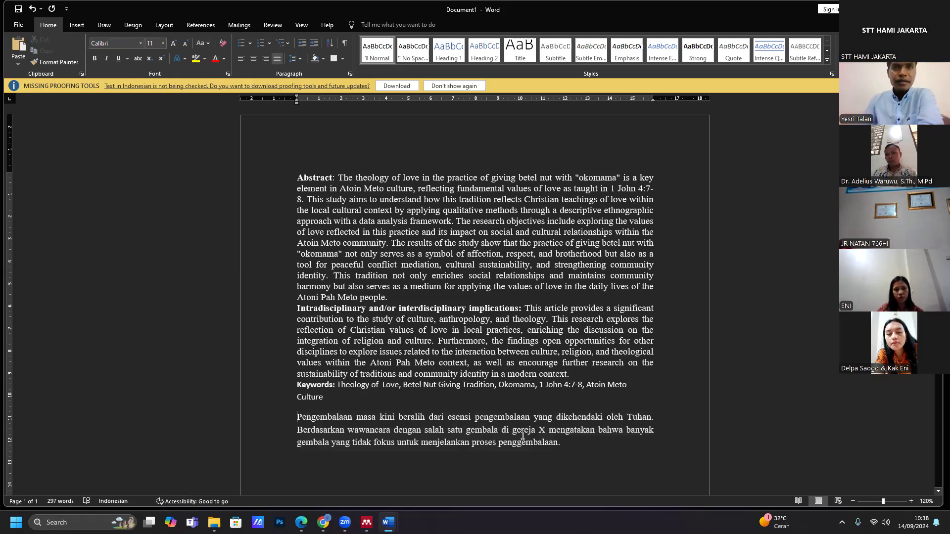
pyautogui.click(563, 448)
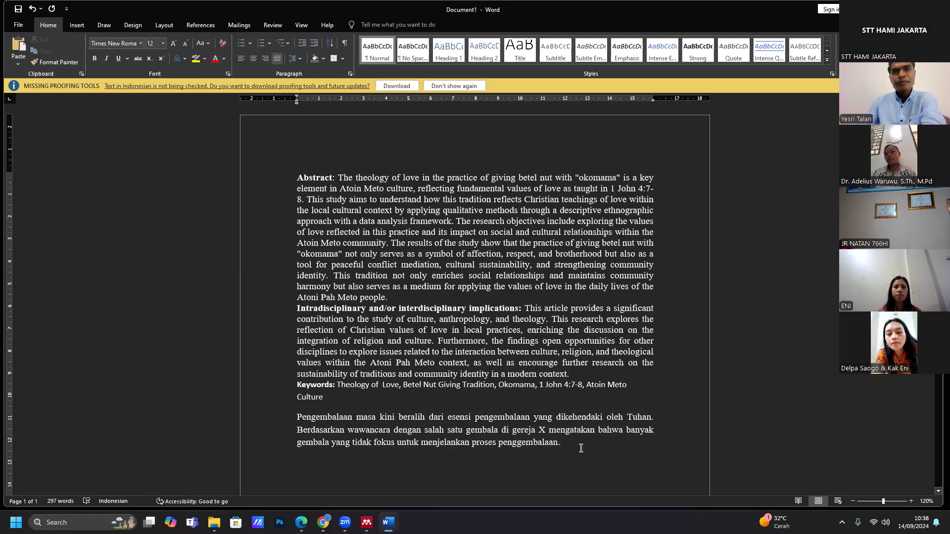
# - Insert a Mendeley citation at the end of the Indonesian paragraph and open the Mendeley Desktop library
pyautogui.click(194, 24)
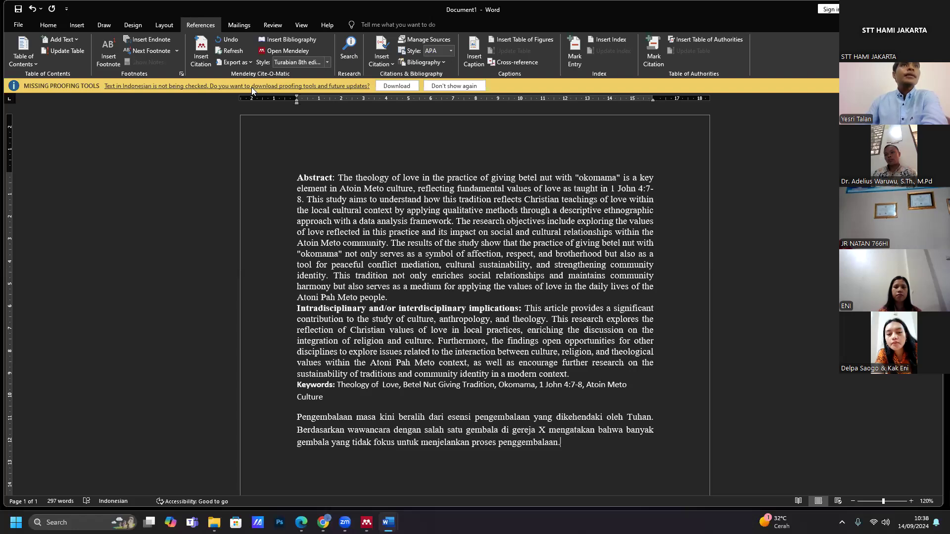
pyautogui.click(203, 59)
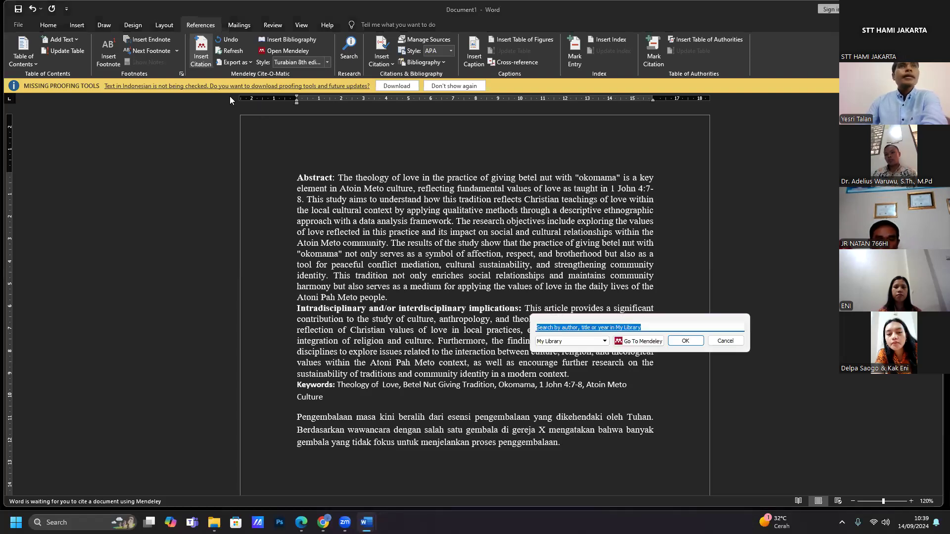
pyautogui.click(648, 344)
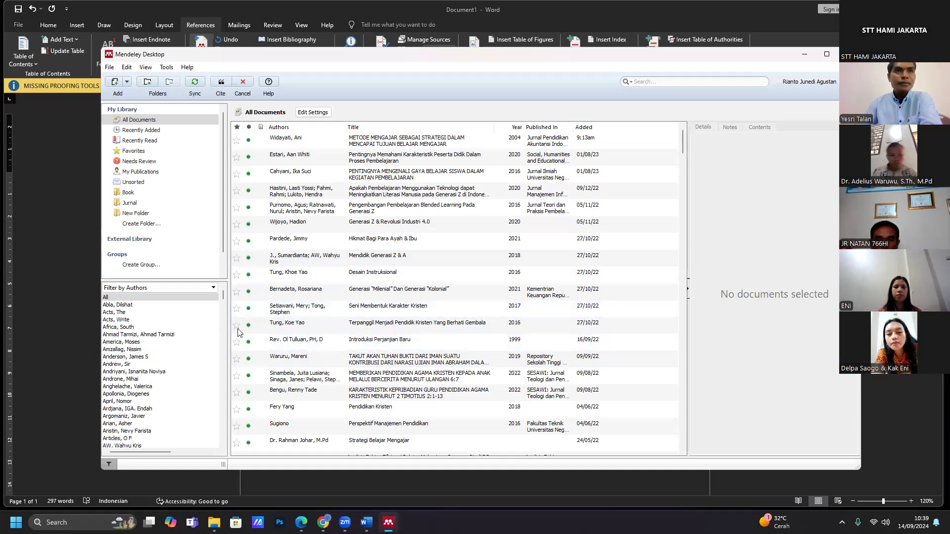
# - Add a new manually entered reference in Mendeley and set its type to Report
pyautogui.click(129, 84)
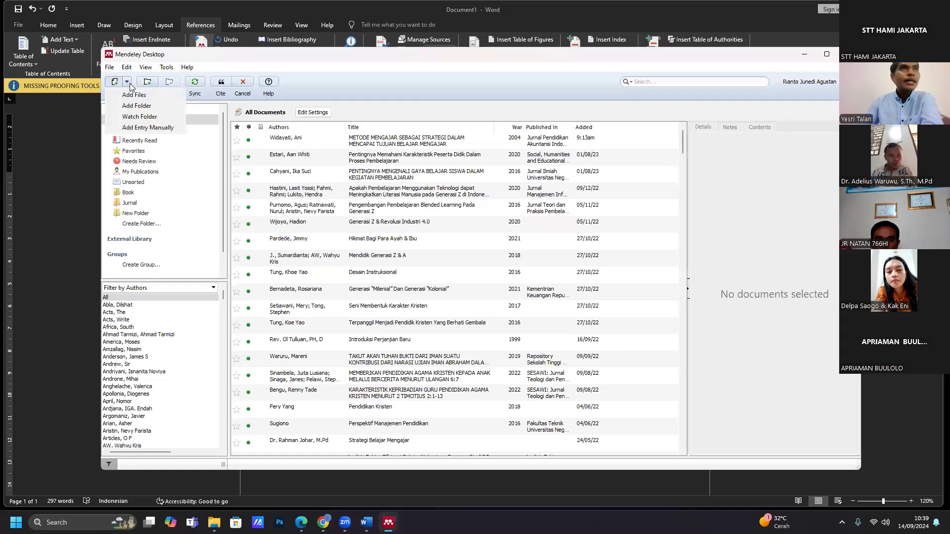
pyautogui.click(146, 128)
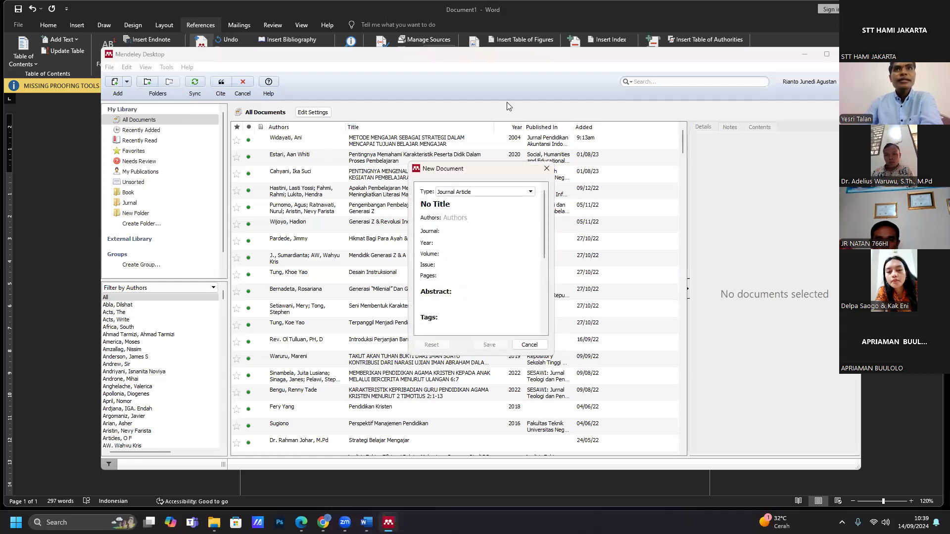
pyautogui.click(497, 195)
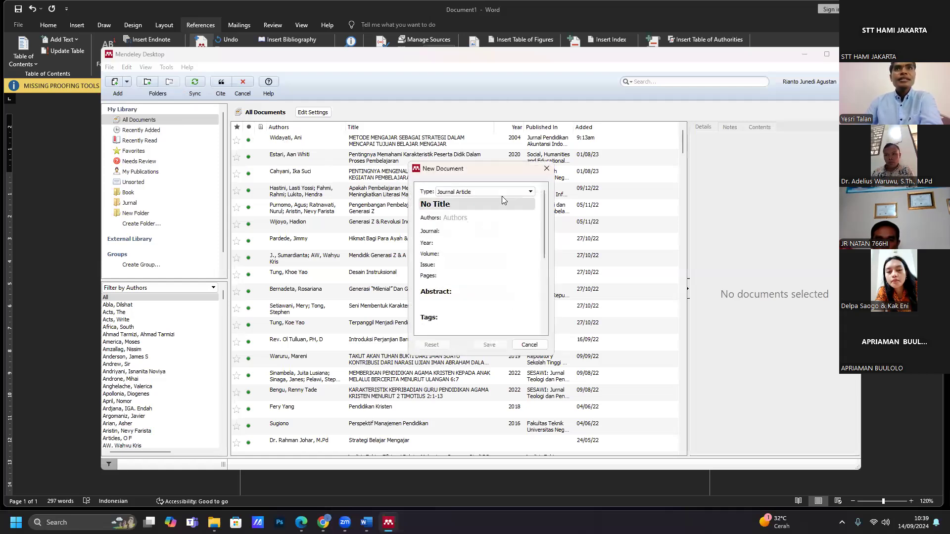
pyautogui.click(451, 192)
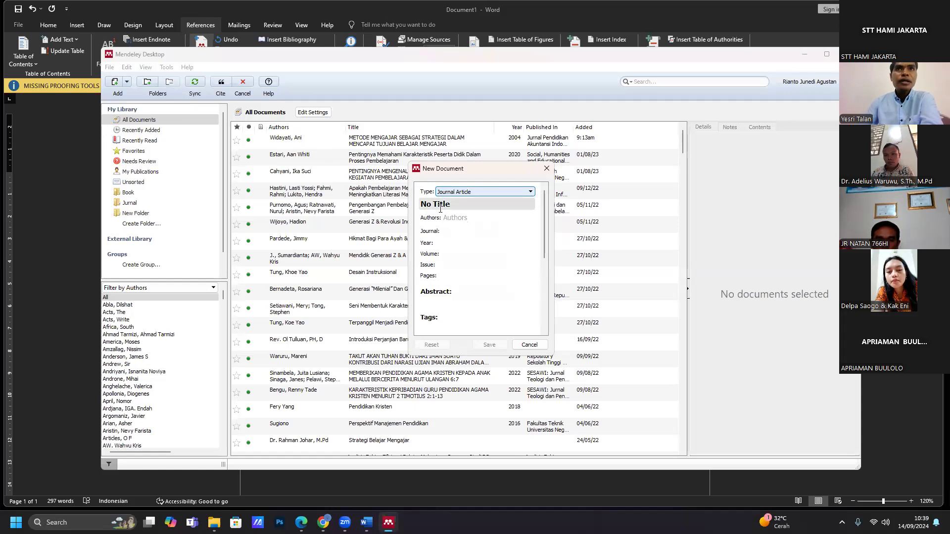
pyautogui.click(530, 192)
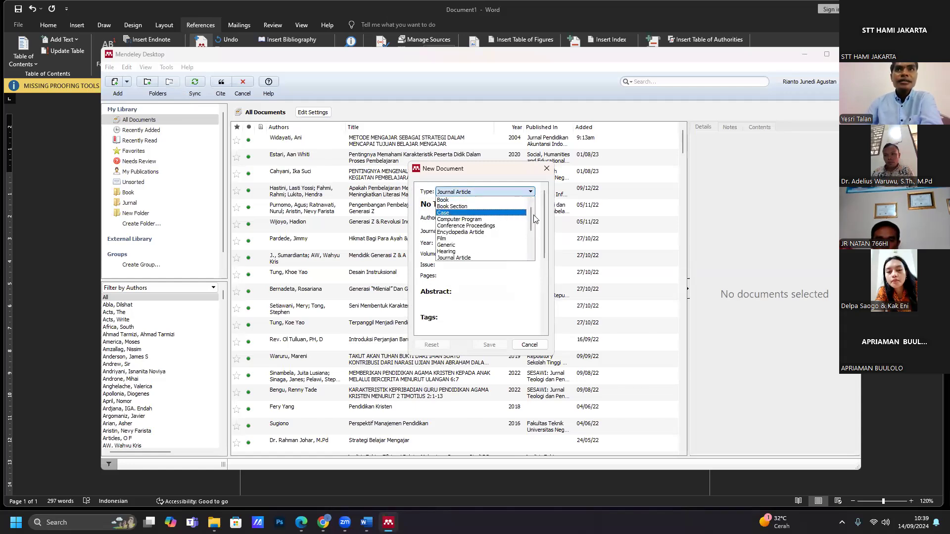
pyautogui.moveTo(531, 213); pyautogui.dragTo(529, 226)
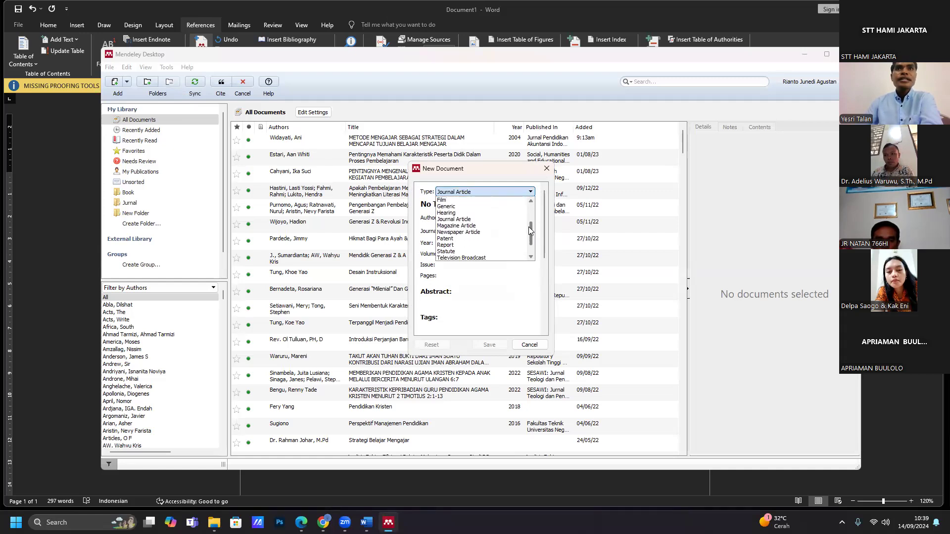
pyautogui.click(451, 245)
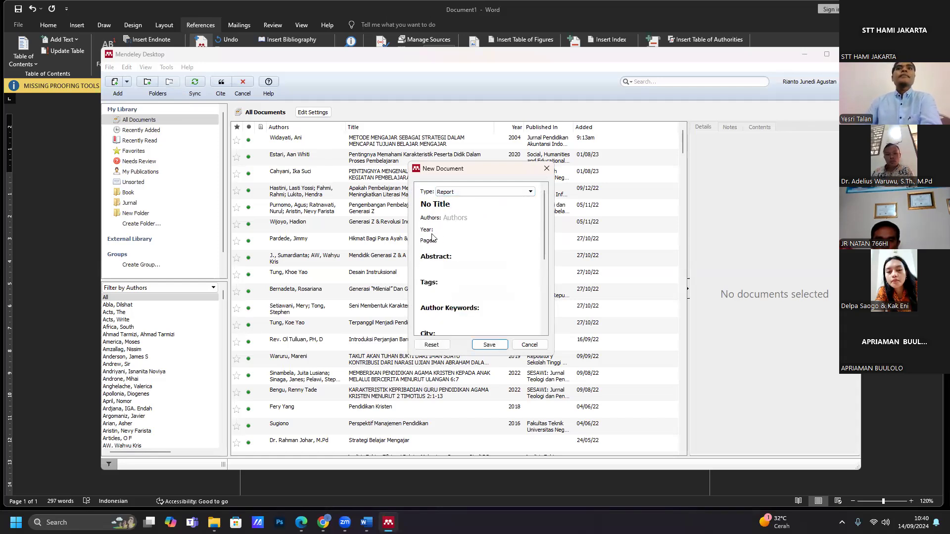
# - Title the report 'Wawancara dengan Salah Satu Gembala tentang Penggembalaan di Masa', capitalising Salah, Satu and Gembala
pyautogui.click(458, 209)
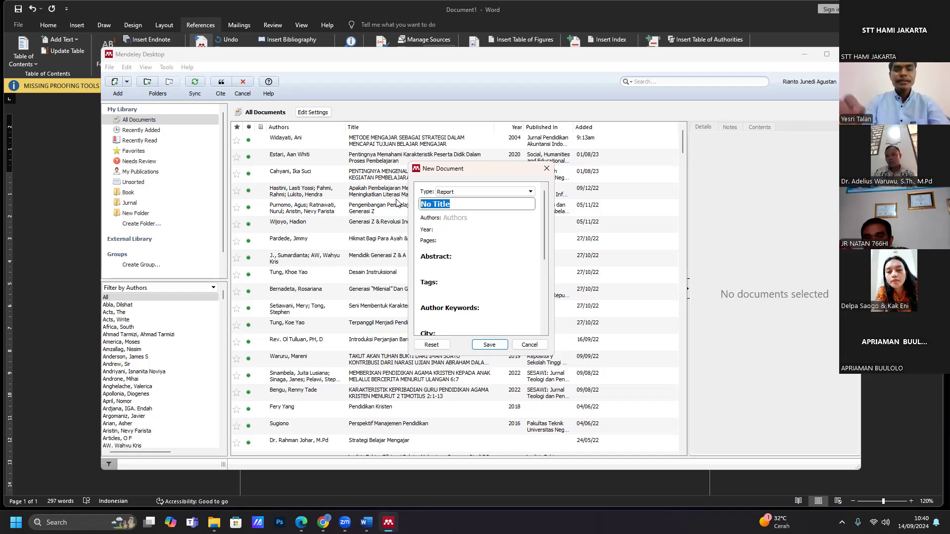
pyautogui.write('P')
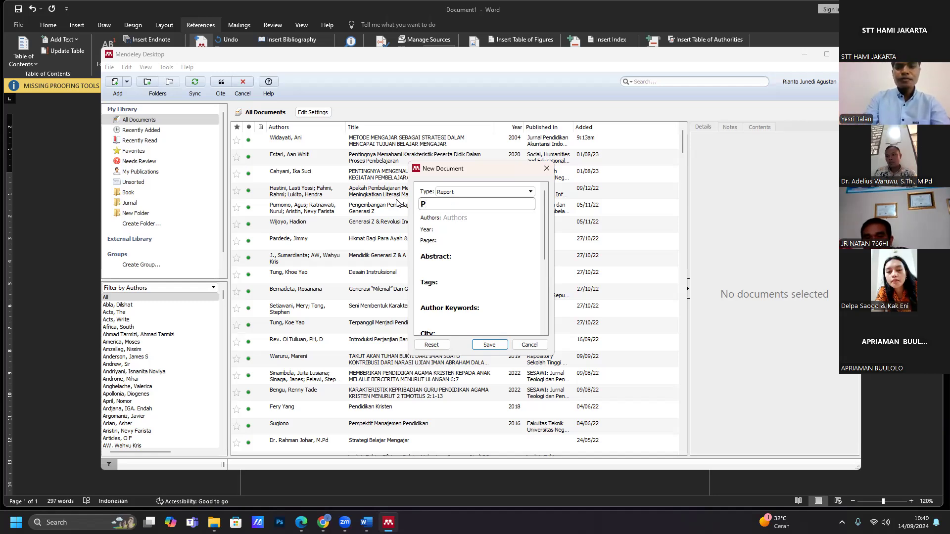
pyautogui.write('Wawancara dengan salah s')
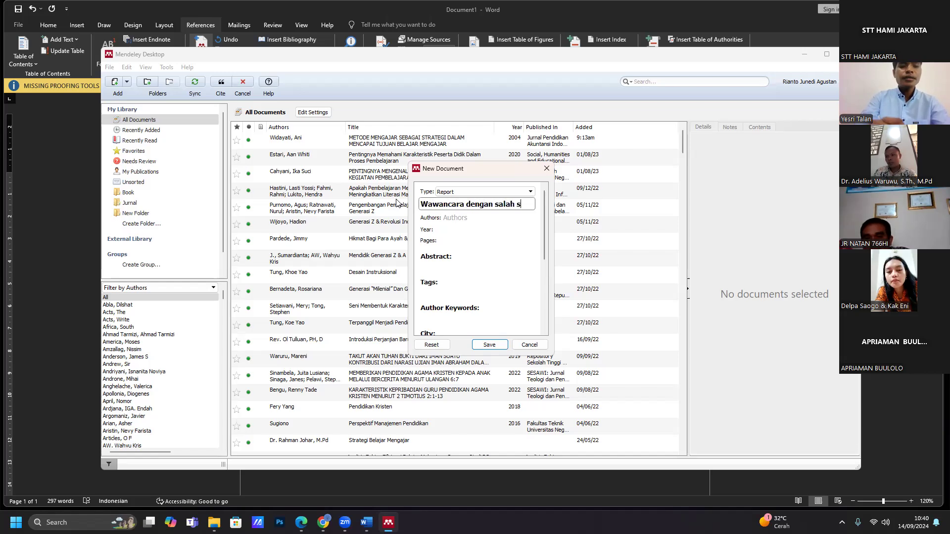
pyautogui.write('atu gembala')
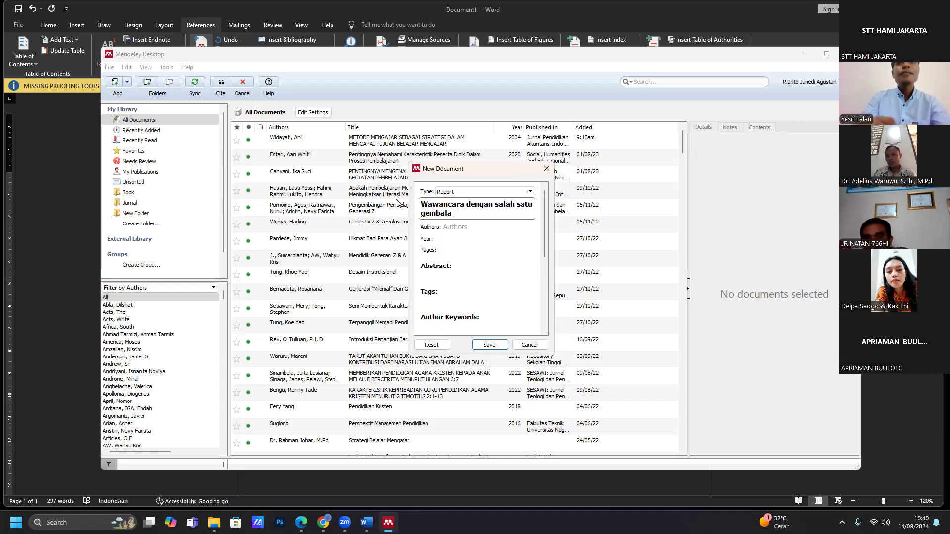
pyautogui.write(' tentang')
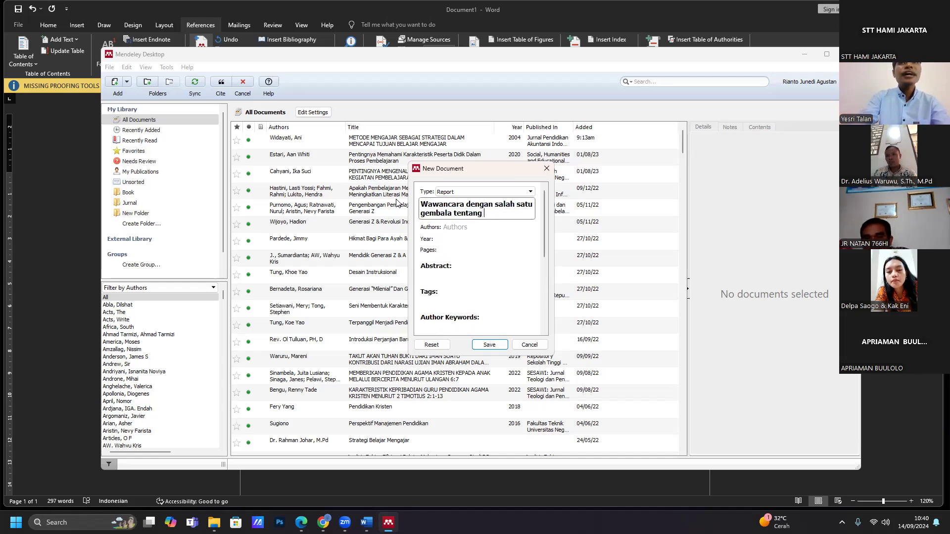
pyautogui.write(' Penggemba')
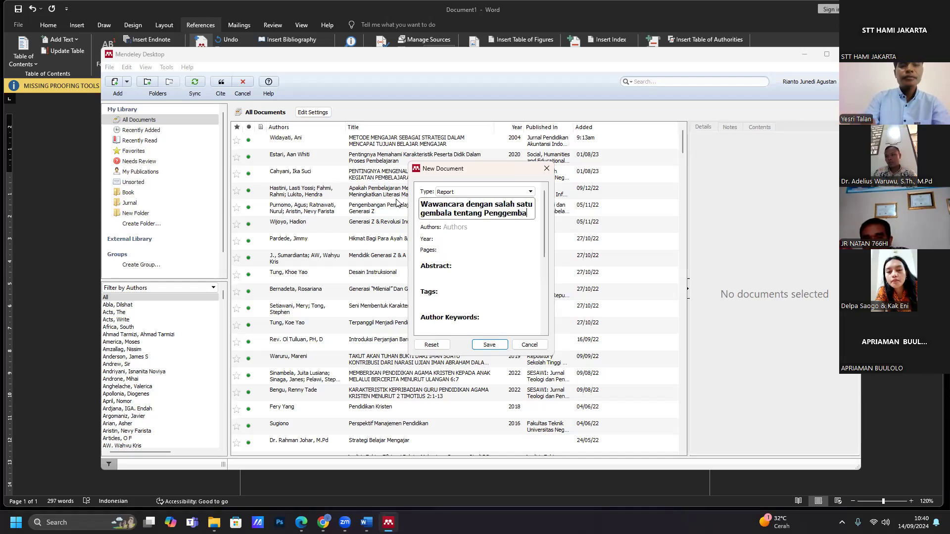
pyautogui.write('laan di Masa Kini')
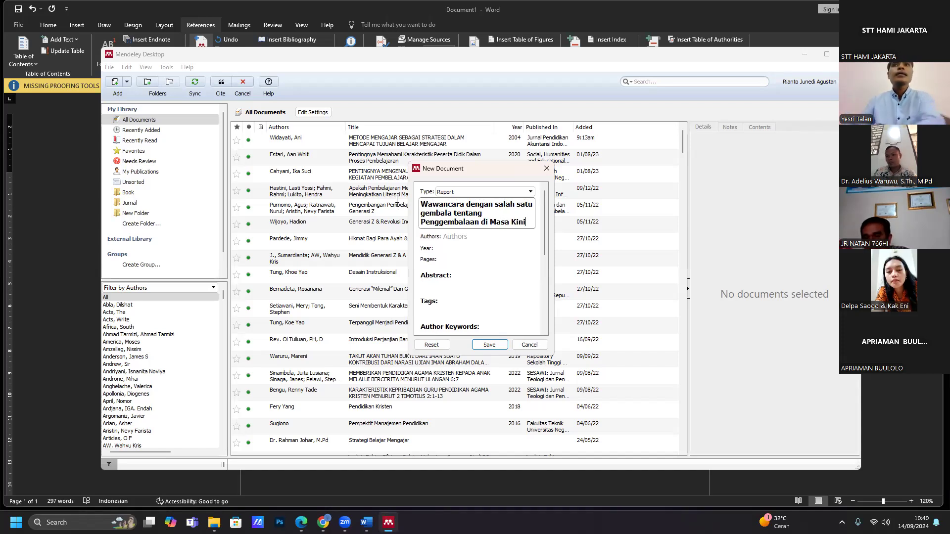
pyautogui.click(499, 207)
pyautogui.press('BackSpace')
pyautogui.write('S')
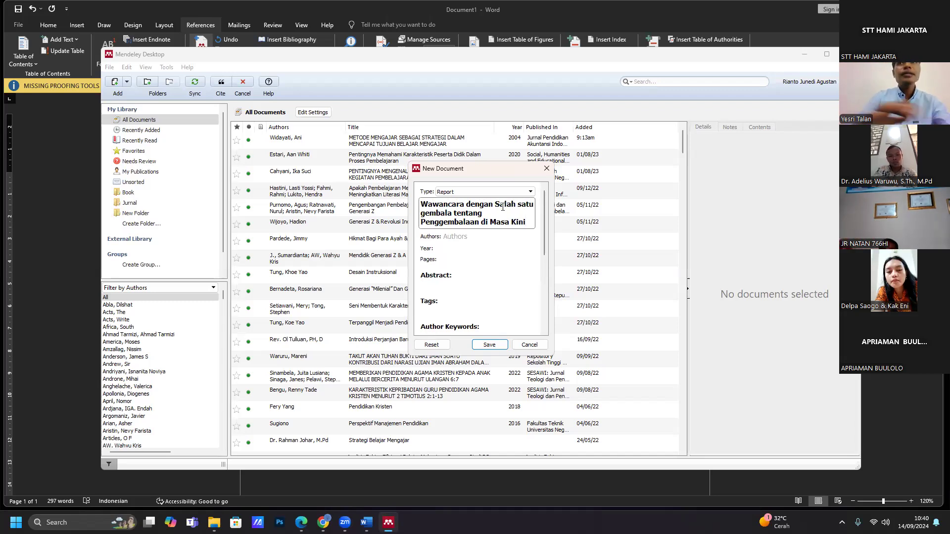
pyautogui.click(524, 206)
pyautogui.press('BackSpace')
pyautogui.write('S')
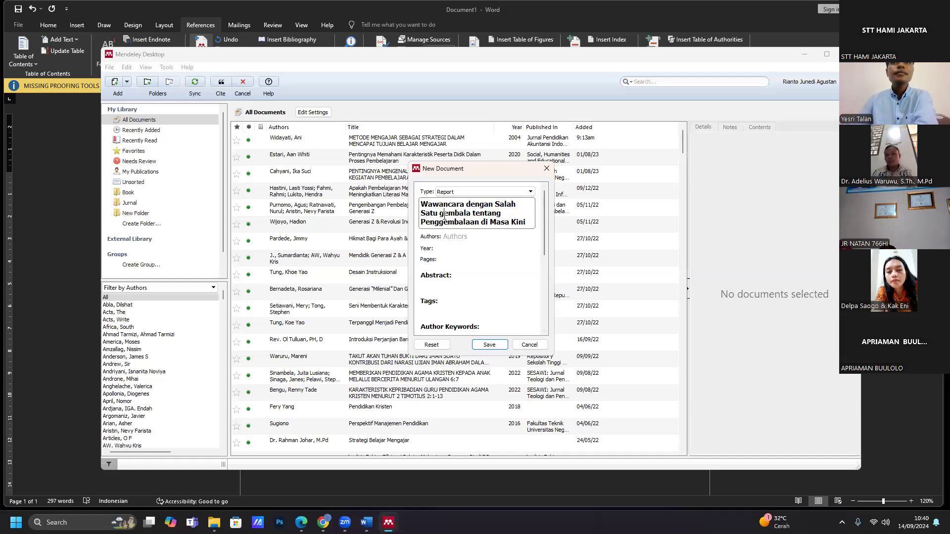
pyautogui.press('Delete')
pyautogui.write('G')
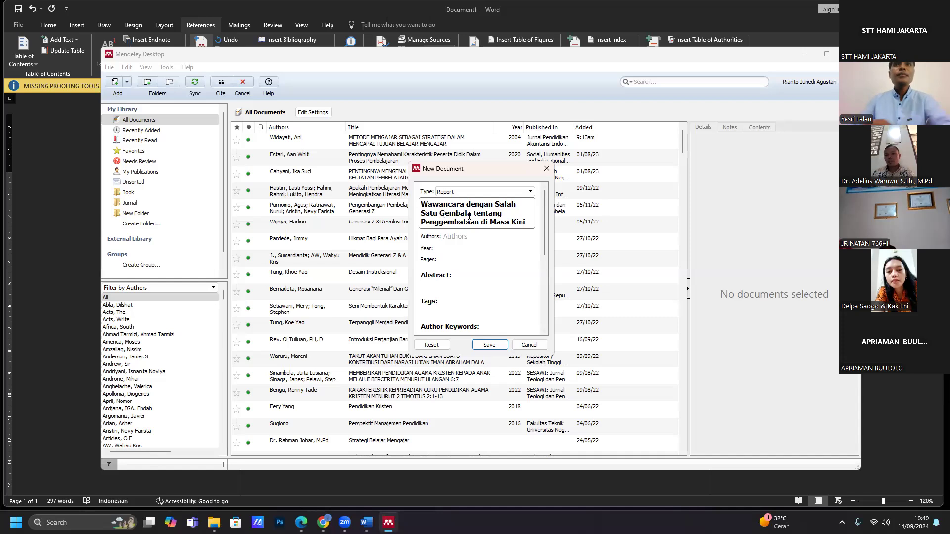
pyautogui.click(474, 236)
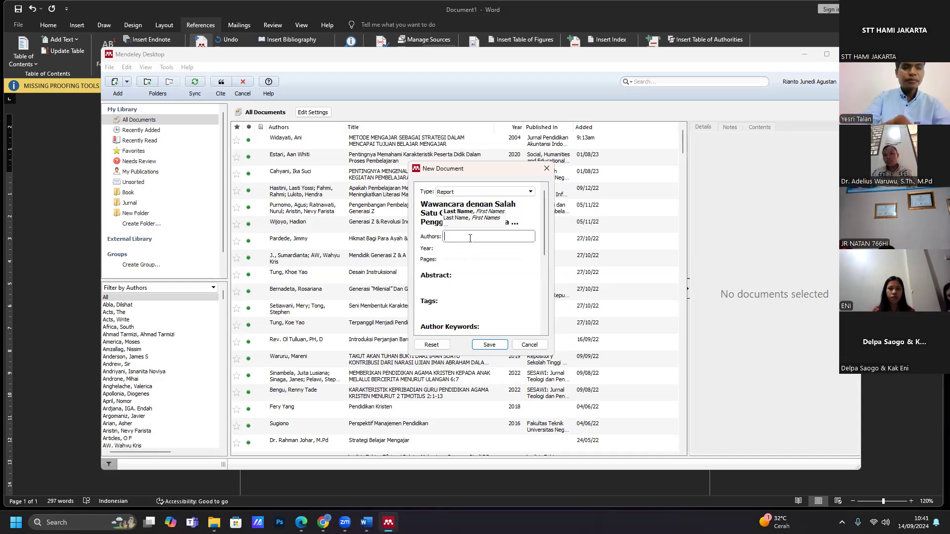
# - Enter the report's author name, year 2024 and pages 1
pyautogui.write('Yes')
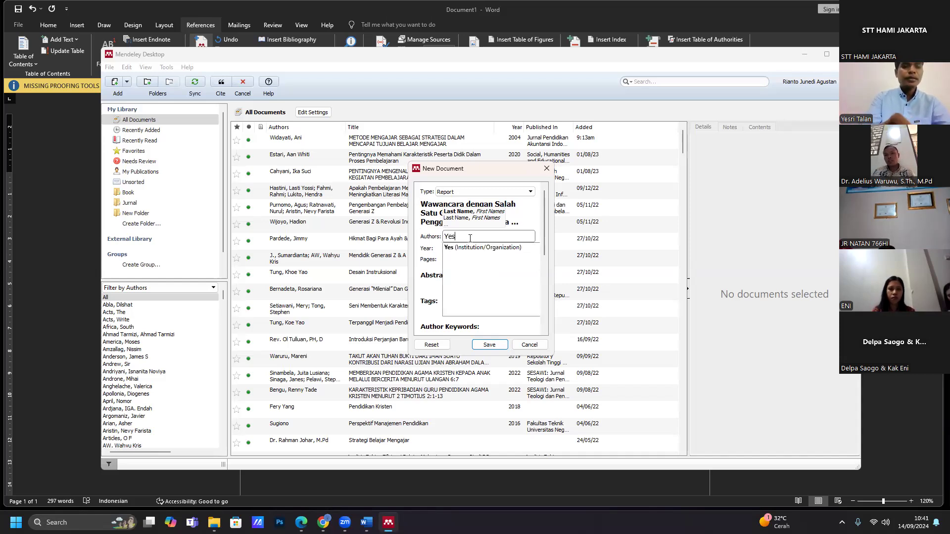
pyautogui.write('ri Talan')
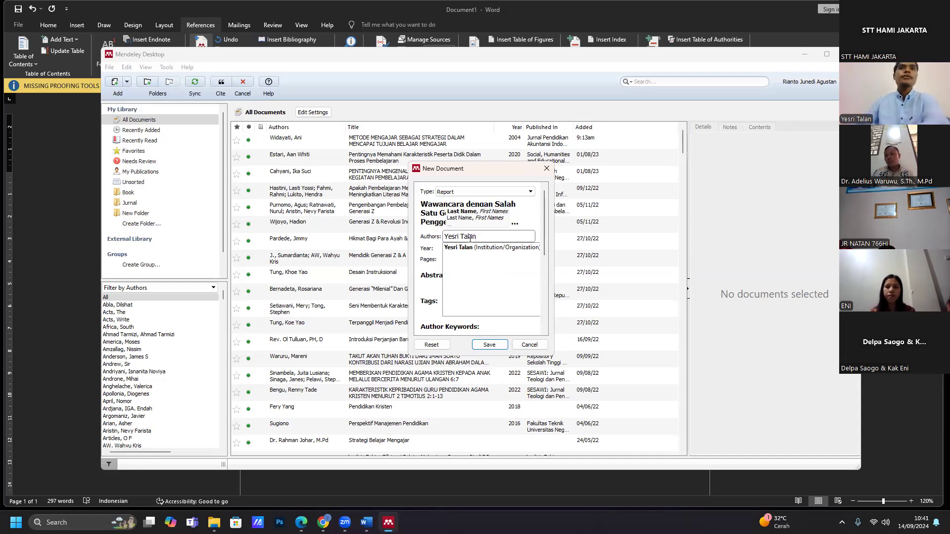
pyautogui.click(425, 252)
pyautogui.click(450, 252)
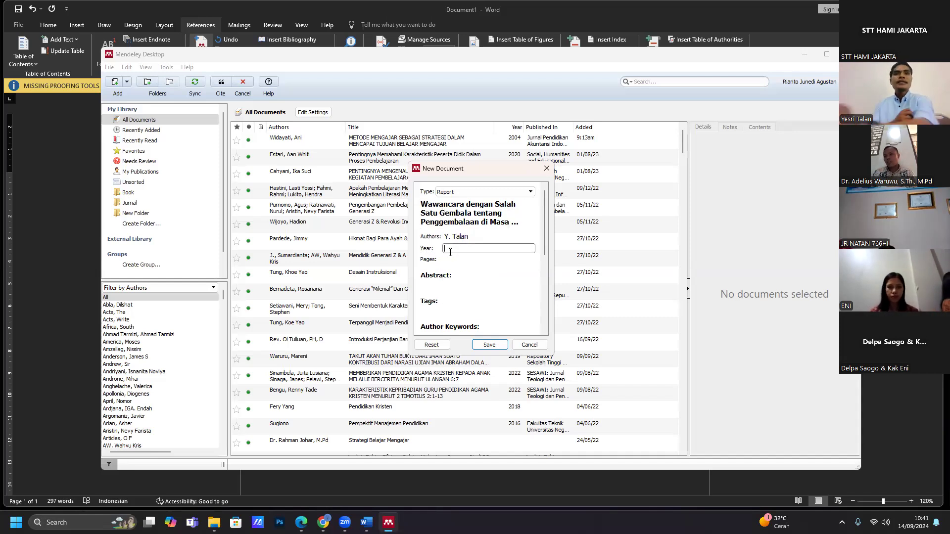
pyautogui.write('2024')
pyautogui.press('Tab')
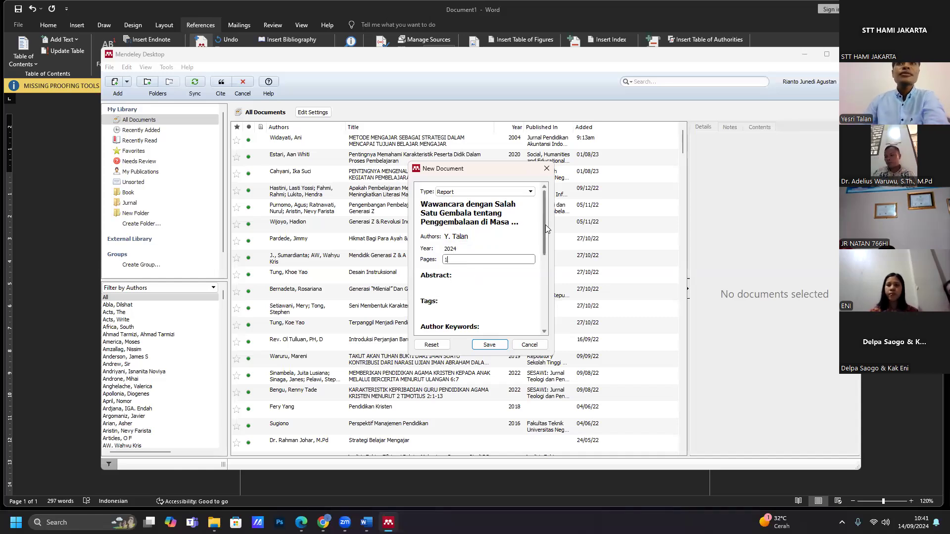
pyautogui.moveTo(545, 225); pyautogui.dragTo(549, 254)
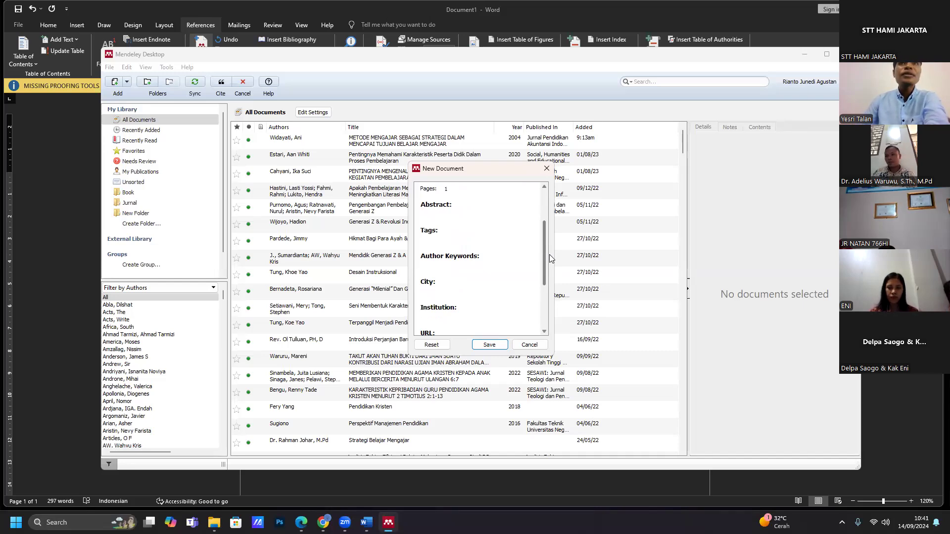
pyautogui.scroll(1, 549, 254)
pyautogui.click(427, 221)
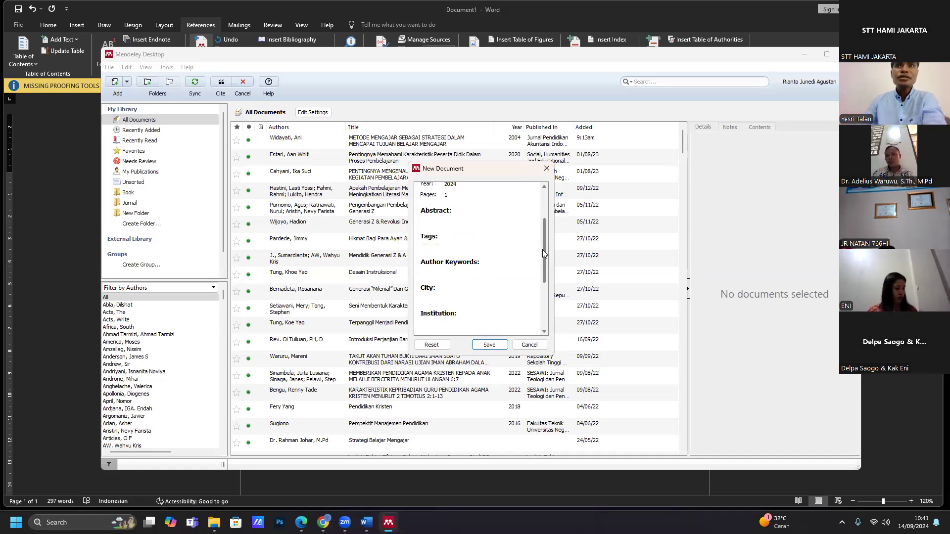
pyautogui.moveTo(544, 256); pyautogui.dragTo(543, 275)
# - Set the report's city to Surabaya and institution to Sekolah Tinggi Teologi Sabda Agung
pyautogui.click(436, 256)
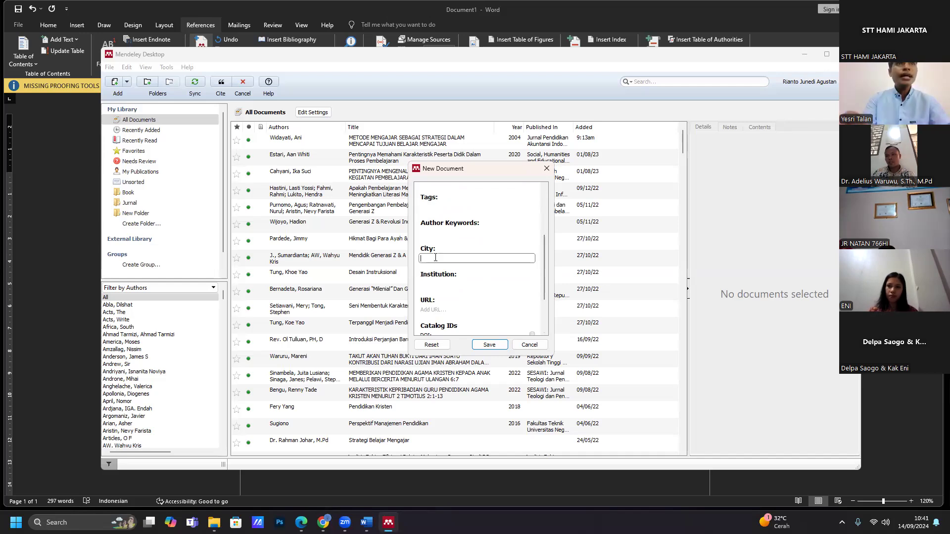
pyautogui.write('Surabaya')
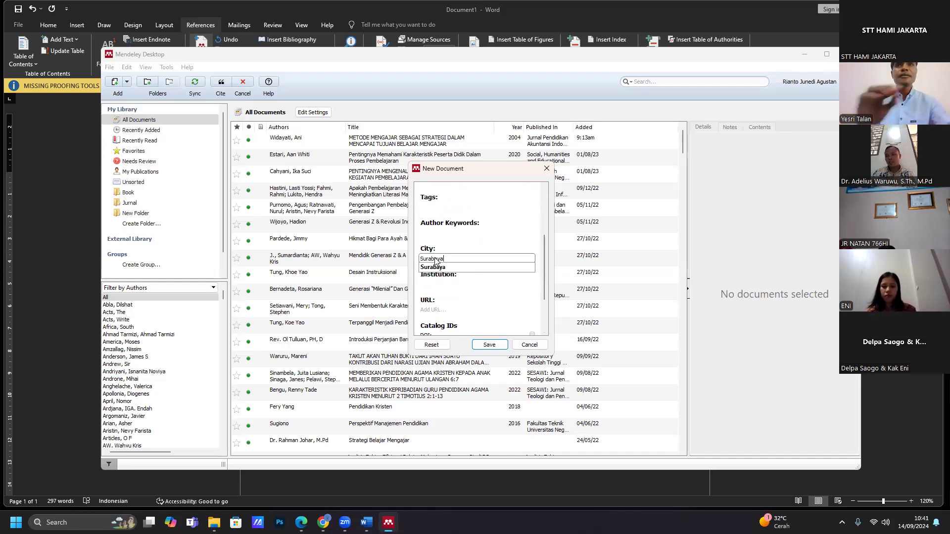
pyautogui.click(436, 283)
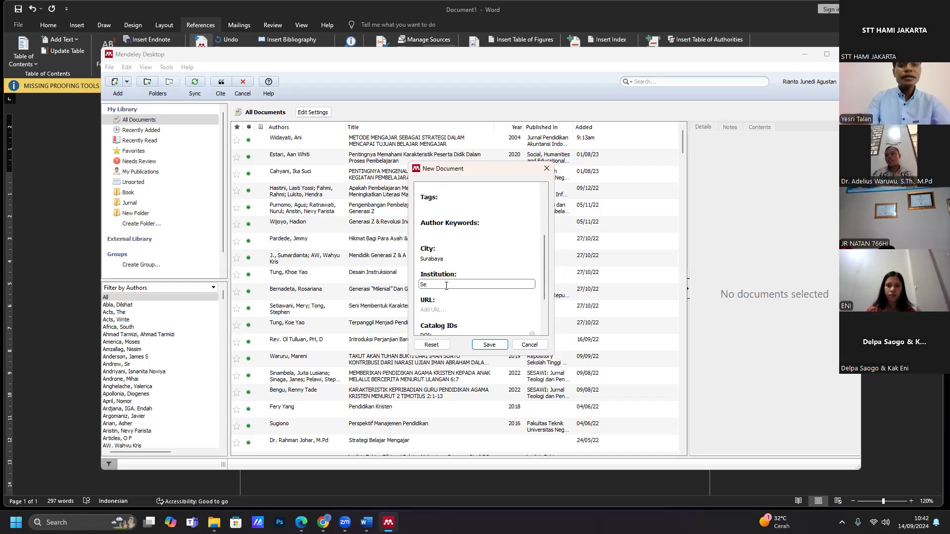
pyautogui.write('h Tinggi Teo')
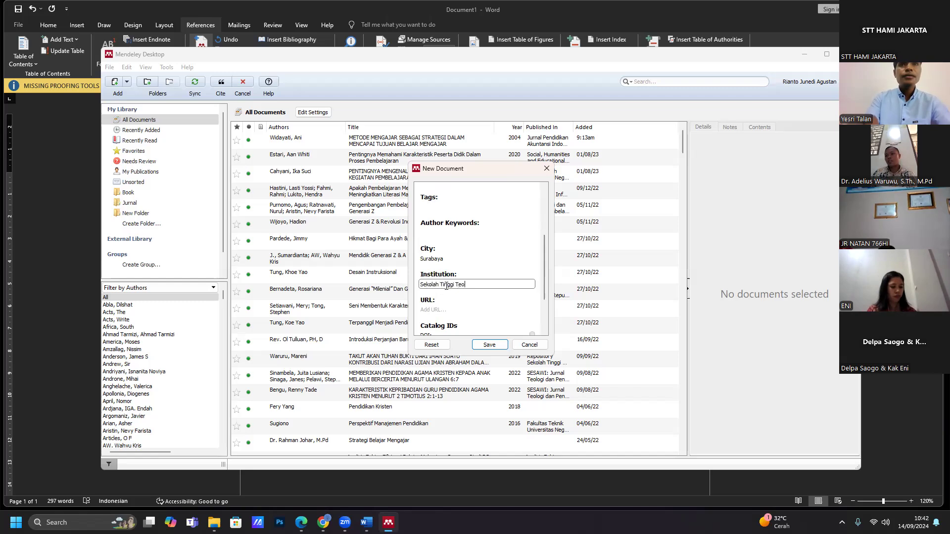
pyautogui.write('logi Sabda Agung')
pyautogui.click(470, 306)
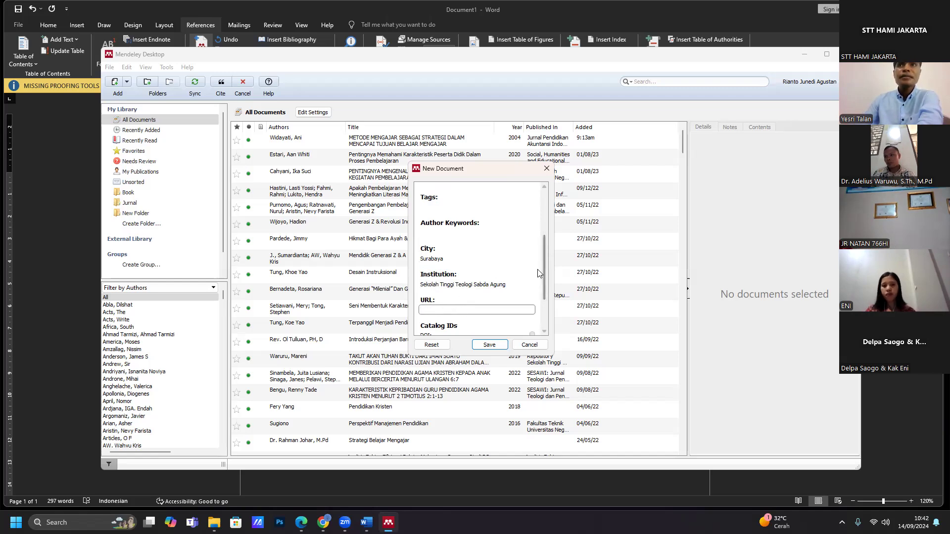
# - Review the completed report form and save the entry to the library
pyautogui.moveTo(544, 269); pyautogui.dragTo(544, 288)
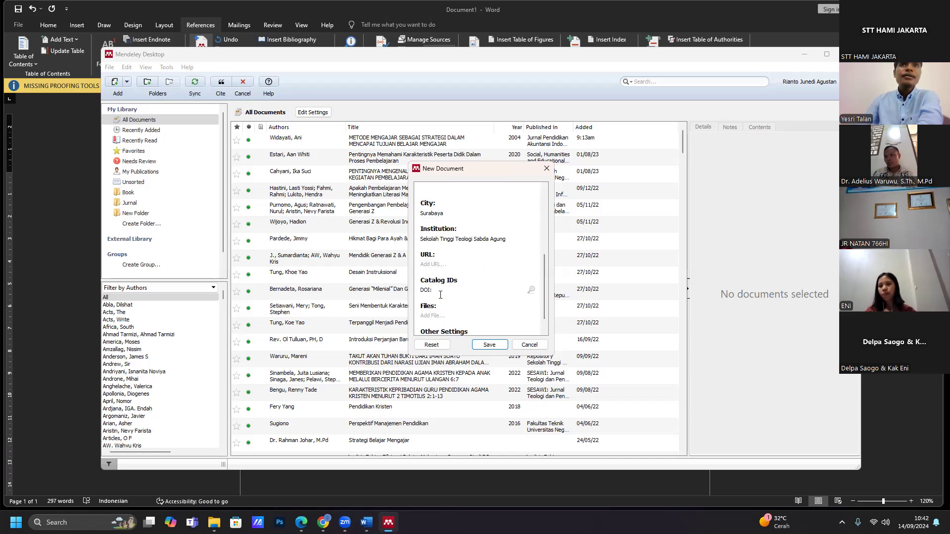
pyautogui.moveTo(544, 297); pyautogui.dragTo(542, 221)
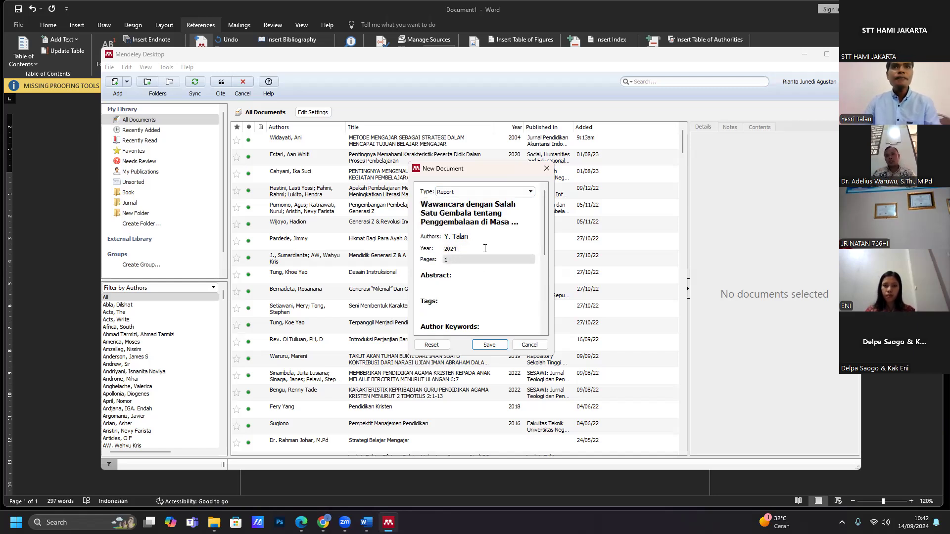
pyautogui.moveTo(543, 235); pyautogui.dragTo(542, 280)
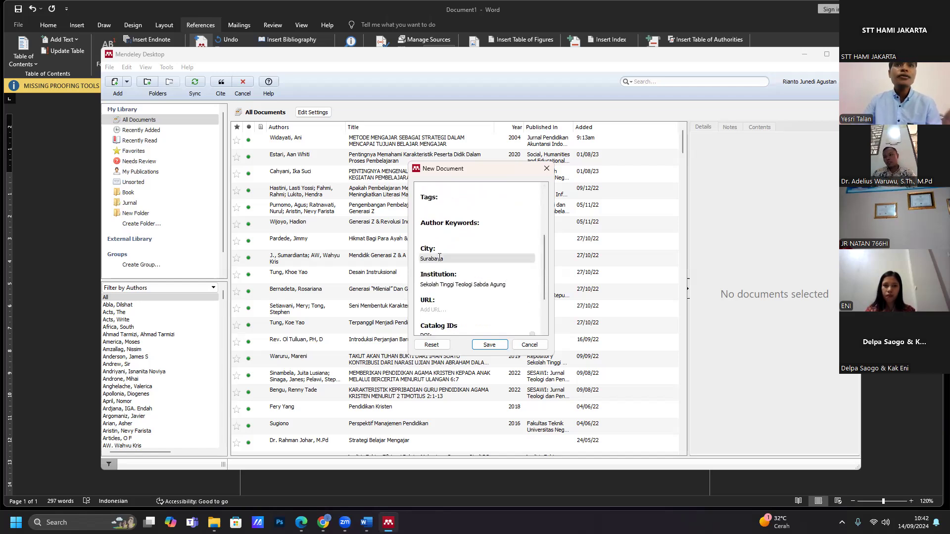
pyautogui.moveTo(543, 267); pyautogui.dragTo(543, 282)
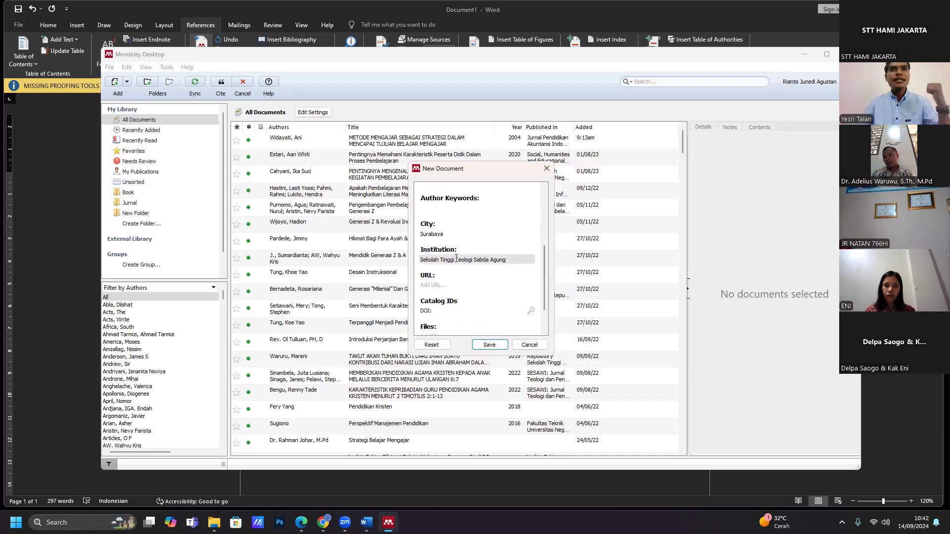
pyautogui.click(479, 345)
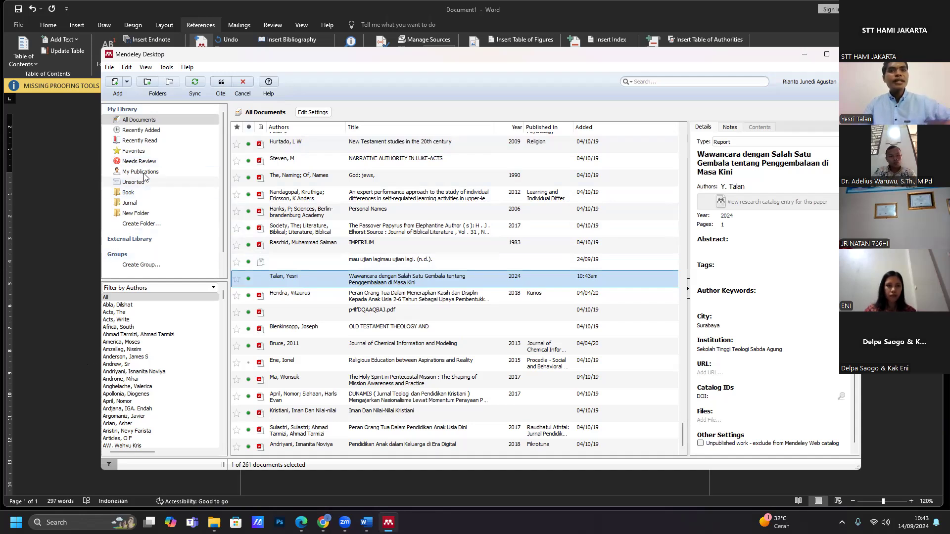
# - Cite the new interview report into the Word document, then switch away from Mendeley
pyautogui.click(219, 84)
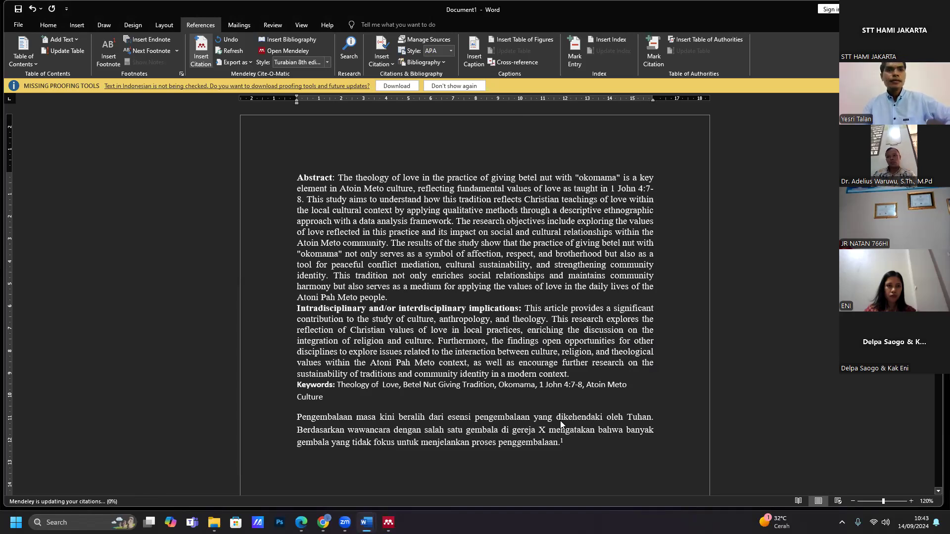
pyautogui.scroll(-3, 519, 411)
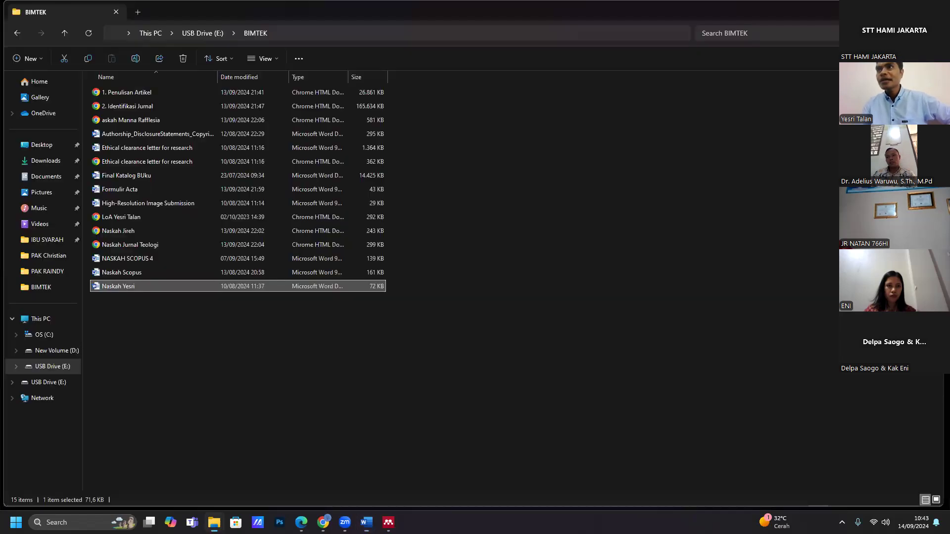
pyautogui.hotkey('alt', 'Tab')
# - Return to Document1 in Word and scroll to the paragraph with footnote 1
pyautogui.click(366, 522)
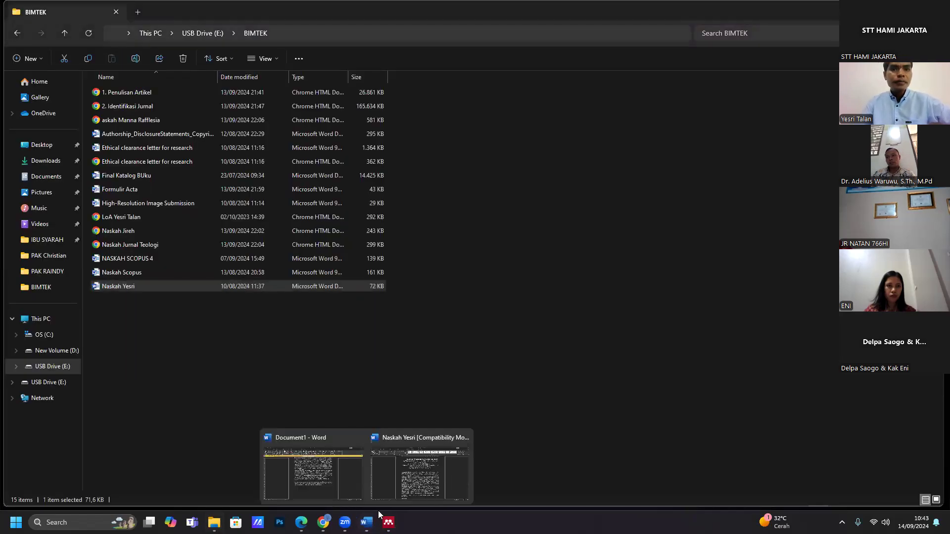
pyautogui.click(418, 489)
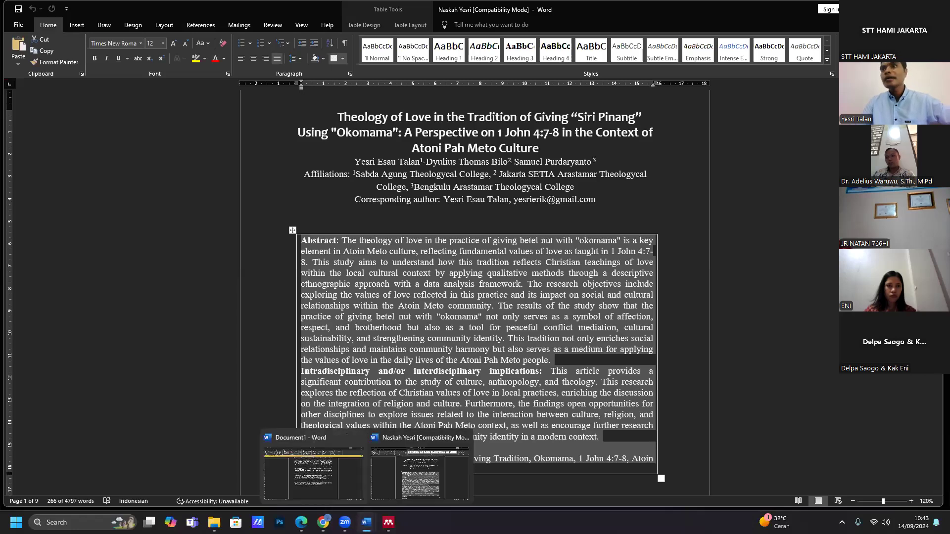
pyautogui.click(296, 475)
pyautogui.scroll(-4, 939, 428)
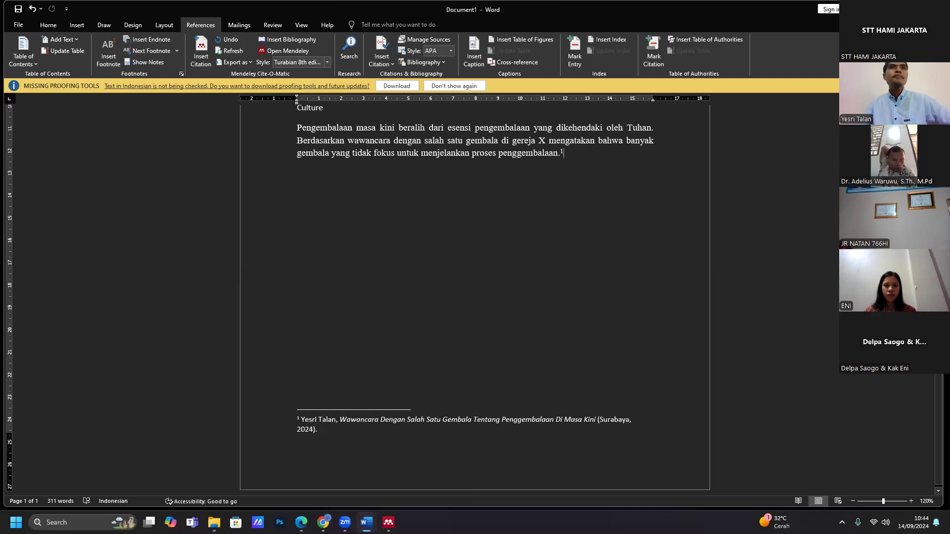
pyautogui.scroll(5, 474, 297)
pyautogui.scroll(3, 474, 296)
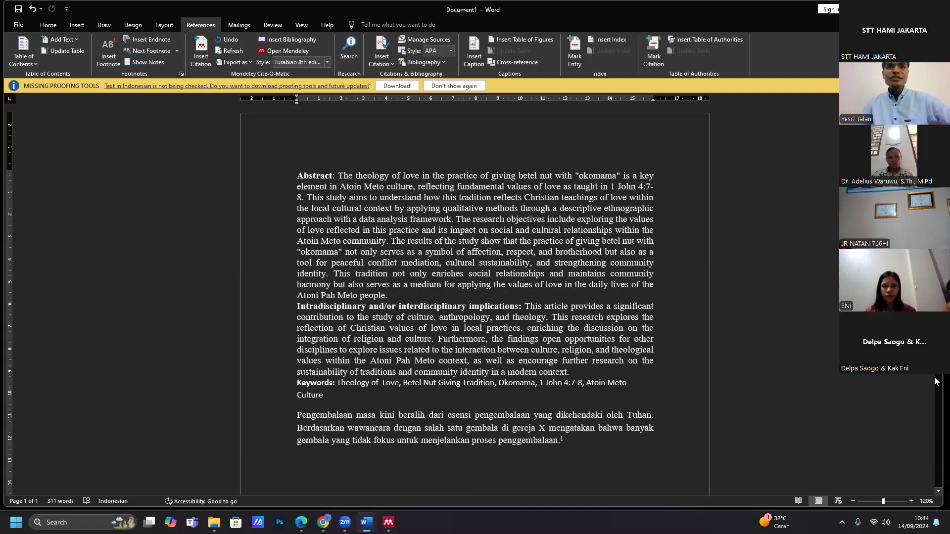
pyautogui.scroll(-8, 629, 131)
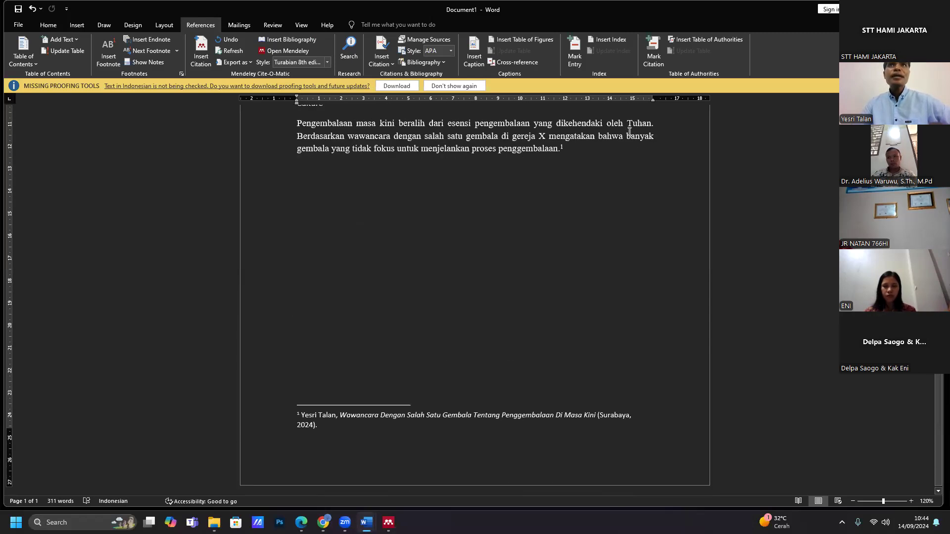
pyautogui.scroll(6, 629, 131)
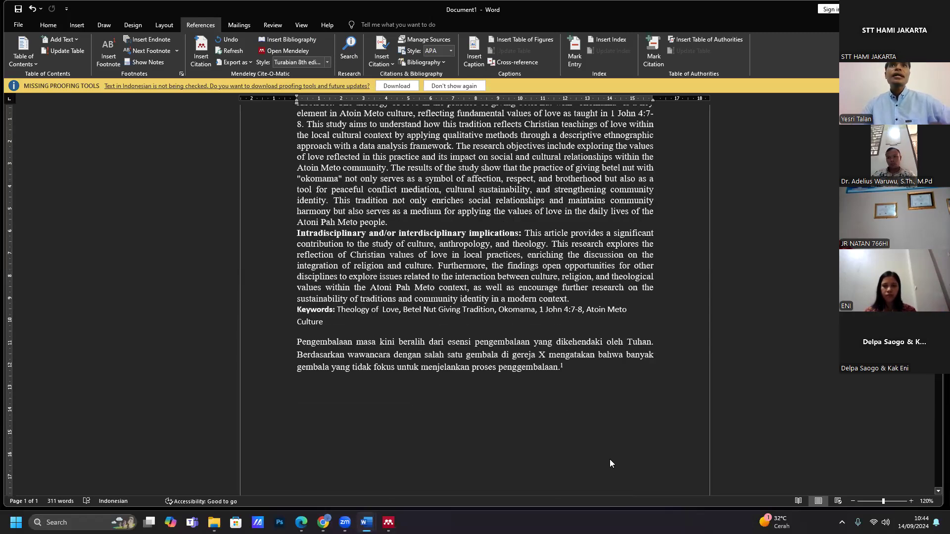
pyautogui.scroll(2, 609, 463)
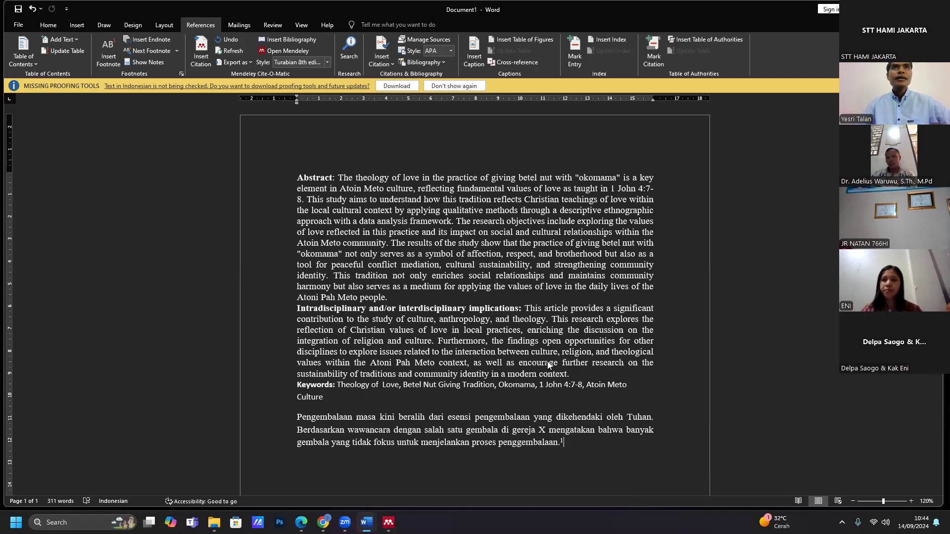
pyautogui.click(451, 50)
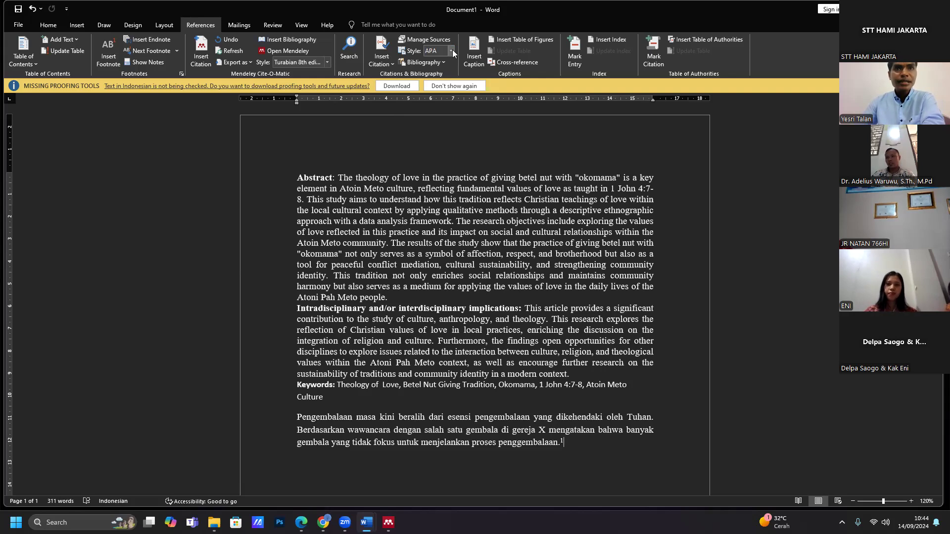
# - Replace APA with Turabian in the References citation style box
pyautogui.click(453, 49)
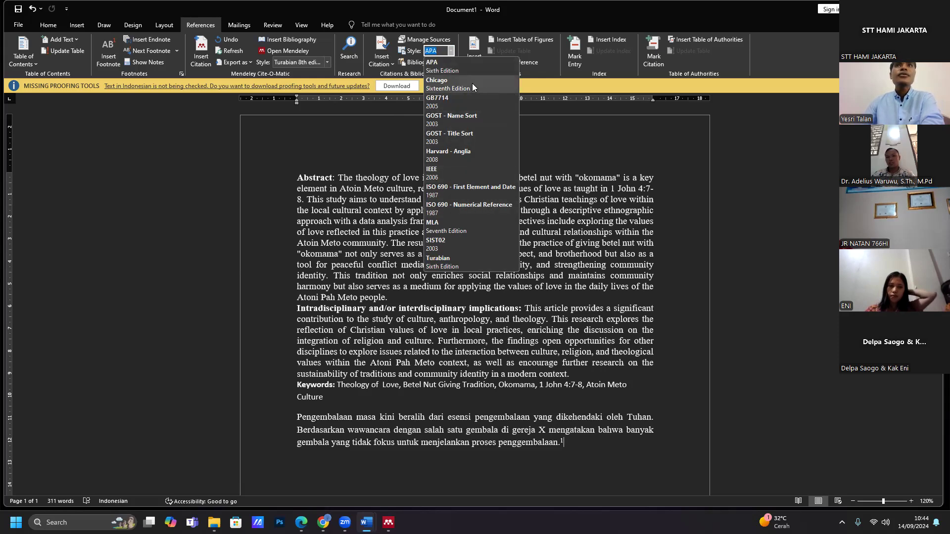
pyautogui.click(438, 52)
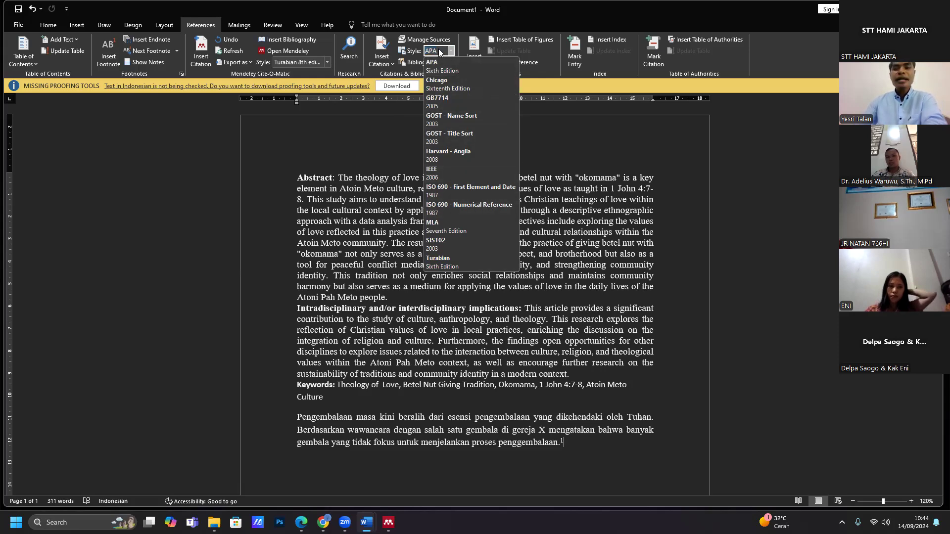
pyautogui.press('BackSpace')
pyautogui.press('BackSpace')
pyautogui.press('BackSpace')
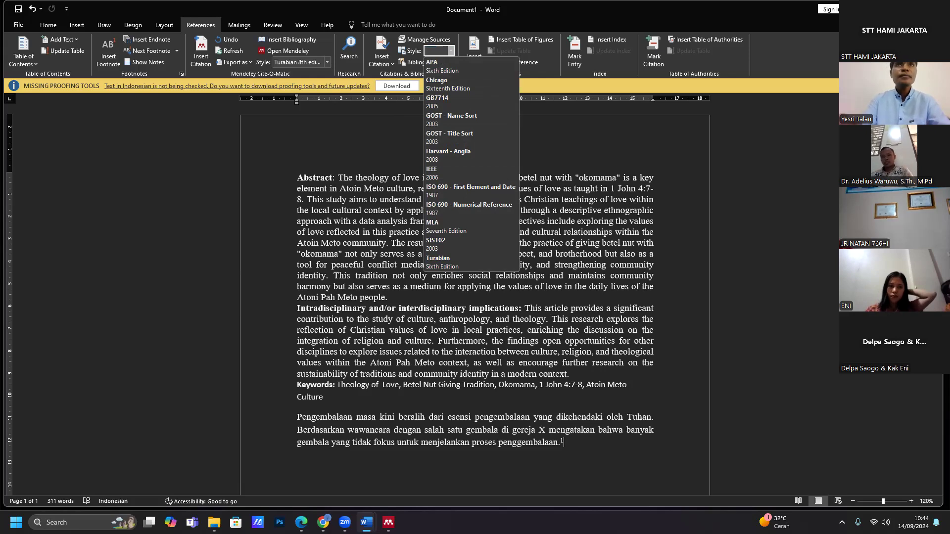
pyautogui.press('Up')
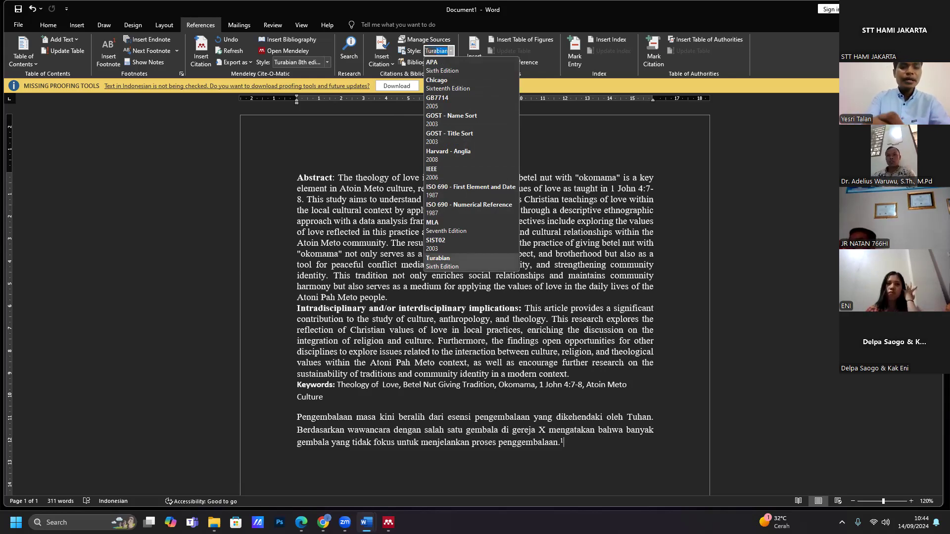
pyautogui.press('Right')
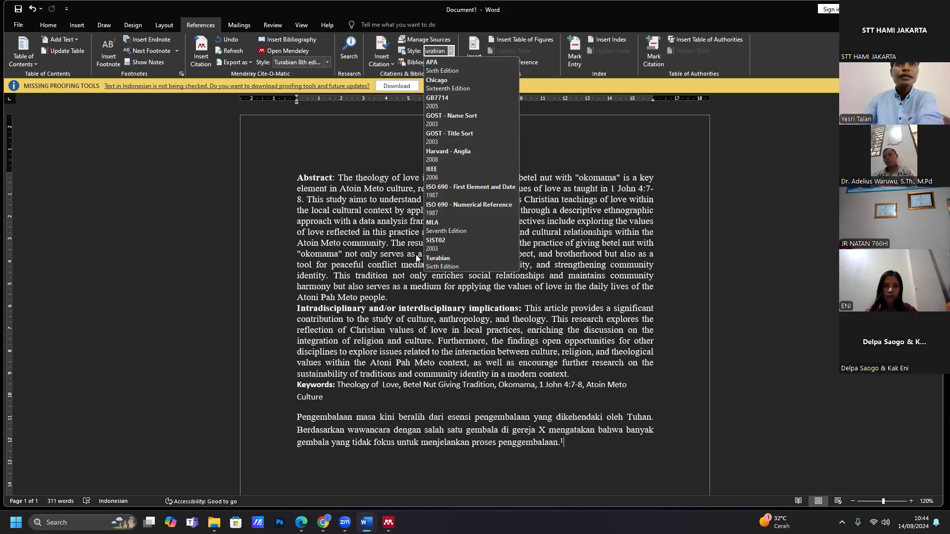
pyautogui.click(443, 259)
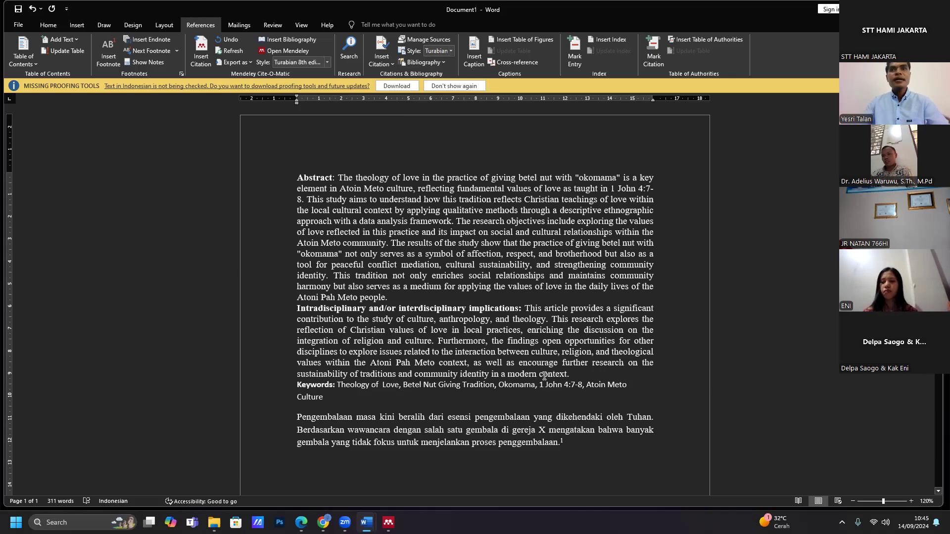
# - Place the cursor after 'beralih' in the Indonesian paragraph and insert a Mendeley citation
pyautogui.moveTo(525, 307); pyautogui.dragTo(563, 372)
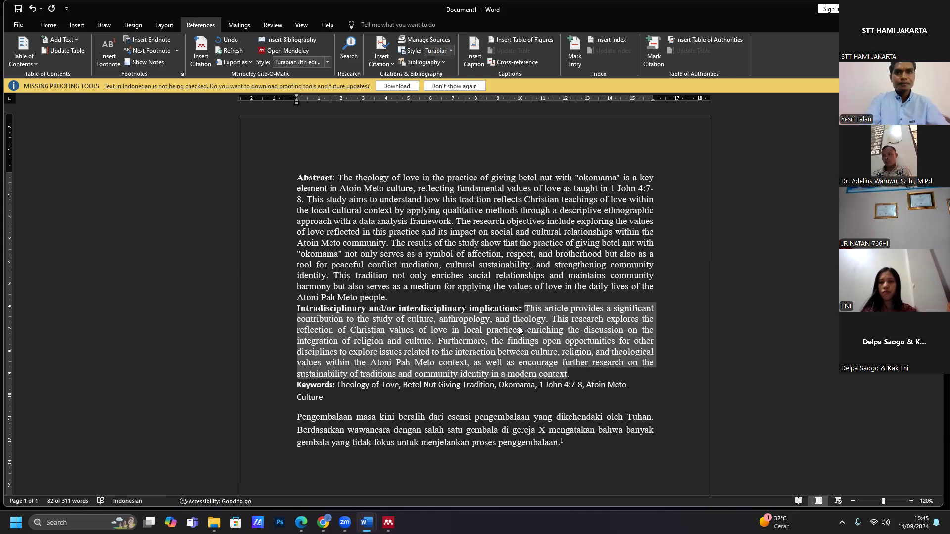
pyautogui.click(513, 351)
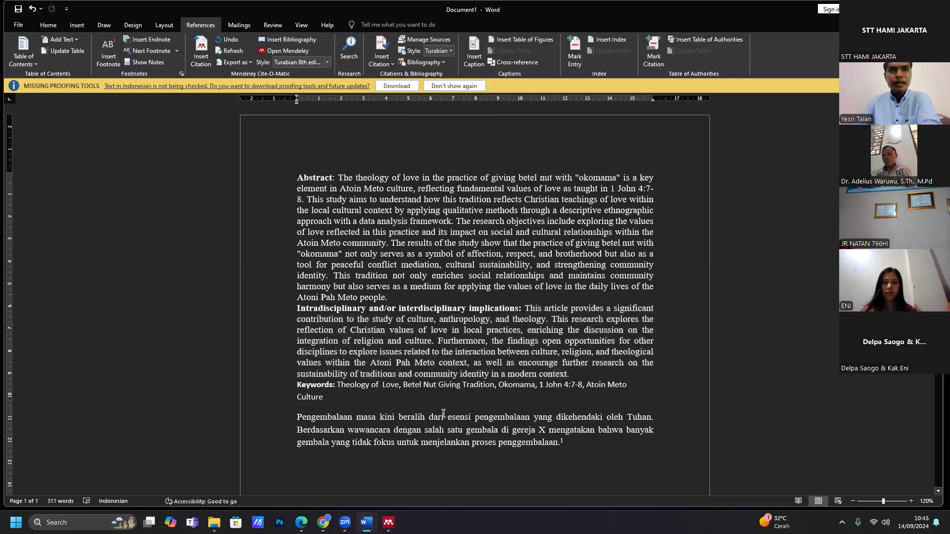
pyautogui.click(427, 421)
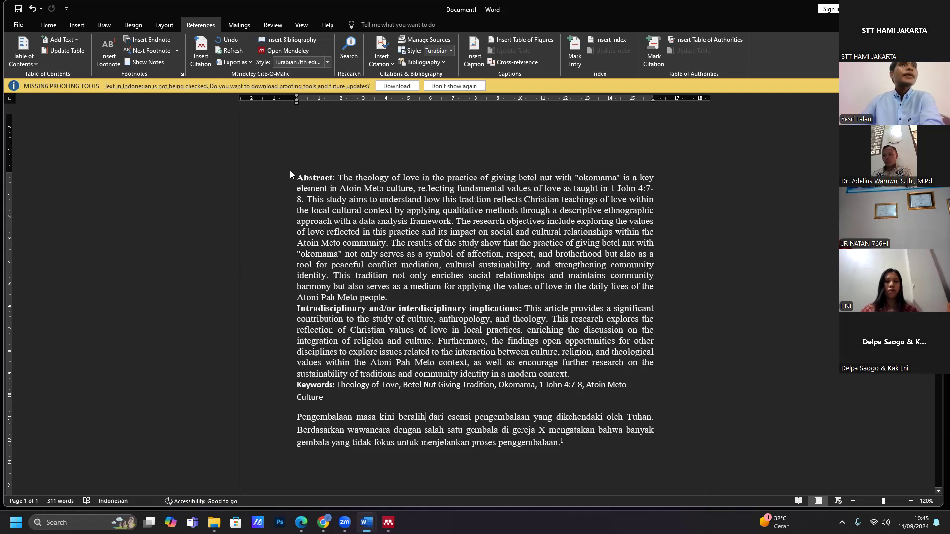
pyautogui.click(200, 52)
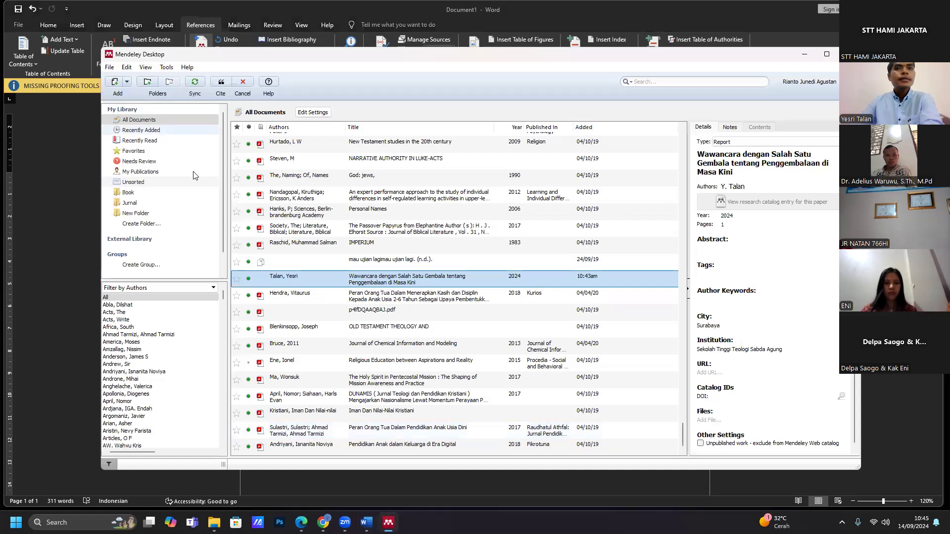
# - Start another manually entered reference in Mendeley and show its document type list
pyautogui.click(127, 82)
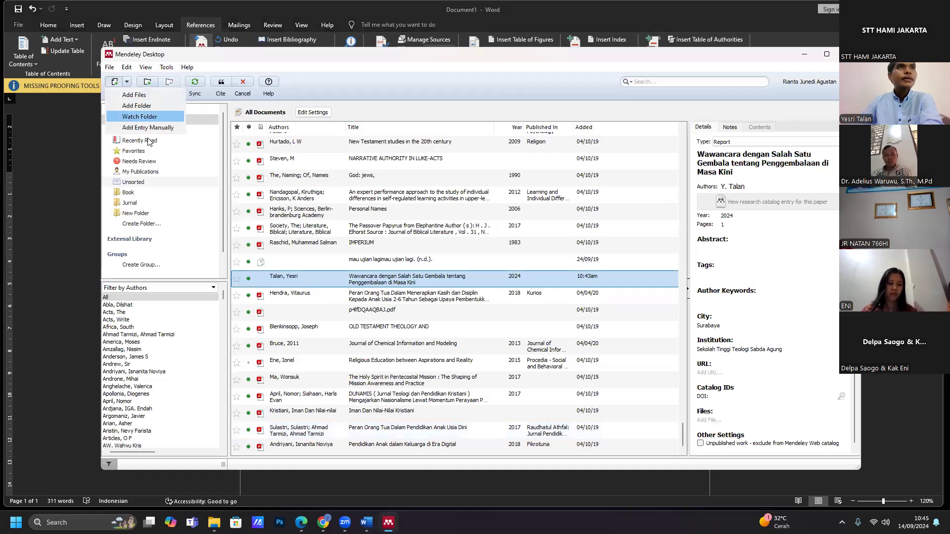
pyautogui.click(146, 127)
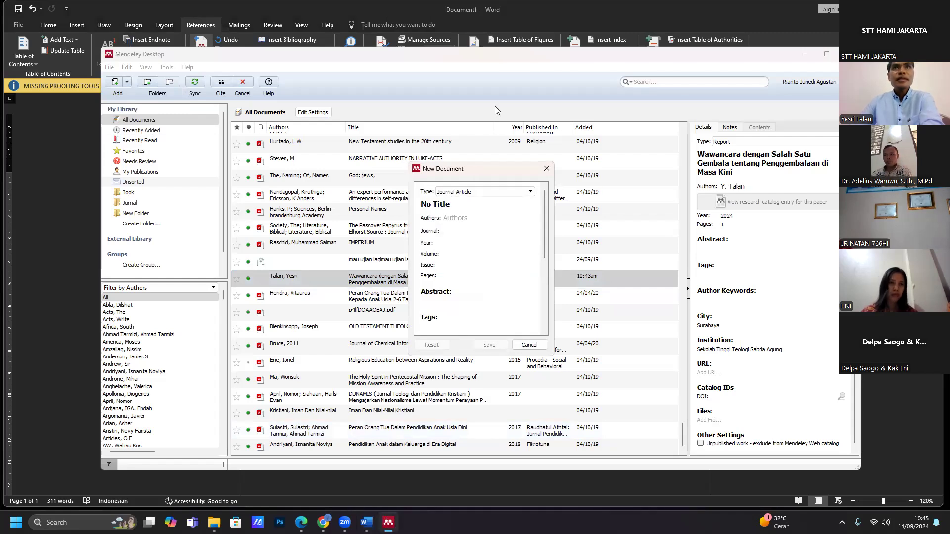
pyautogui.click(528, 193)
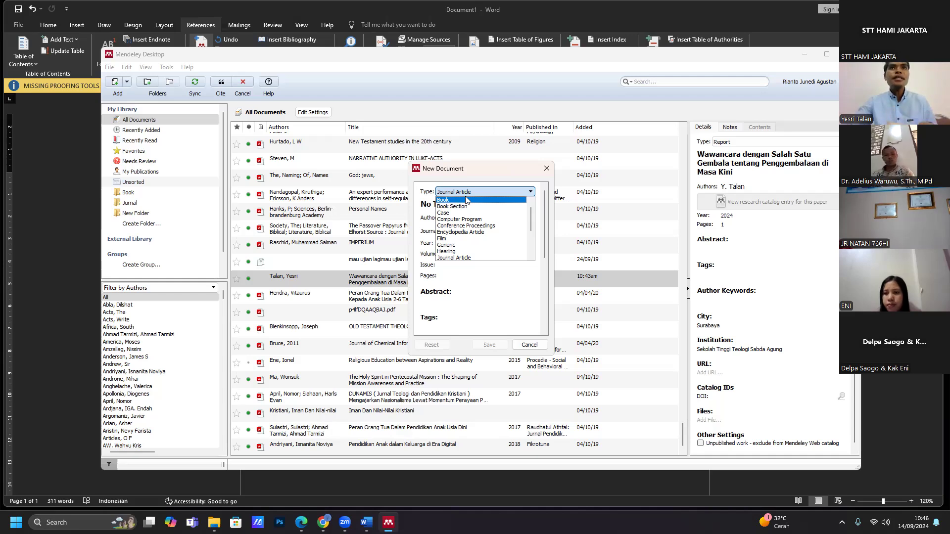
# - Make the new entry a Book titled 'Pengikut Kristus'
pyautogui.click(465, 200)
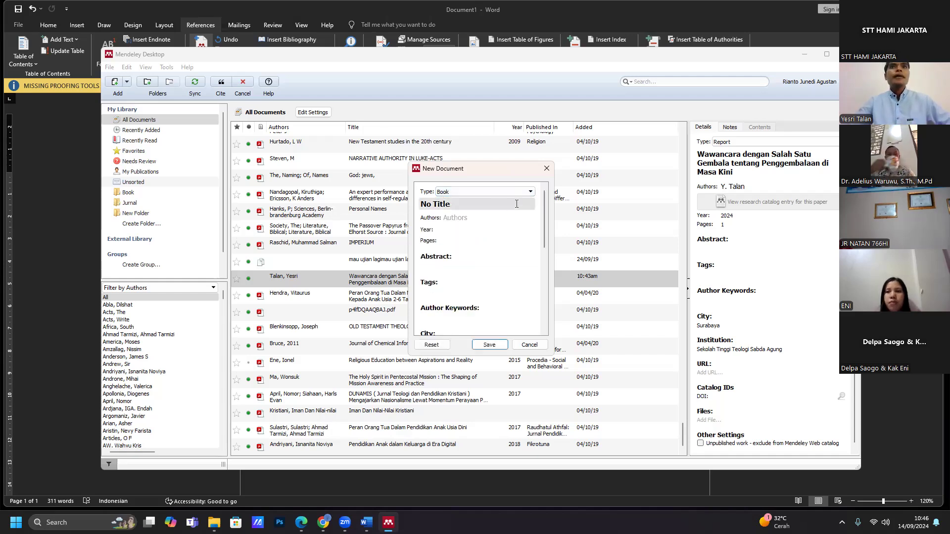
pyautogui.click(527, 192)
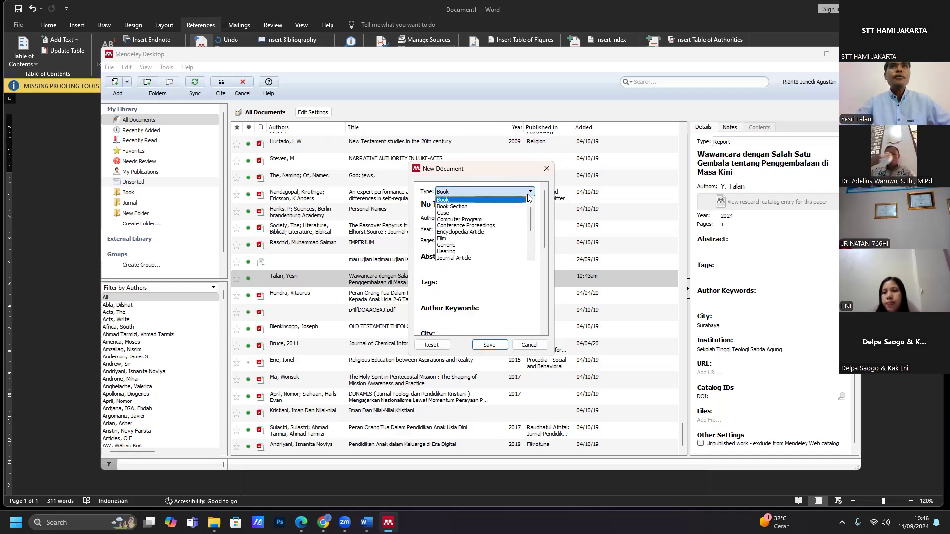
pyautogui.click(460, 199)
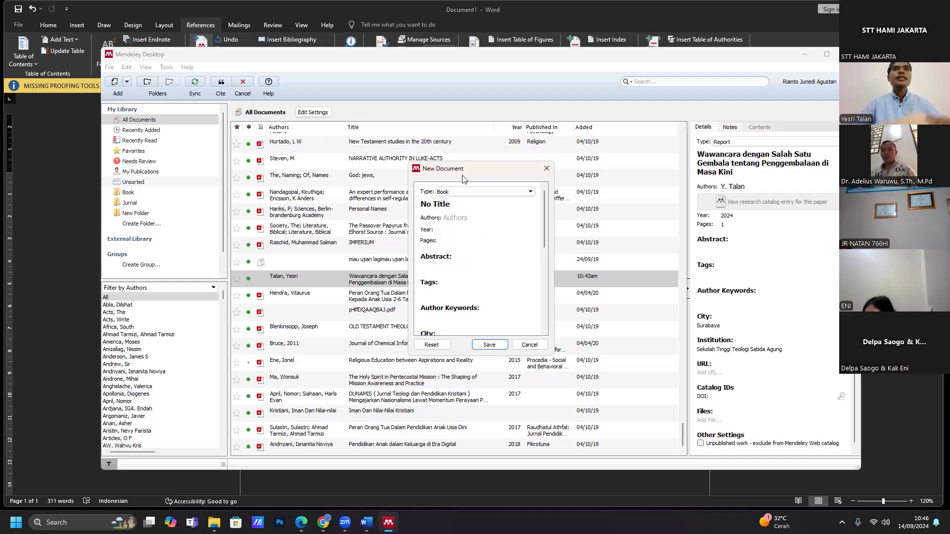
pyautogui.click(455, 206)
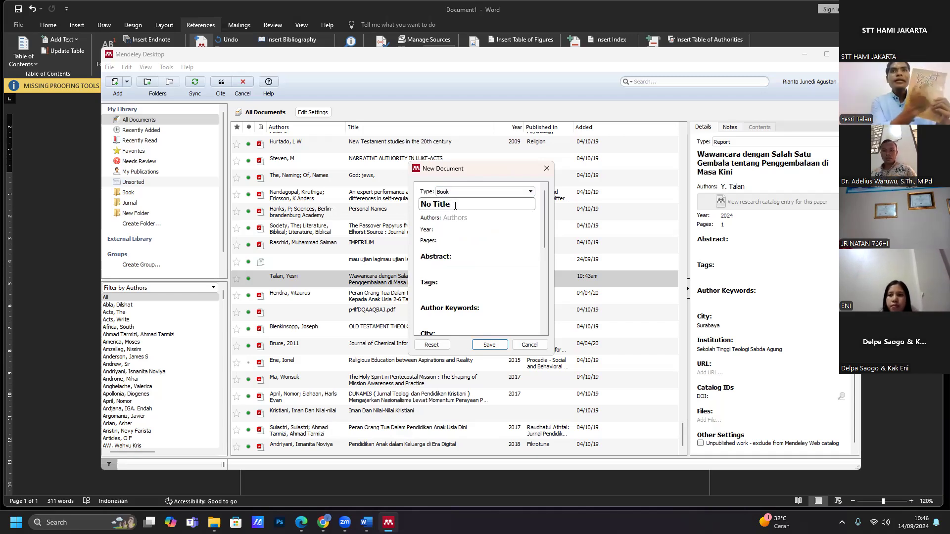
pyautogui.press('BackSpace')
pyautogui.press('BackSpace')
pyautogui.press('BackSpace')
pyautogui.press('BackSpace')
pyautogui.press('BackSpace')
pyautogui.press('BackSpace')
pyautogui.press('BackSpace')
pyautogui.press('BackSpace')
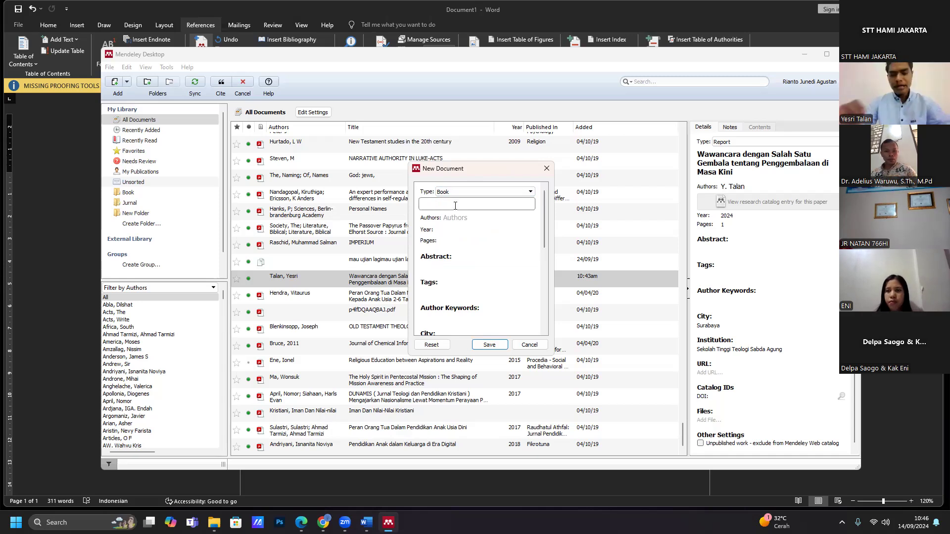
pyautogui.write('PE')
pyautogui.press('BackSpace')
pyautogui.write('engikut Kristus')
pyautogui.click(452, 218)
# - Enter the book's author names in the Authors field
pyautogui.click(452, 218)
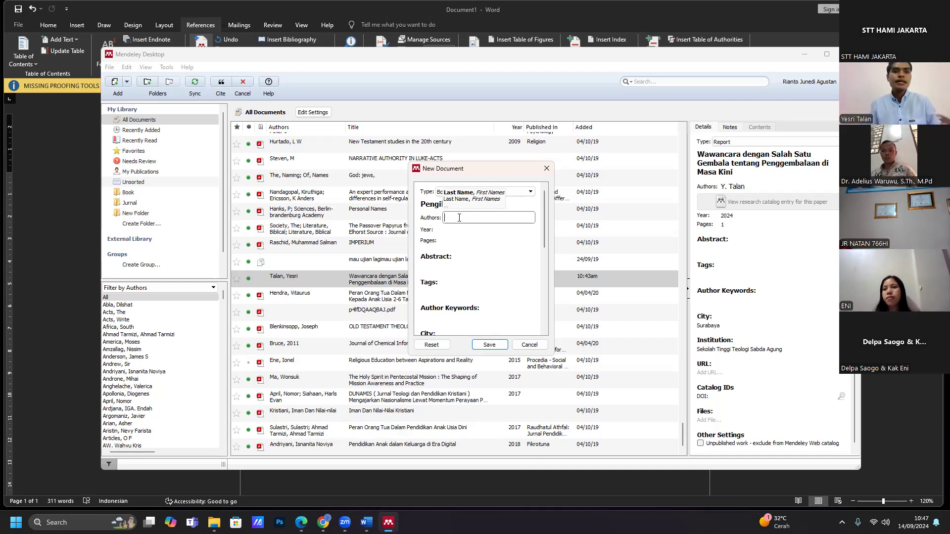
pyautogui.write('Yesri Esau Talan')
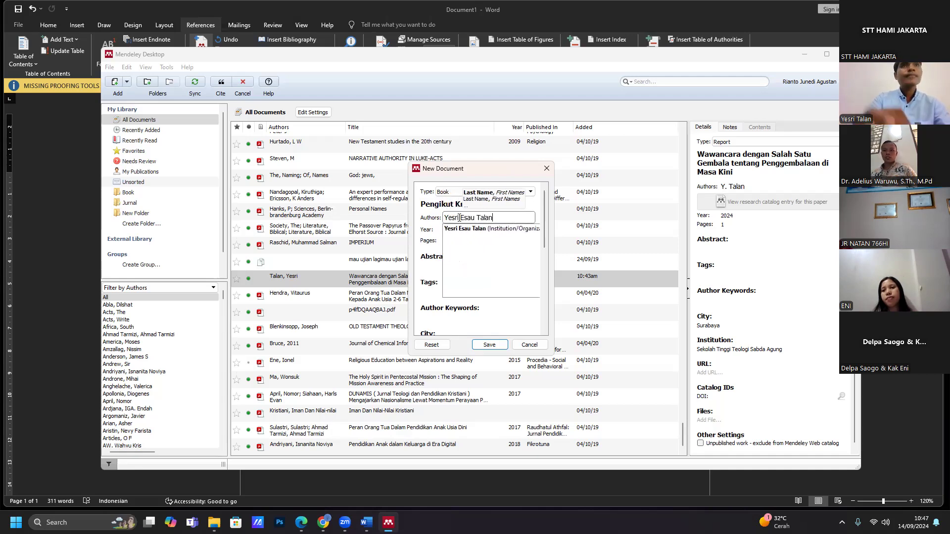
pyautogui.write(', ')
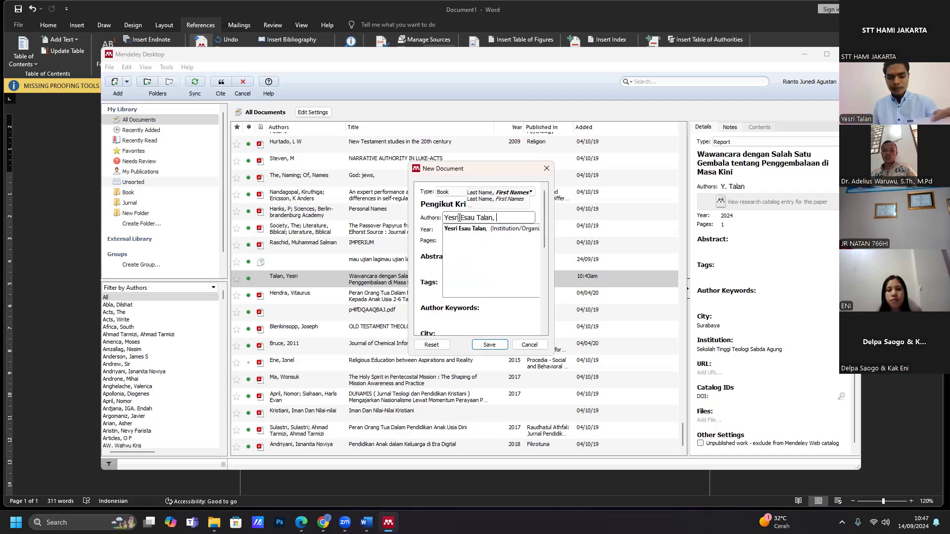
pyautogui.write('Remegis')
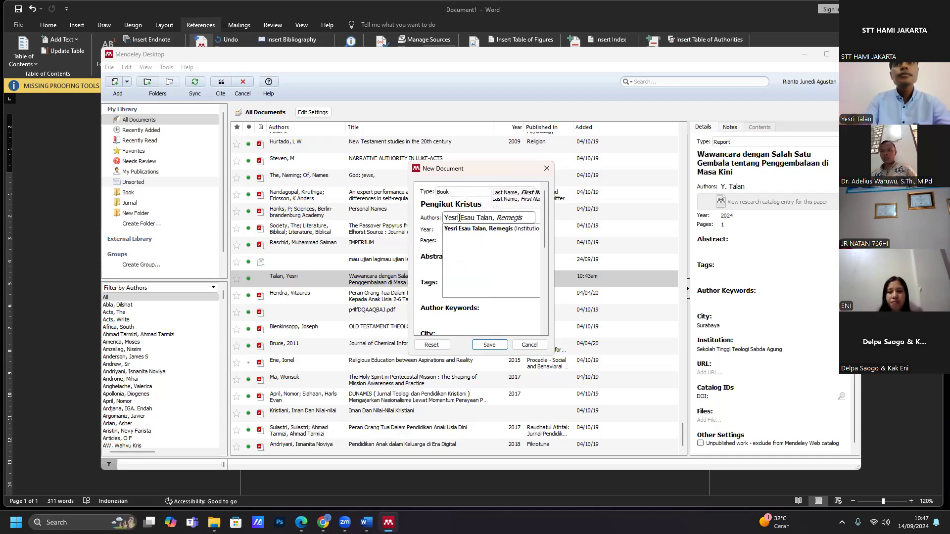
pyautogui.write('es')
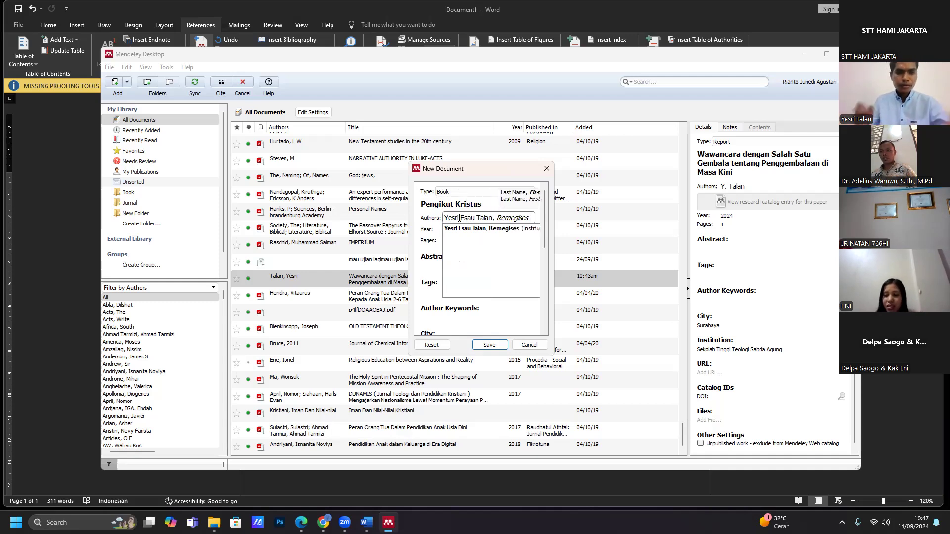
pyautogui.write('Yohanes')
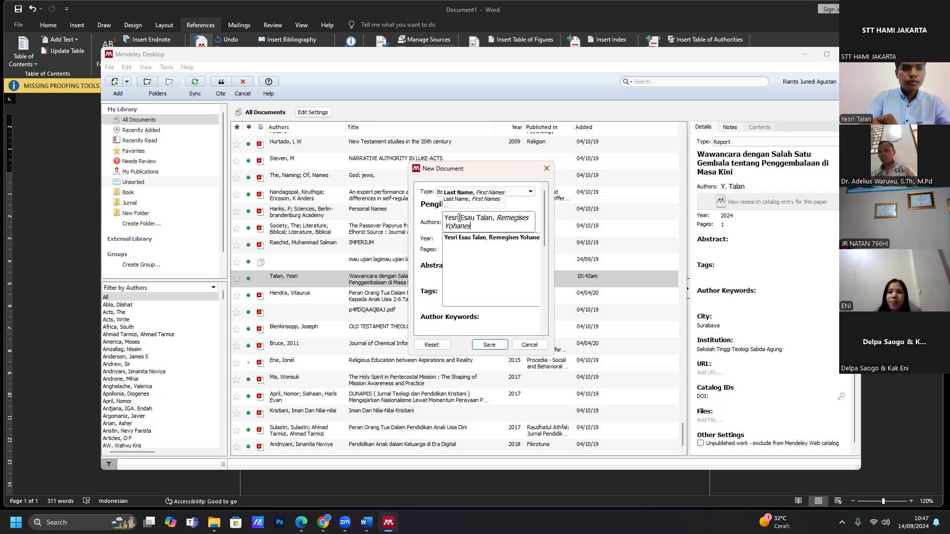
pyautogui.write(' Pandie')
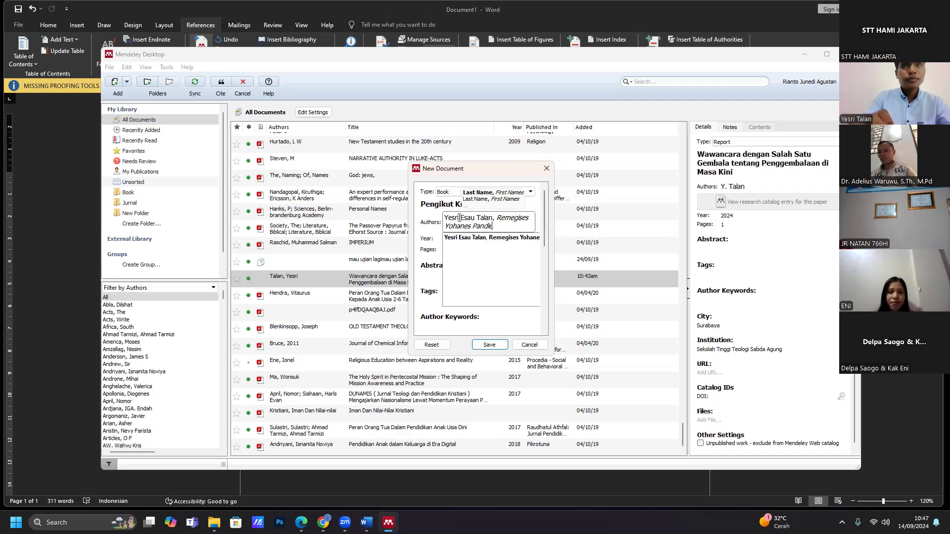
pyautogui.click(431, 248)
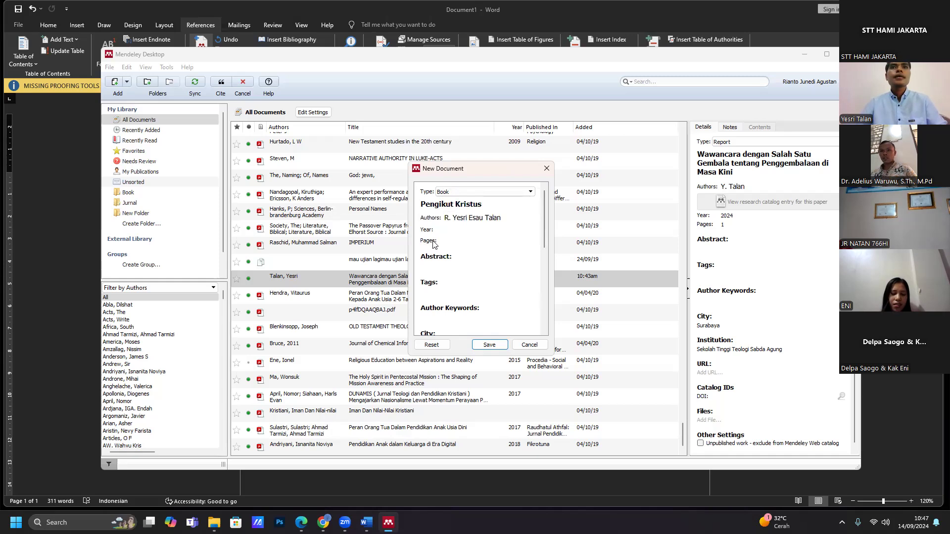
# - Enter 2023 as the book's year and 2-10 as its page range
pyautogui.click(459, 230)
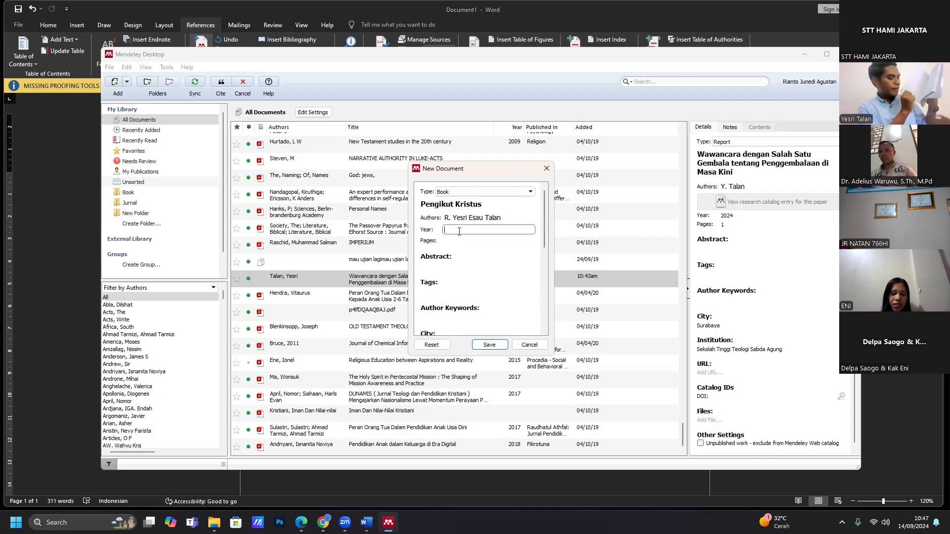
pyautogui.click(459, 231)
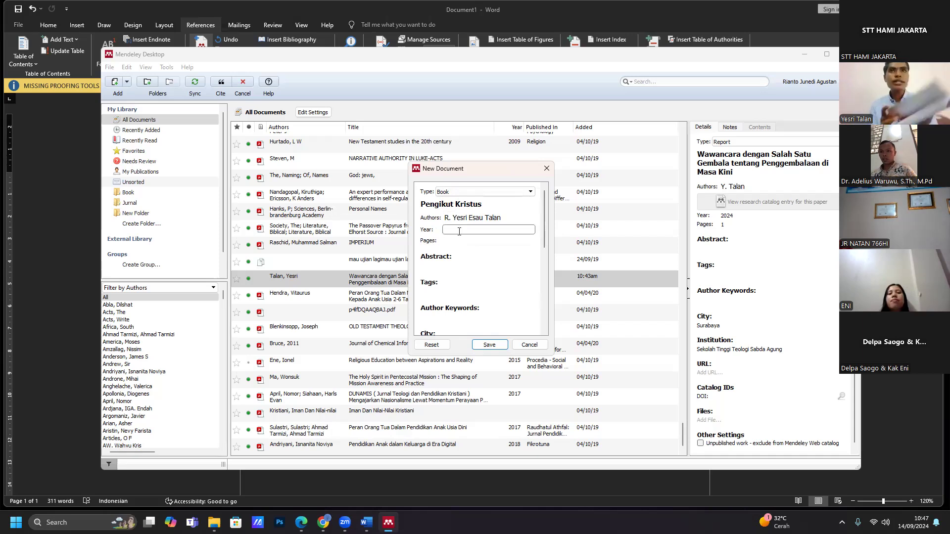
pyautogui.write('2023')
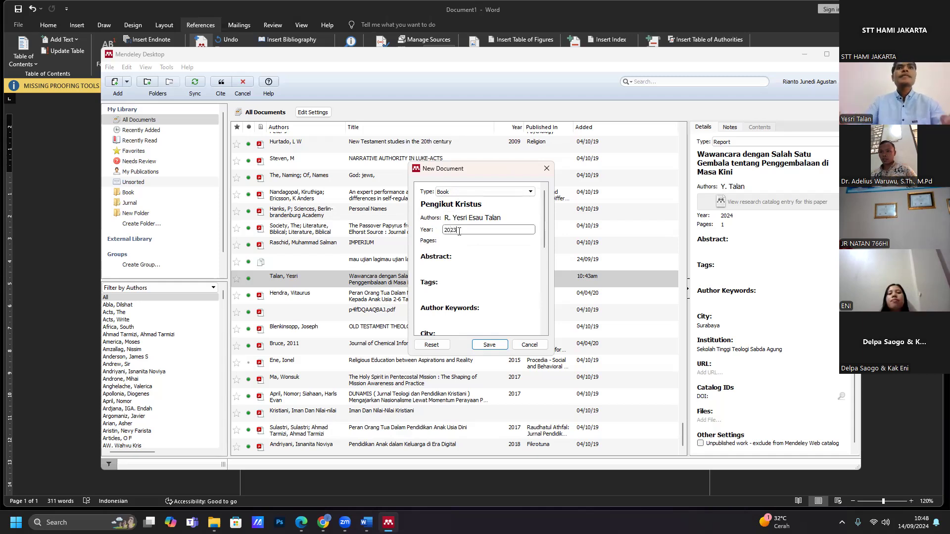
pyautogui.click(450, 241)
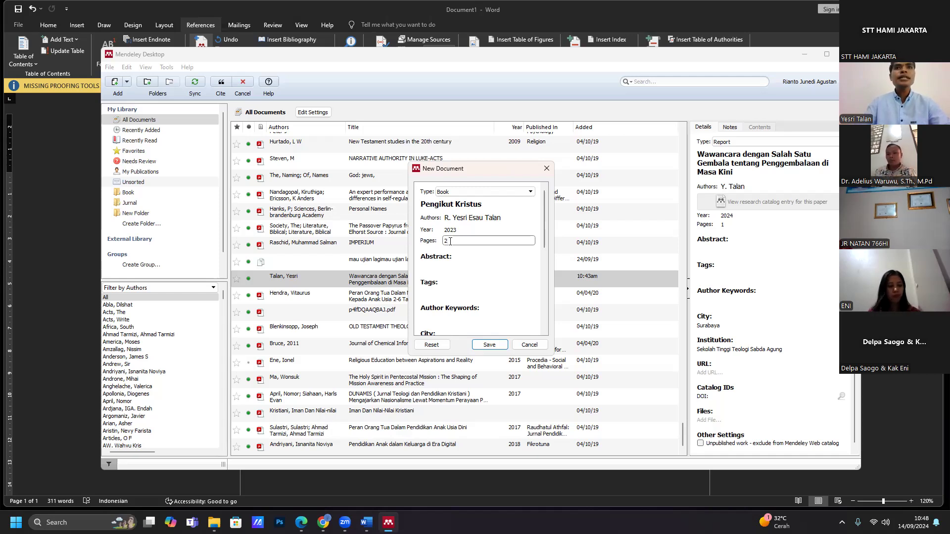
pyautogui.write('-10')
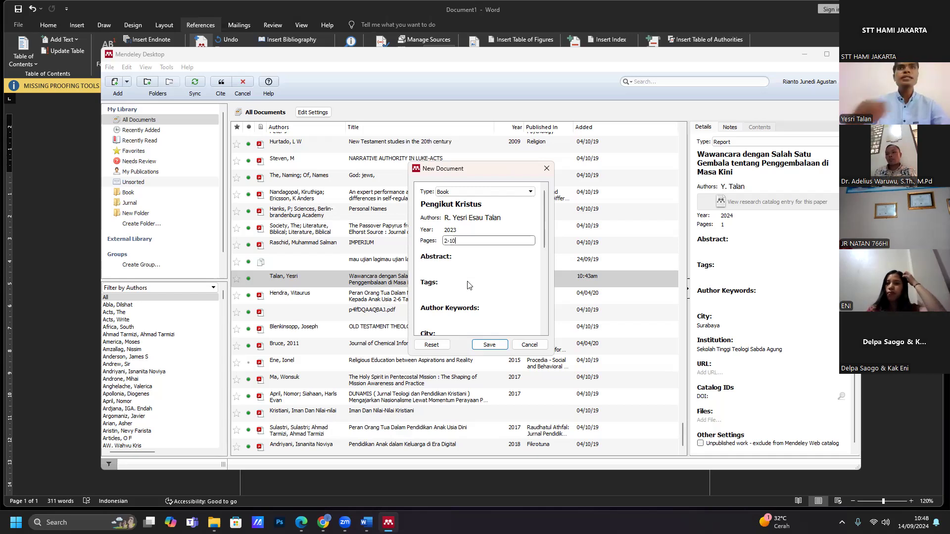
# - Fill in Jakarta as the publication city further down the form
pyautogui.moveTo(546, 222); pyautogui.dragTo(546, 244)
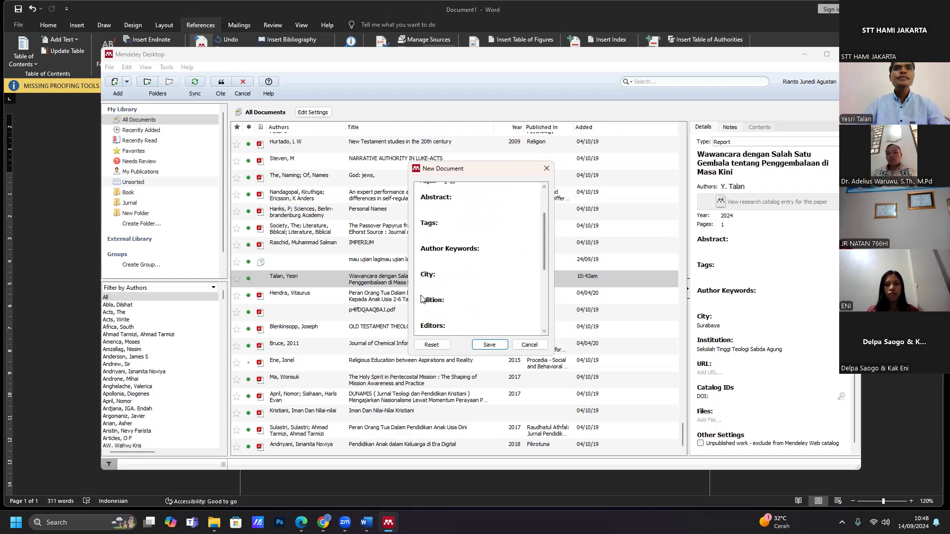
pyautogui.click(445, 283)
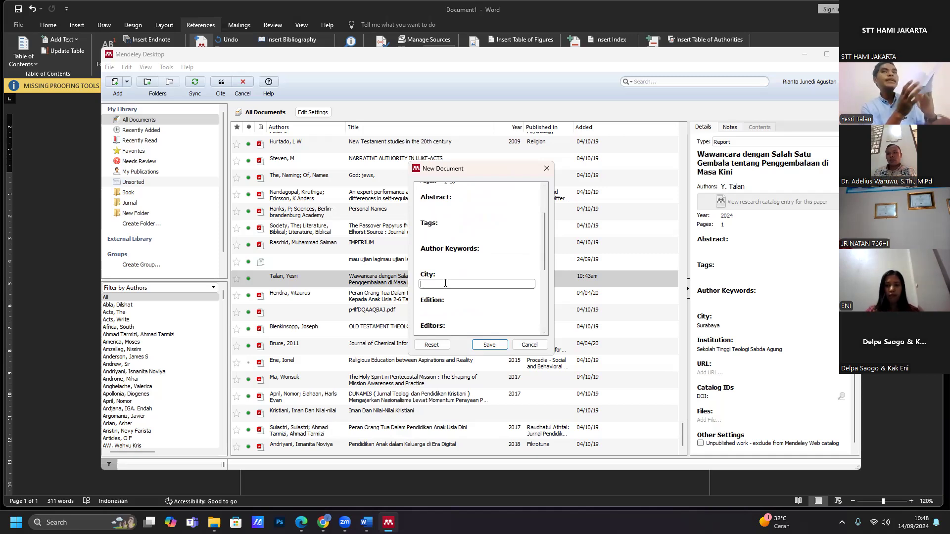
pyautogui.write('Jak')
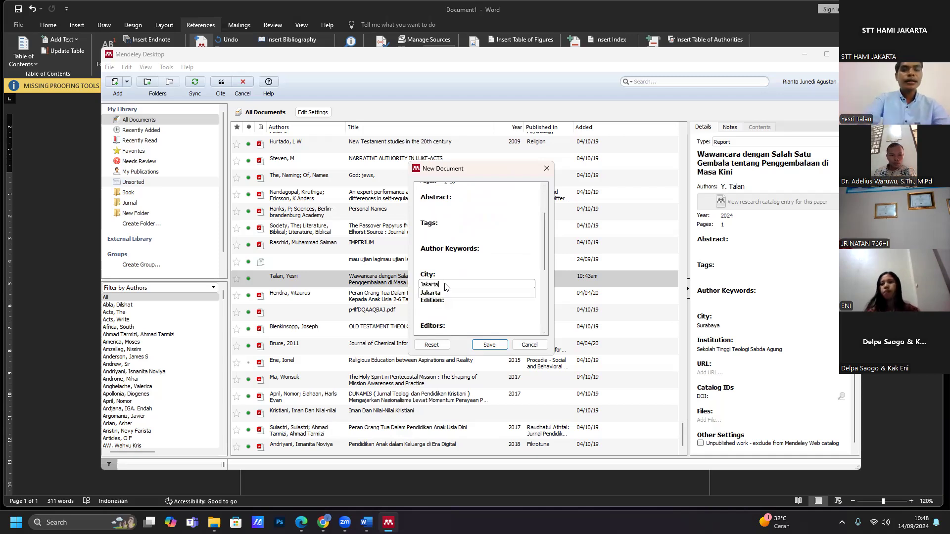
pyautogui.write('arta')
pyautogui.click(436, 318)
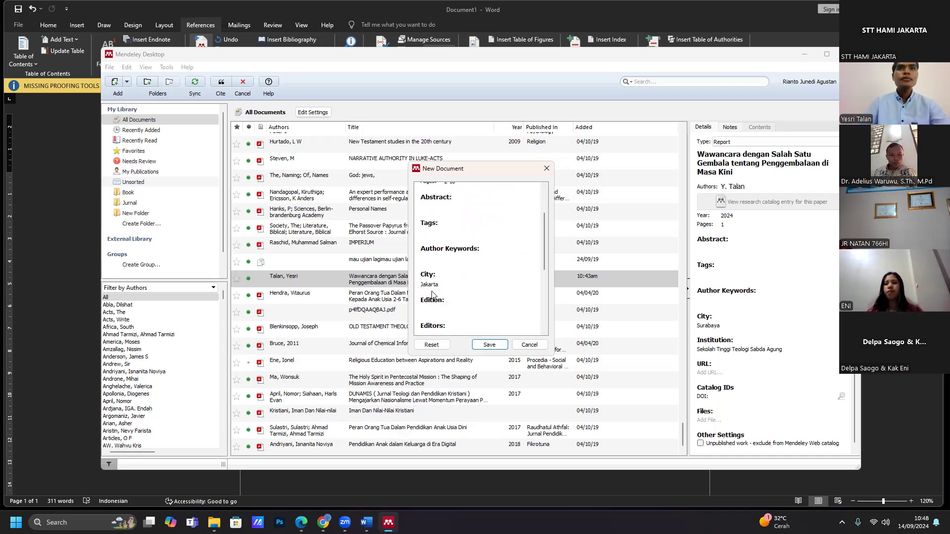
pyautogui.click(430, 311)
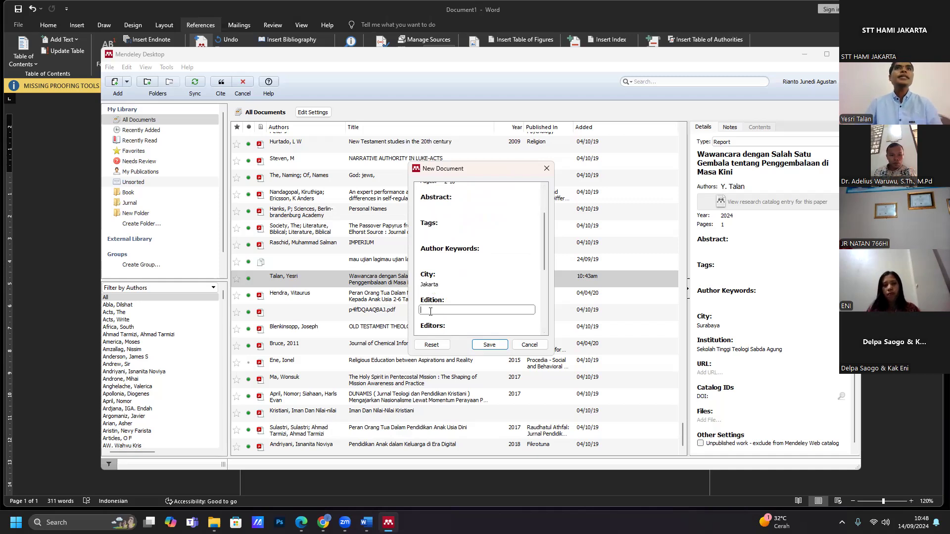
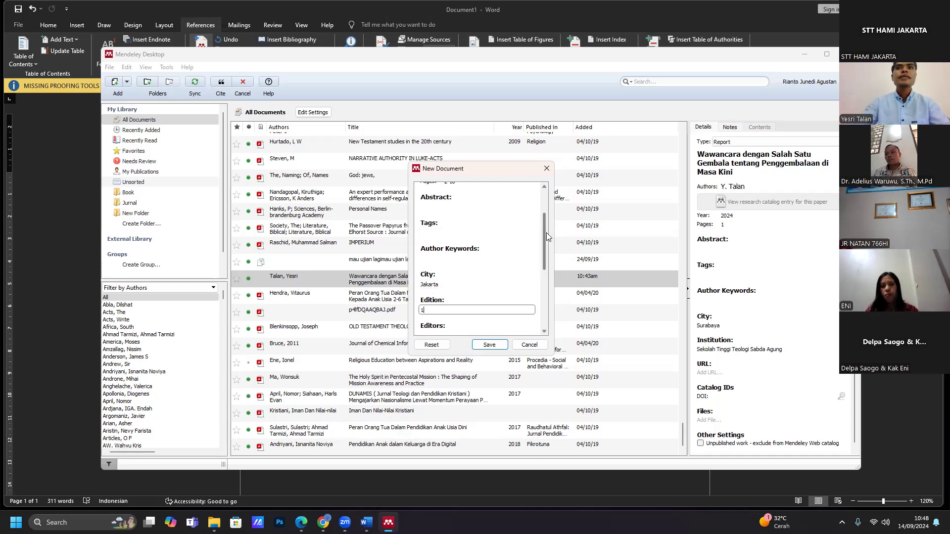
# - Enter the book's editor in the Pengikut Kristus entry, correcting the name's spelling
pyautogui.moveTo(545, 234); pyautogui.dragTo(540, 254)
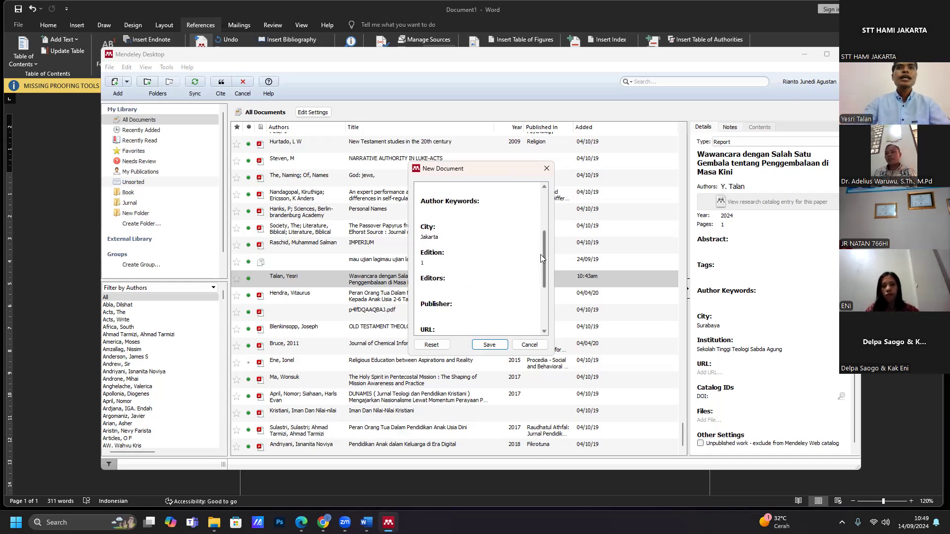
pyautogui.click(431, 284)
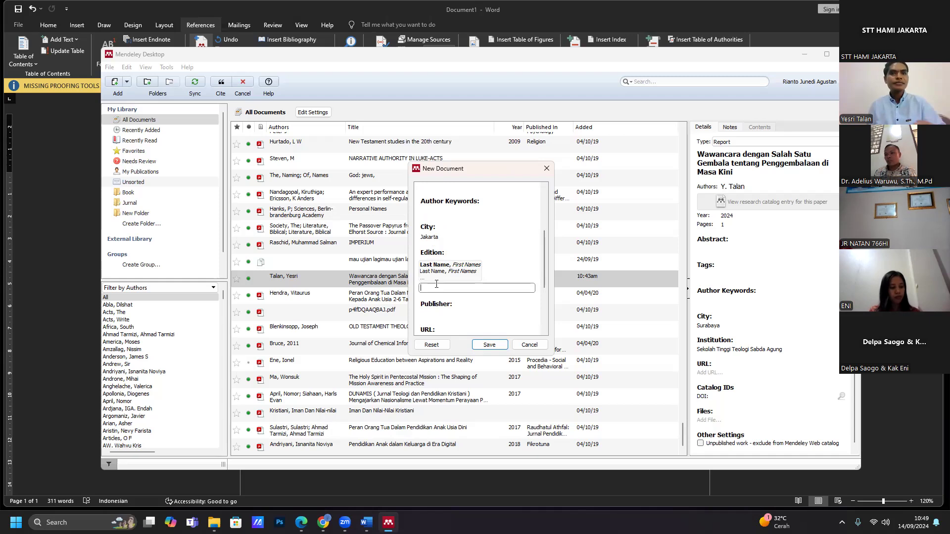
pyautogui.write('Mel')
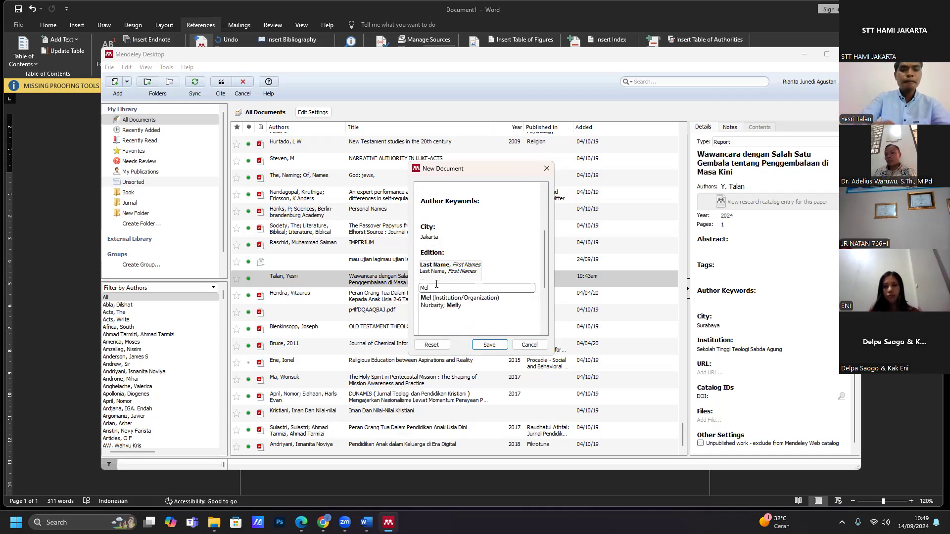
pyautogui.write('yar')
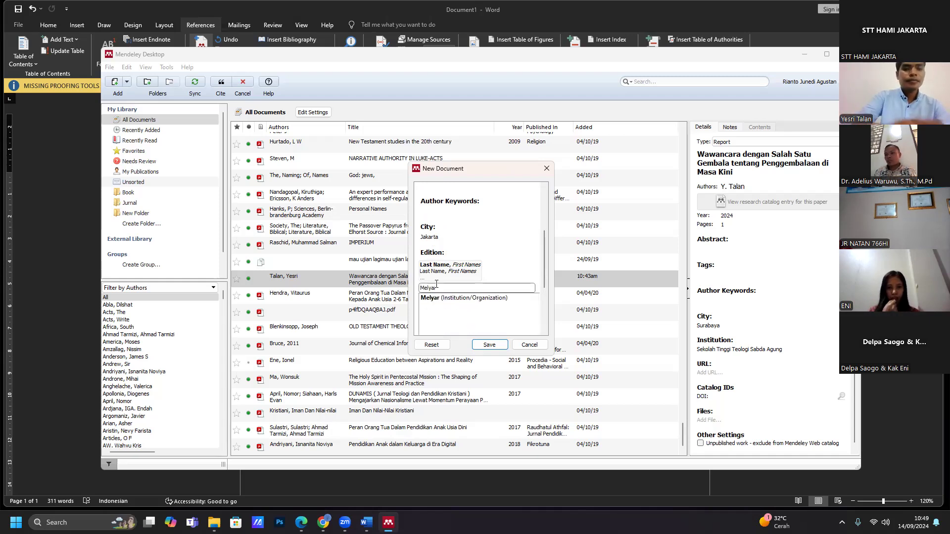
pyautogui.write('mes H')
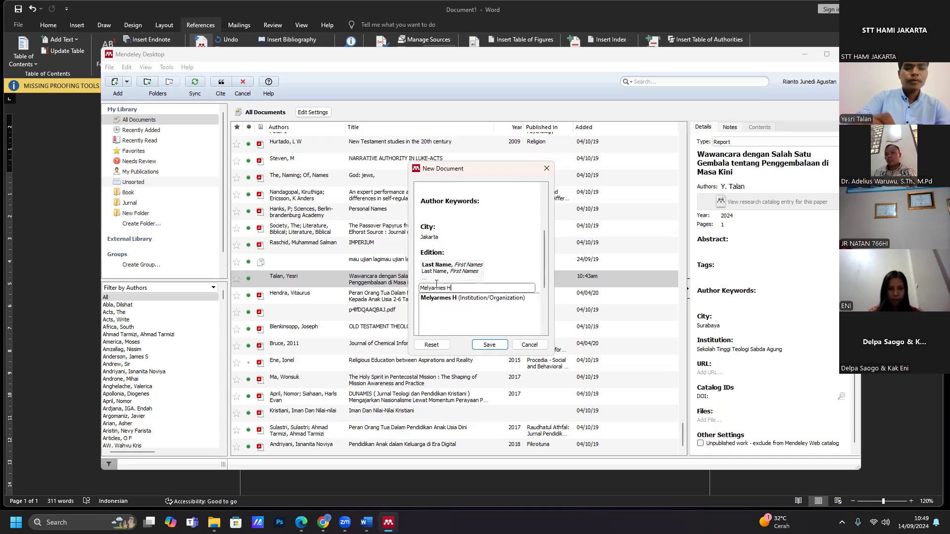
pyautogui.write('odner ')
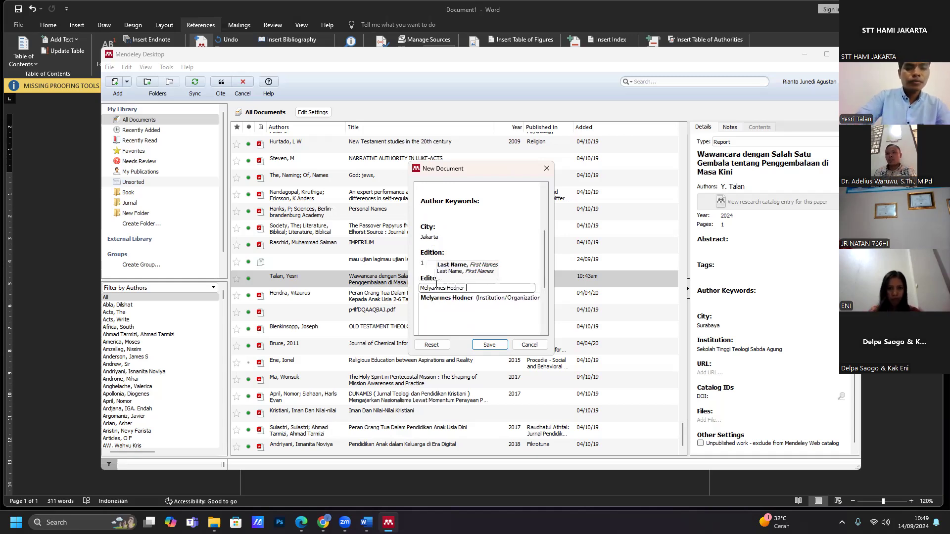
pyautogui.write('Kuanine')
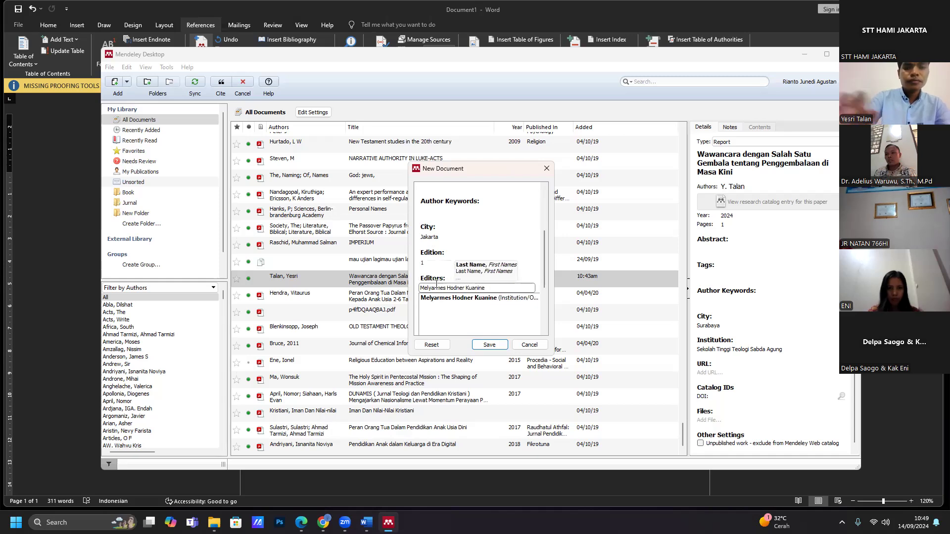
pyautogui.write(', Anita Yumbu Tomusu')
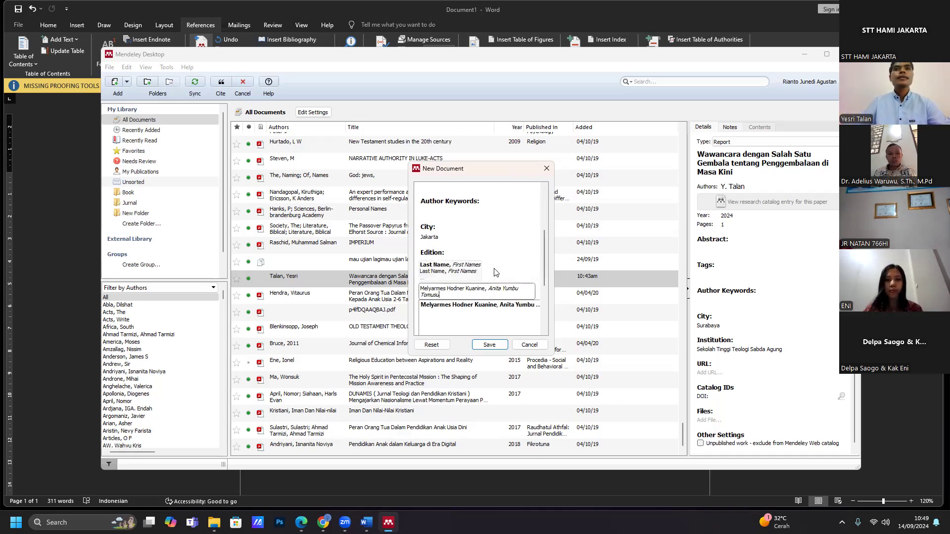
pyautogui.press('Return')
# - Set the publisher to Views, go to the ISBN field, and save the book reference
pyautogui.click(451, 315)
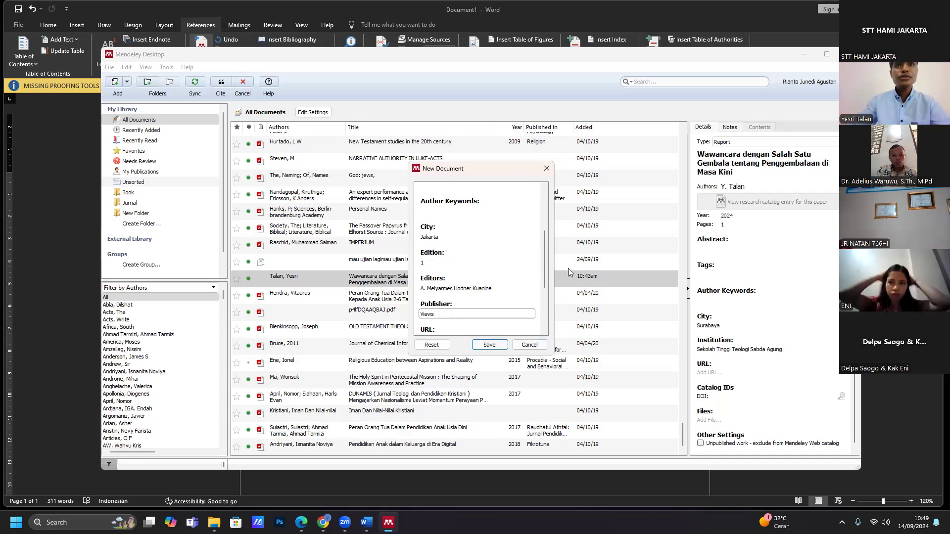
pyautogui.moveTo(543, 265); pyautogui.dragTo(546, 293)
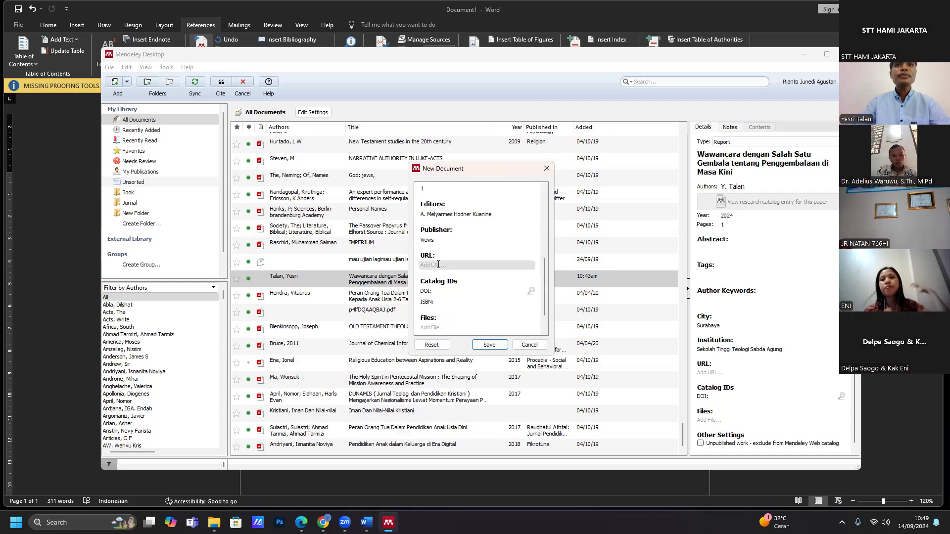
pyautogui.click(450, 302)
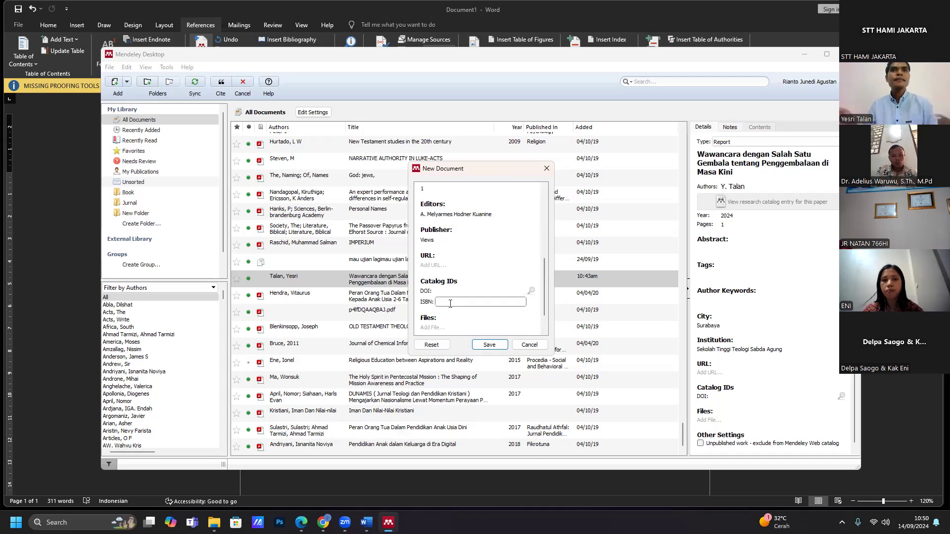
pyautogui.moveTo(545, 277)
pyautogui.mouseDown()
pyautogui.moveTo(540, 200)
pyautogui.moveTo(539, 281)
pyautogui.mouseUp()
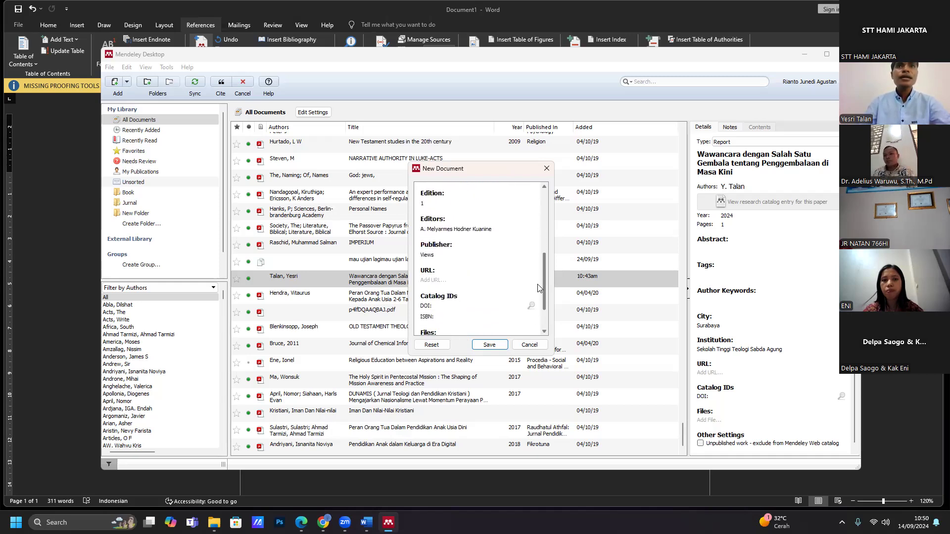
pyautogui.click(504, 345)
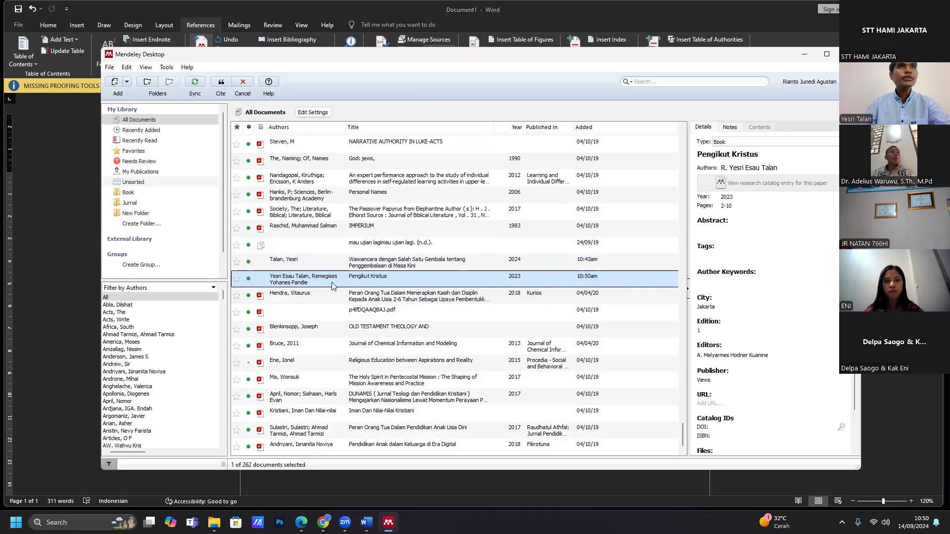
# - Insert the Pengikut Kristus citation as footnote 1 and append the page range 2-10
pyautogui.click(222, 83)
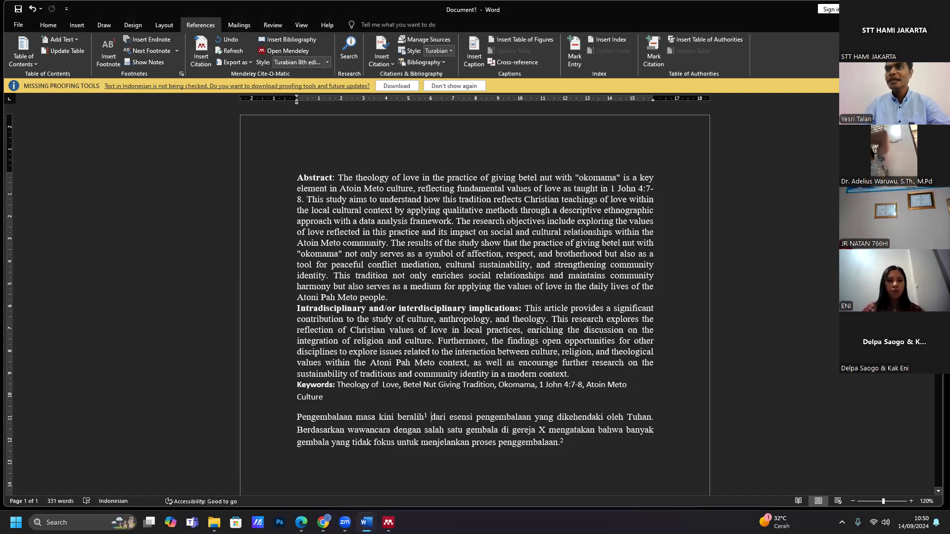
pyautogui.scroll(-5, 474, 297)
pyautogui.scroll(-3, 930, 412)
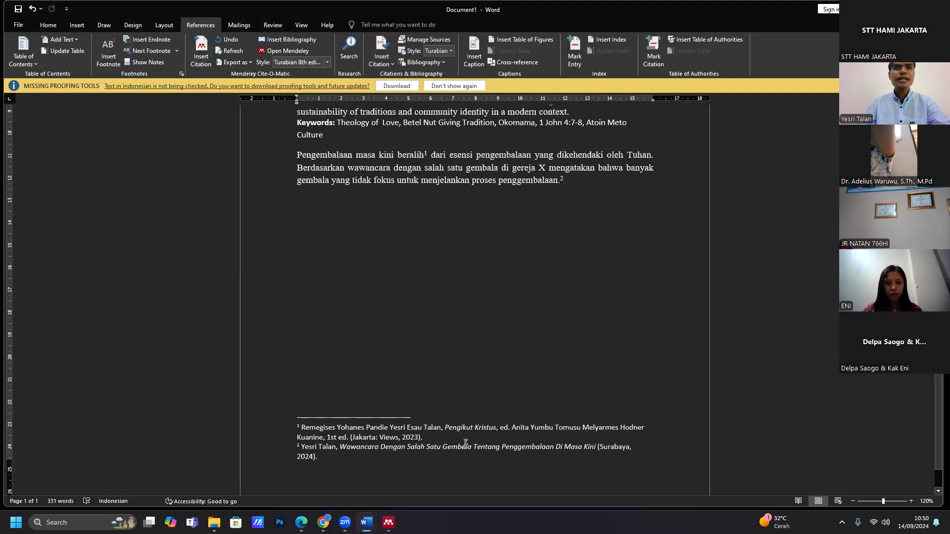
pyautogui.click(435, 438)
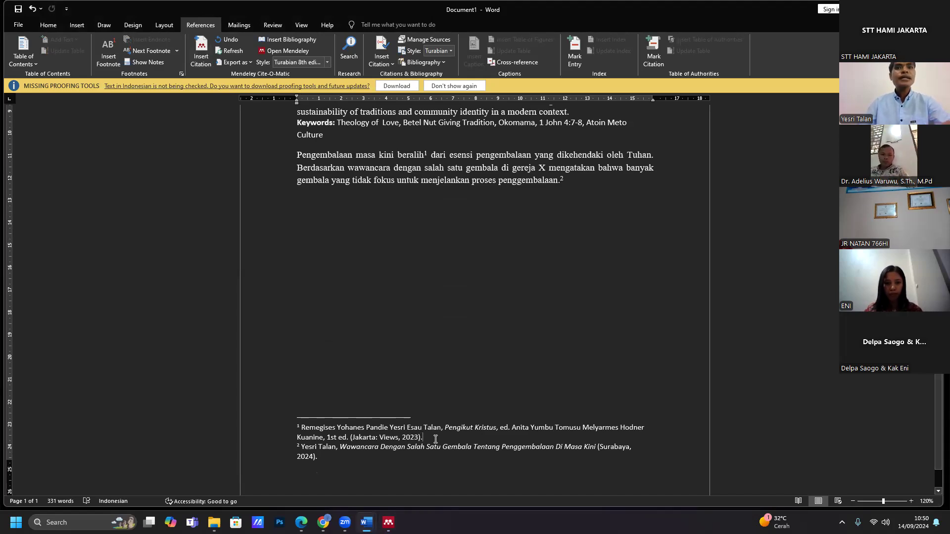
pyautogui.hotkey('ctrl', 'z')
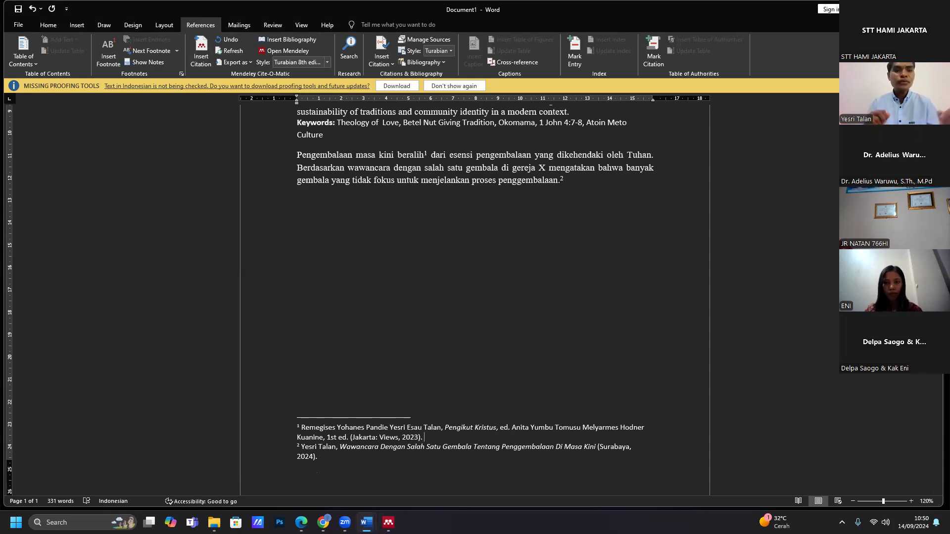
pyautogui.write('2')
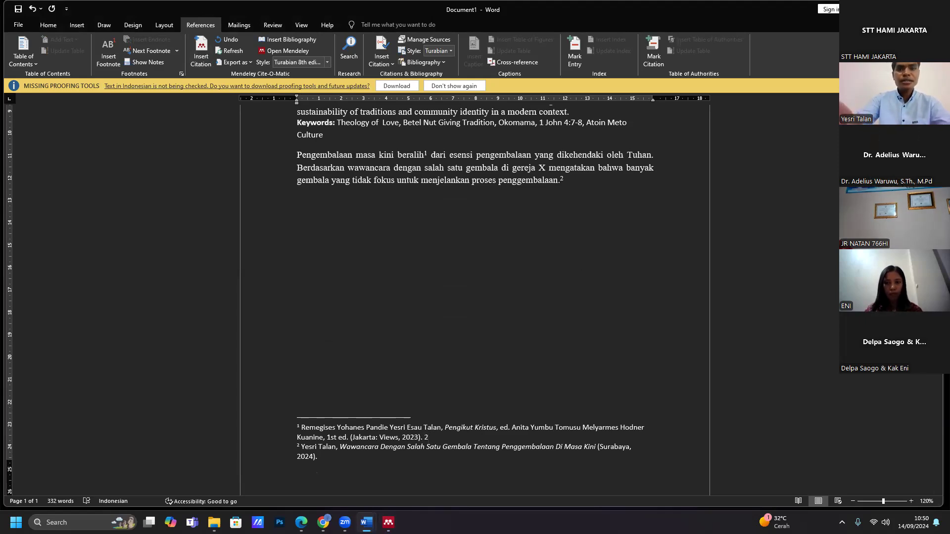
pyautogui.write('-10')
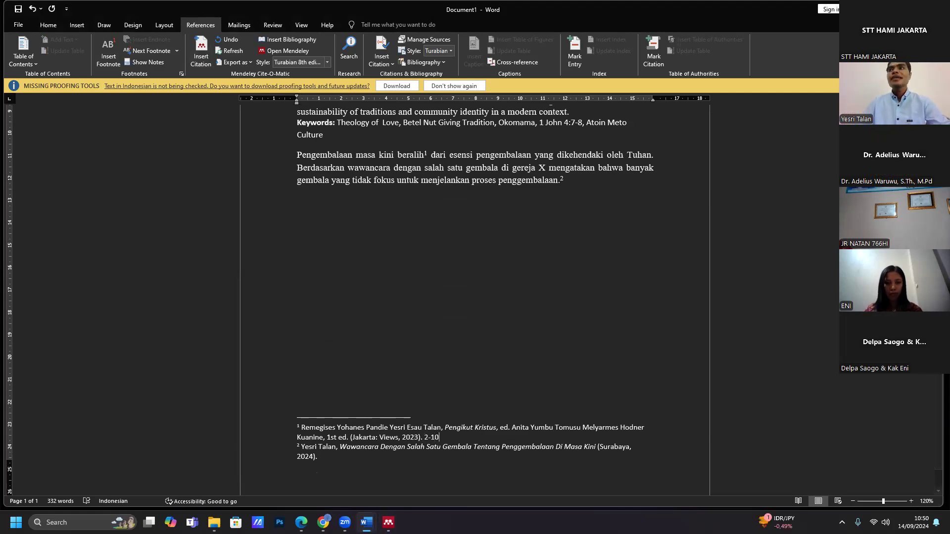
pyautogui.scroll(4, 475, 248)
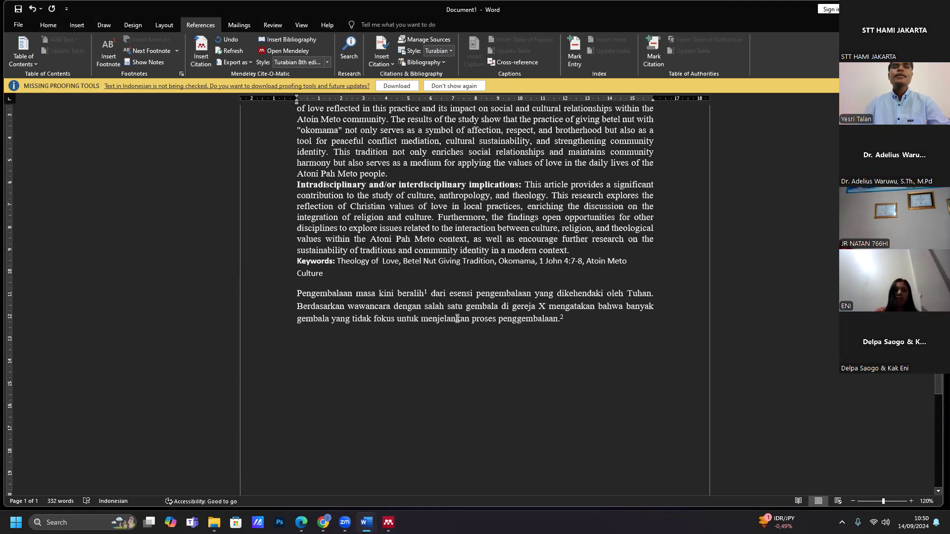
# - Add a 'Daftar Pustaka' heading line below the last paragraph
pyautogui.click(363, 396)
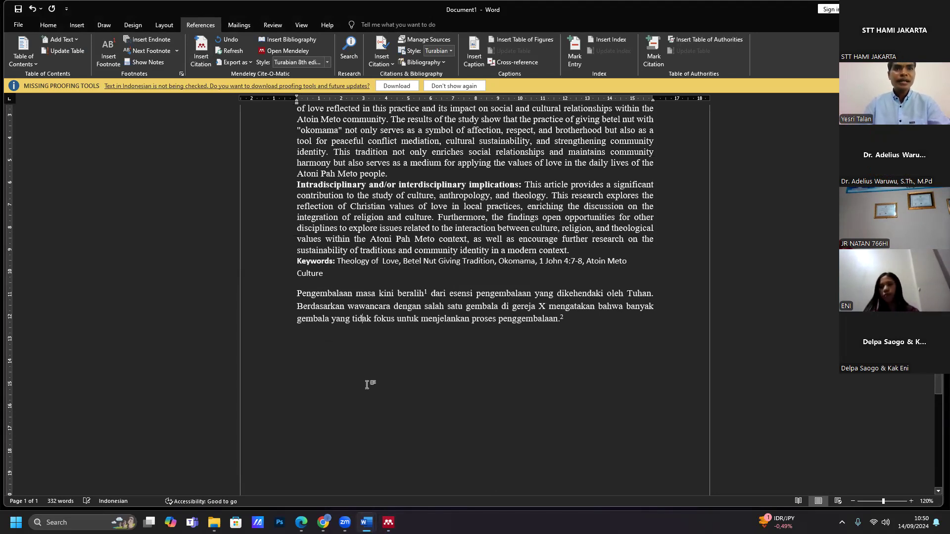
pyautogui.doubleClick(607, 342)
pyautogui.write('Daftar')
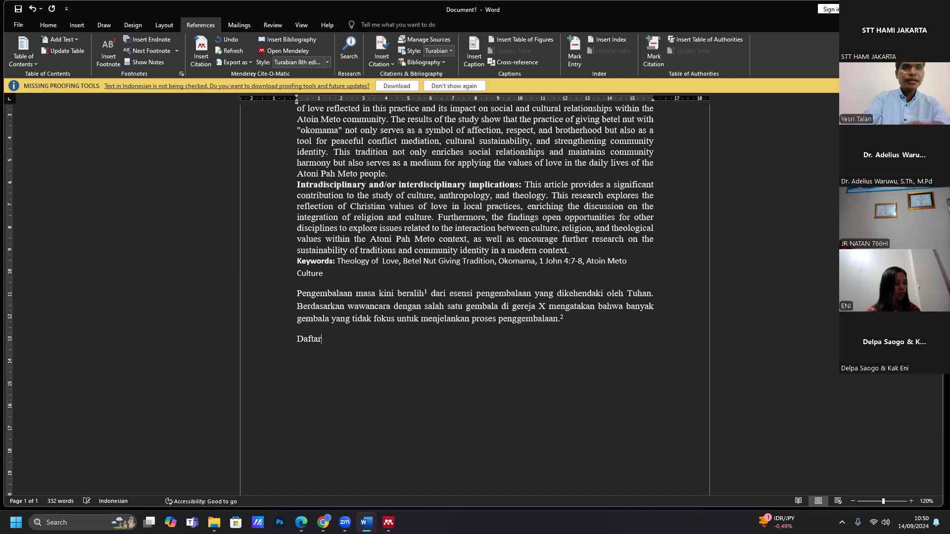
pyautogui.write(' Pustaka')
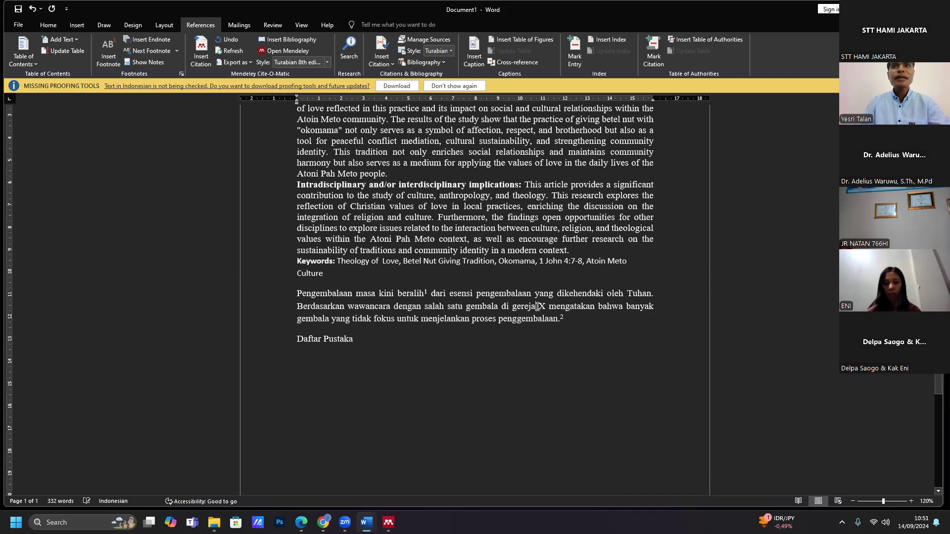
# - Cite the Passover Papyrus journal article from Mendeley after the word gereja
pyautogui.click(202, 55)
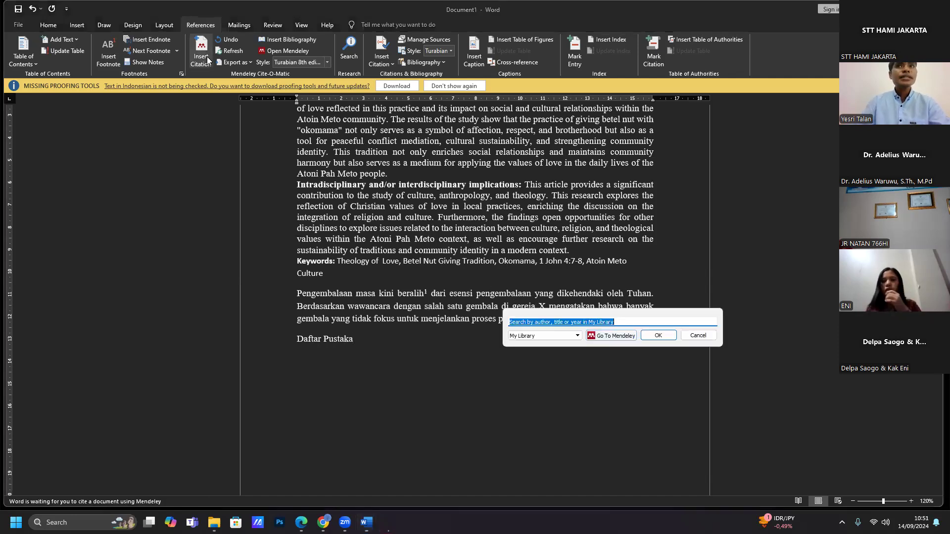
pyautogui.click(615, 336)
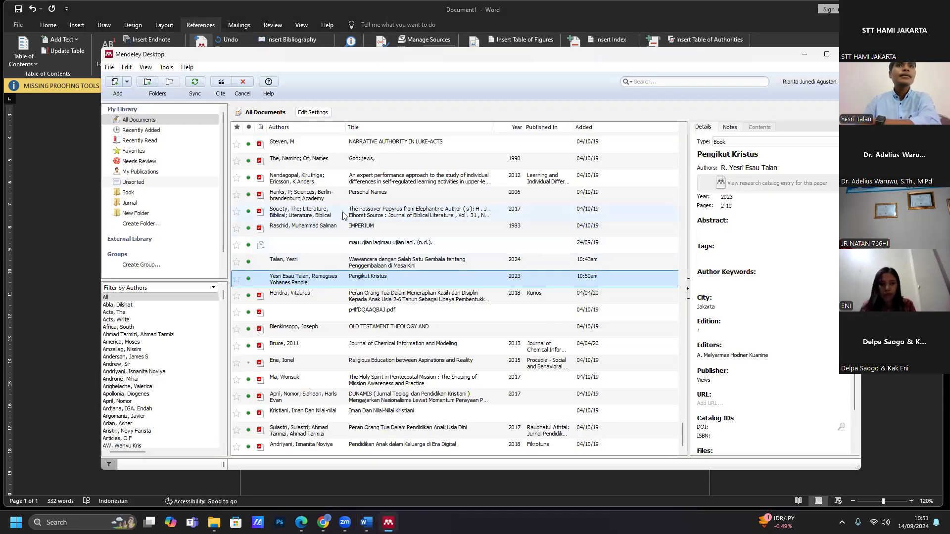
pyautogui.click(337, 215)
pyautogui.click(220, 82)
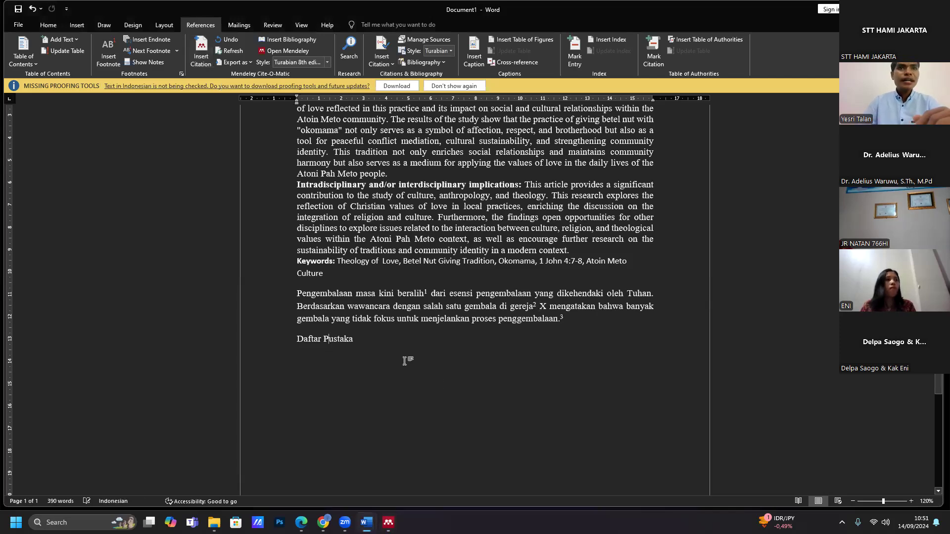
# - Bold the Daftar Pustaka heading and insert the Mendeley bibliography on a new line beneath it
pyautogui.click(291, 338)
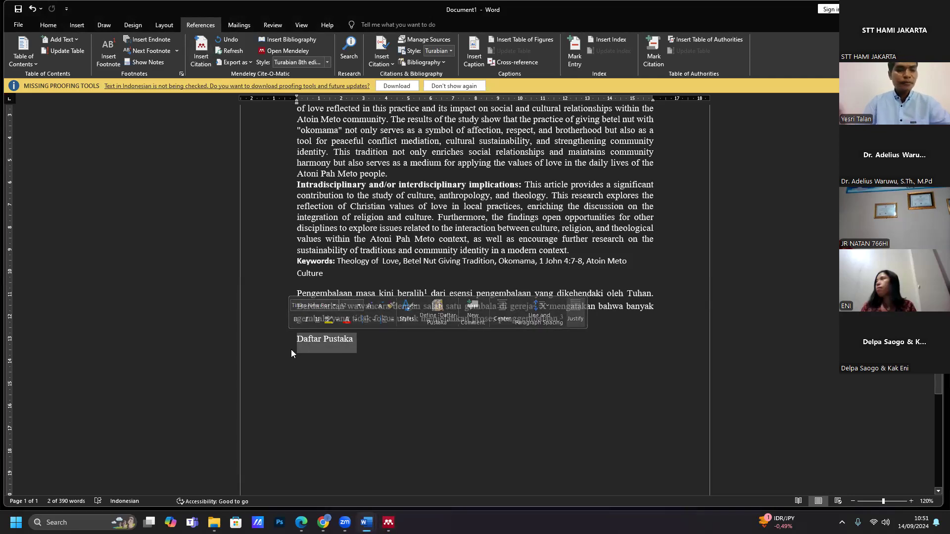
pyautogui.hotkey('ctrl', 'b')
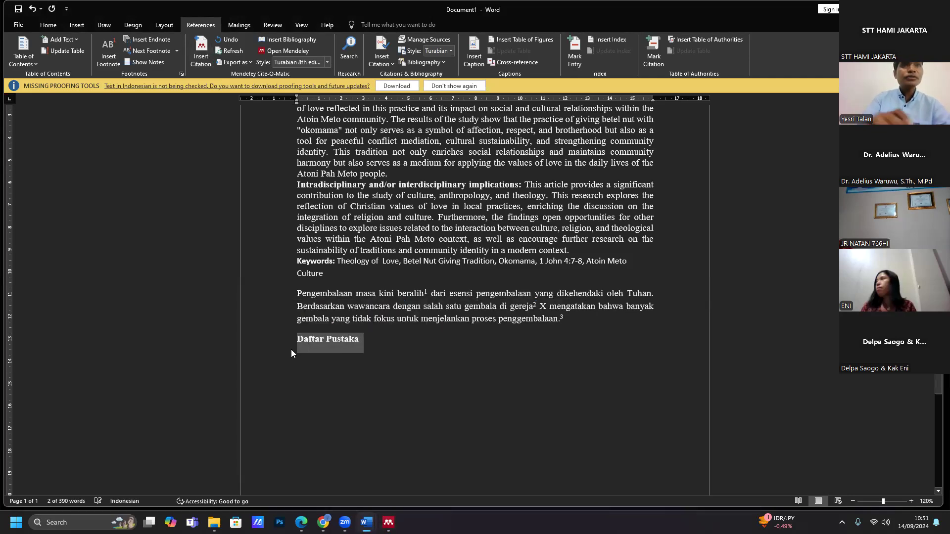
pyautogui.click(375, 357)
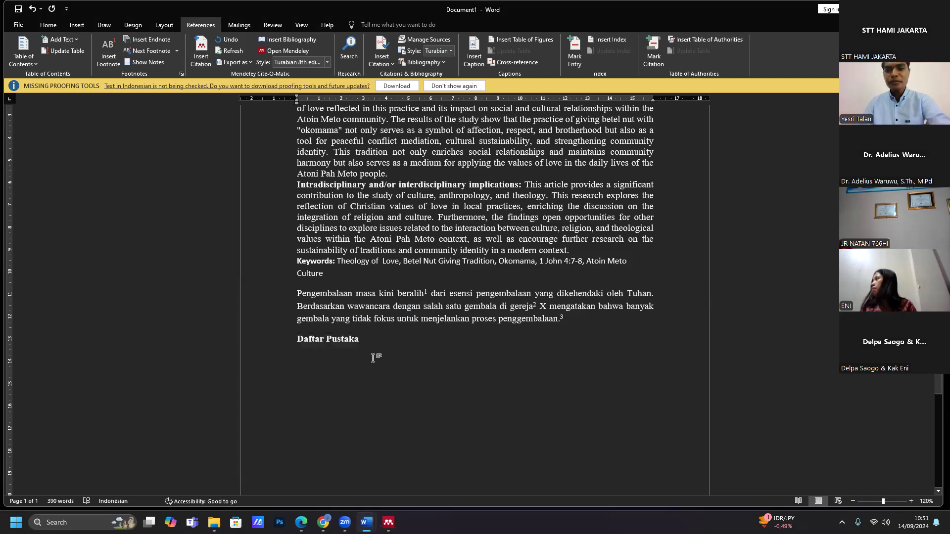
pyautogui.press('Return')
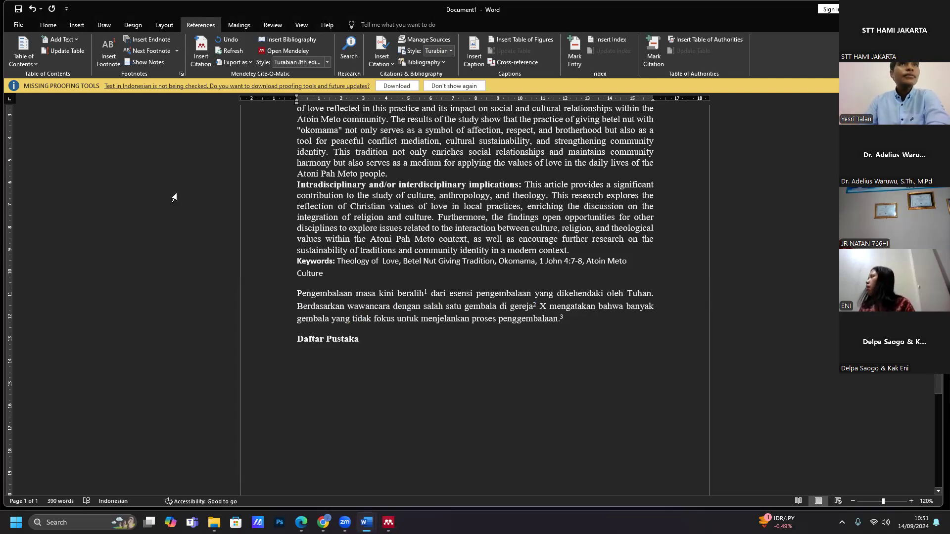
pyautogui.click(285, 37)
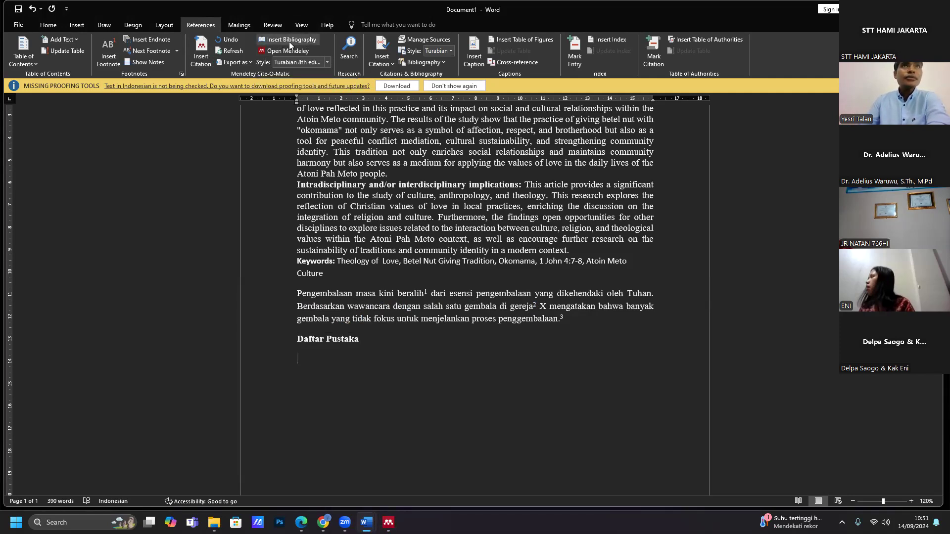
pyautogui.click(289, 41)
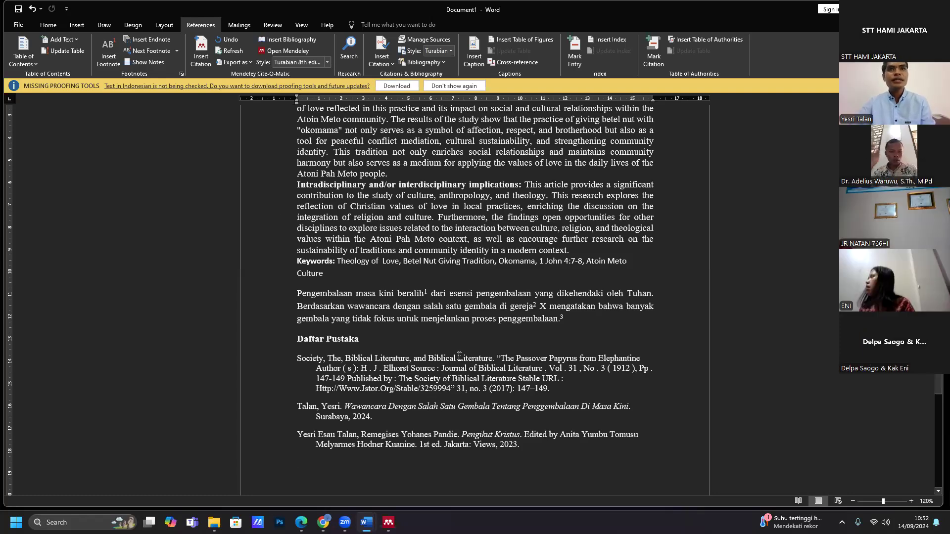
# - Bring up the Naskah Yesri manuscript, hiding the reference manager, then change windows
pyautogui.moveTo(345, 521)
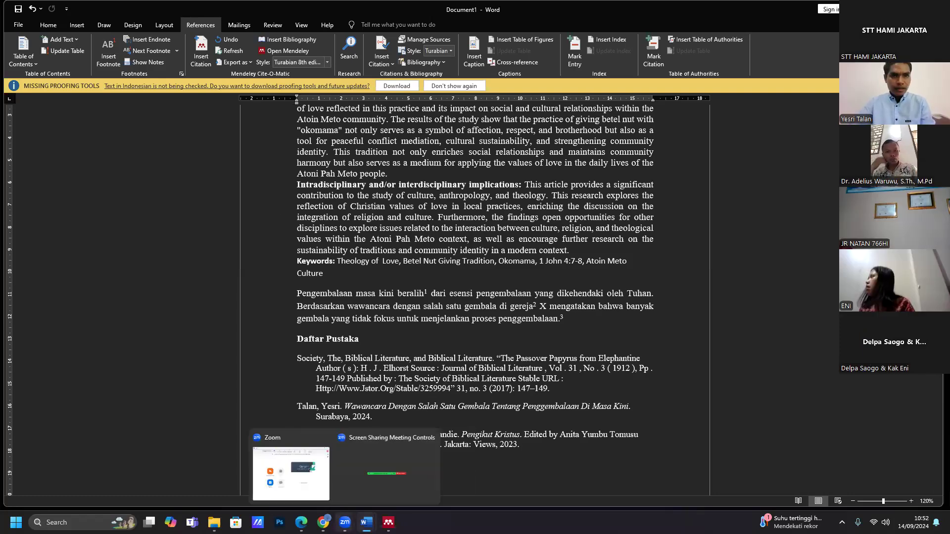
pyautogui.moveTo(388, 522)
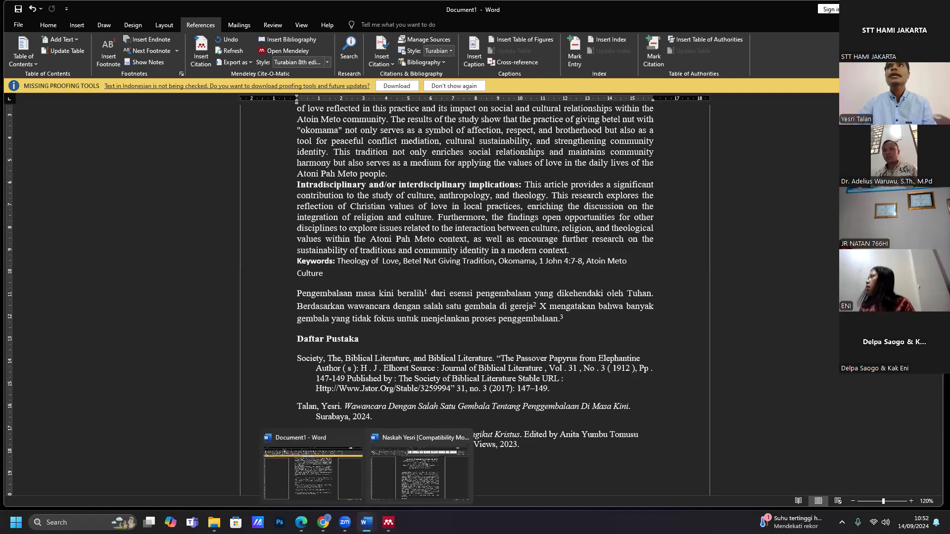
pyautogui.click(389, 522)
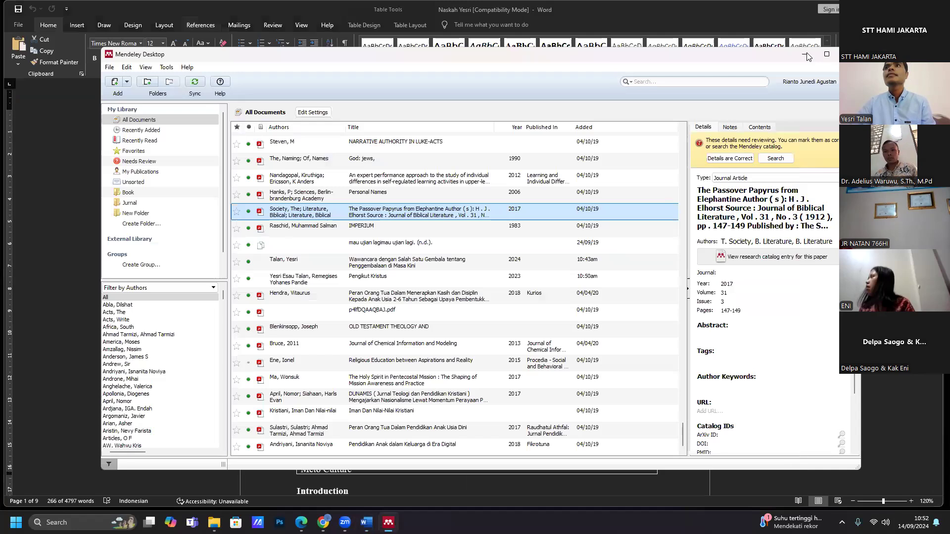
pyautogui.click(806, 55)
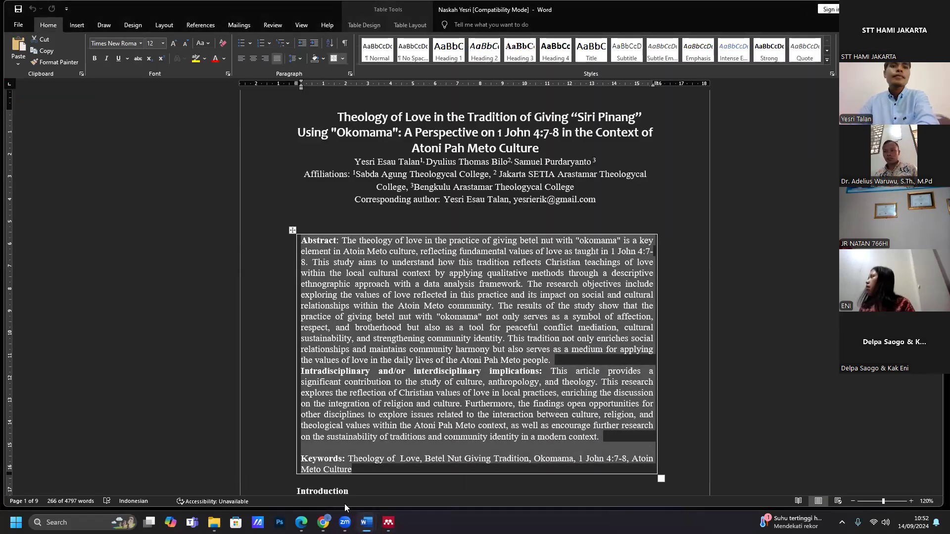
pyautogui.hotkey('alt', 'Tab')
pyautogui.hotkey('alt', 'Tab')
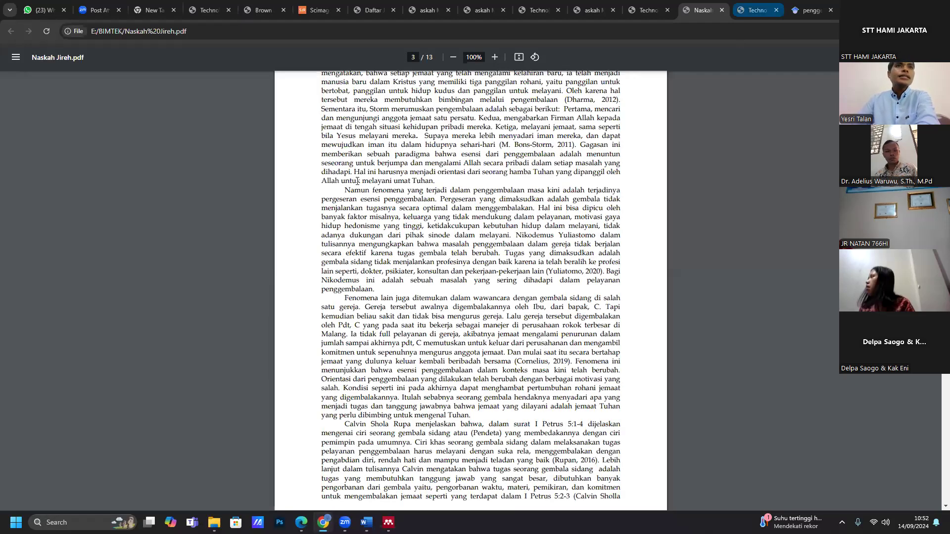
# - In the Naskah Jireh PDF, highlight the in-text citation (Cornelius, 2019) as an example
pyautogui.hotkey('ctrl', 'Tab')
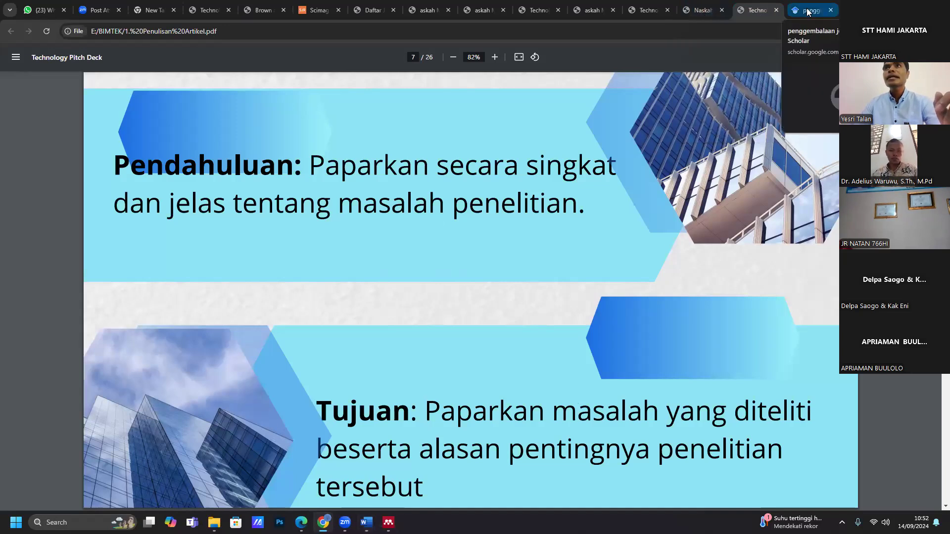
pyautogui.click(703, 11)
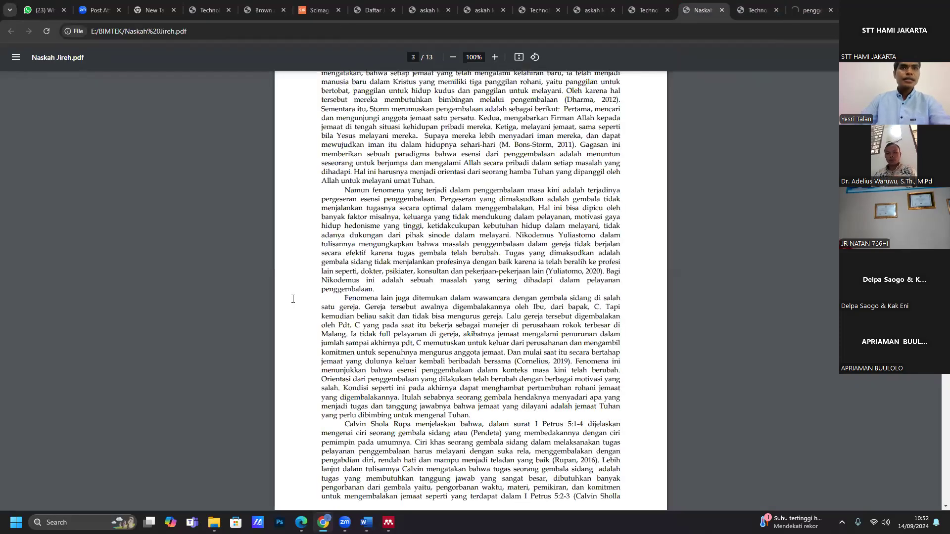
pyautogui.moveTo(337, 289); pyautogui.dragTo(375, 291)
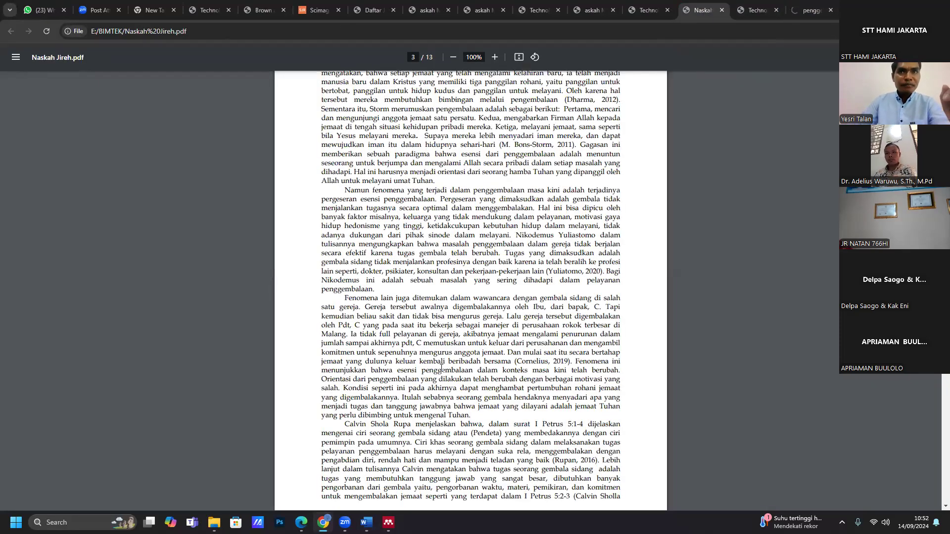
pyautogui.click(517, 363)
pyautogui.moveTo(516, 363); pyautogui.dragTo(572, 362)
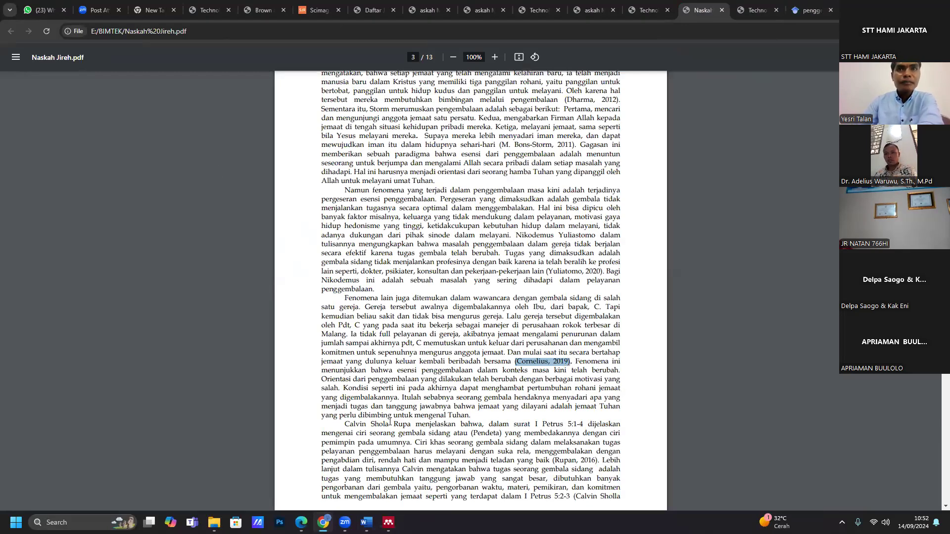
pyautogui.click(485, 407)
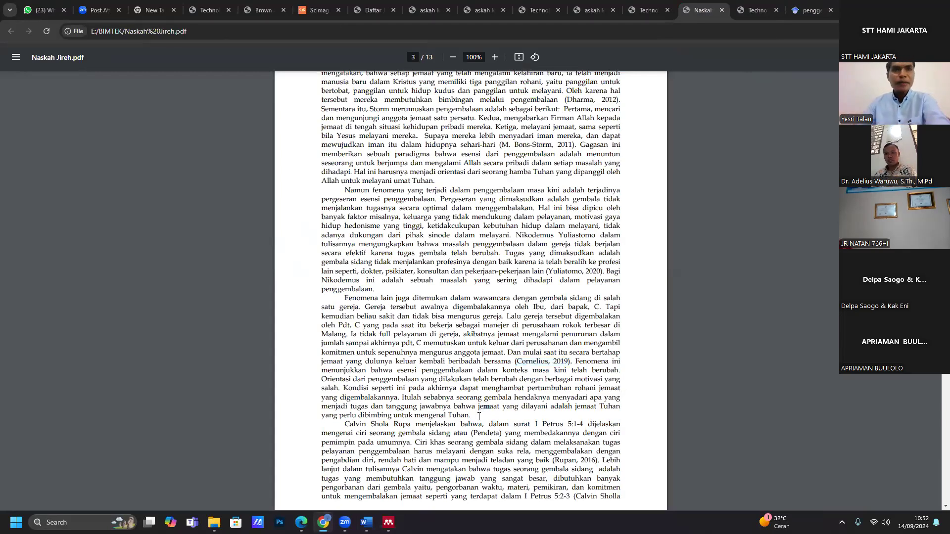
# - Scroll through pages 3–4, then return to the guideline slide on Pendahuluan and Tujuan
pyautogui.scroll(-3, 481, 413)
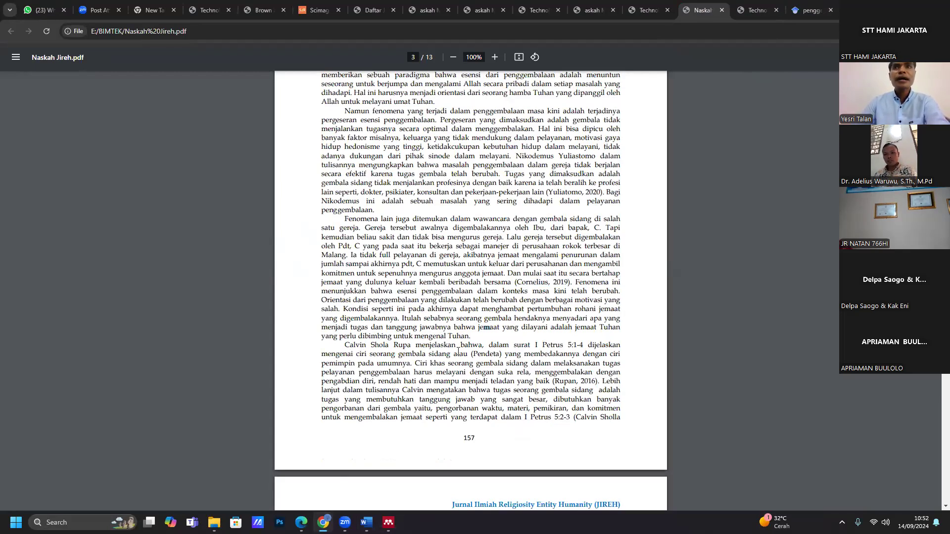
pyautogui.scroll(-2, 458, 351)
pyautogui.scroll(-8, 458, 351)
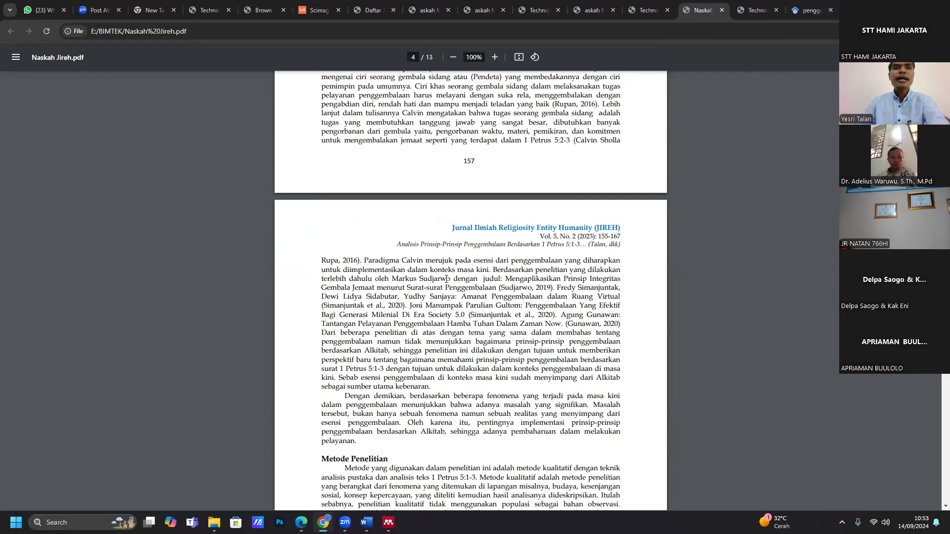
pyautogui.scroll(1, 447, 280)
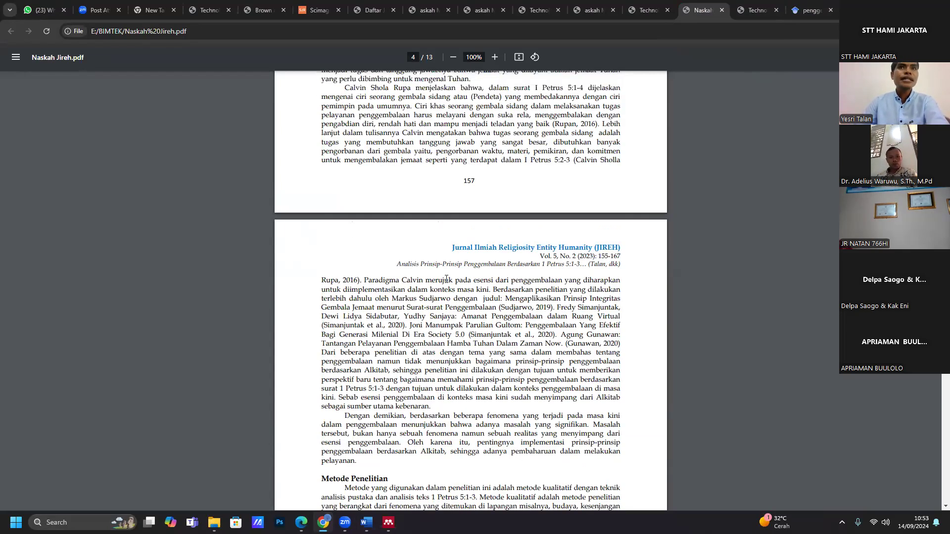
pyautogui.scroll(5, 447, 279)
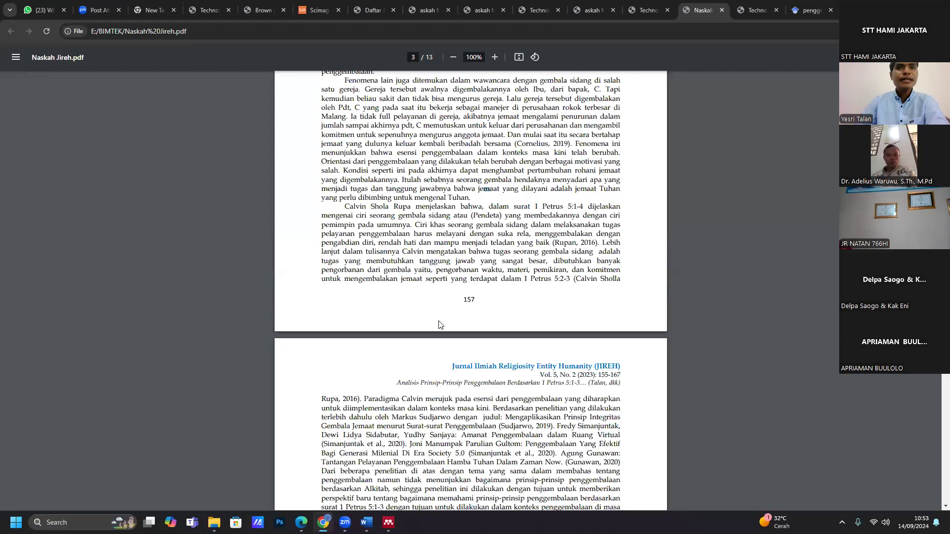
pyautogui.scroll(-7, 439, 324)
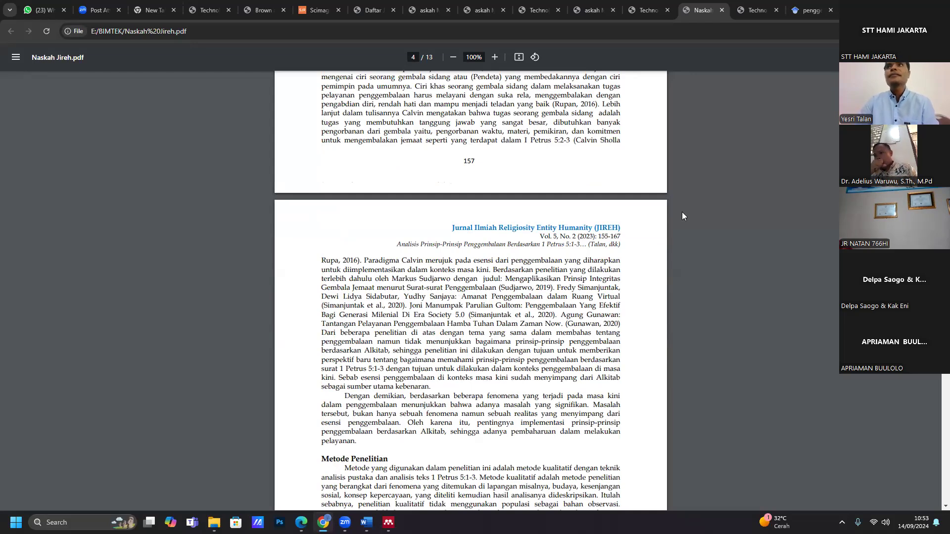
pyautogui.click(752, 11)
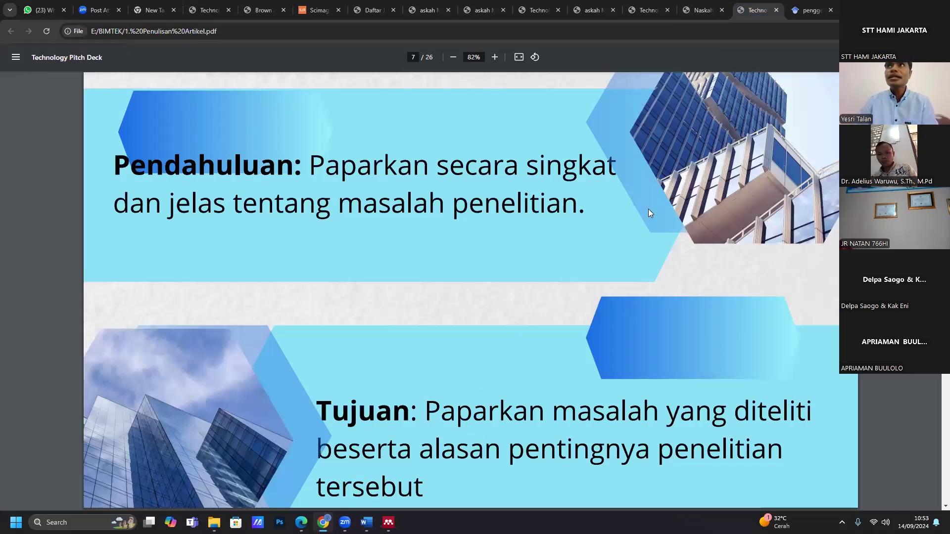
pyautogui.hotkey('alt', 'Tab')
pyautogui.click(370, 518)
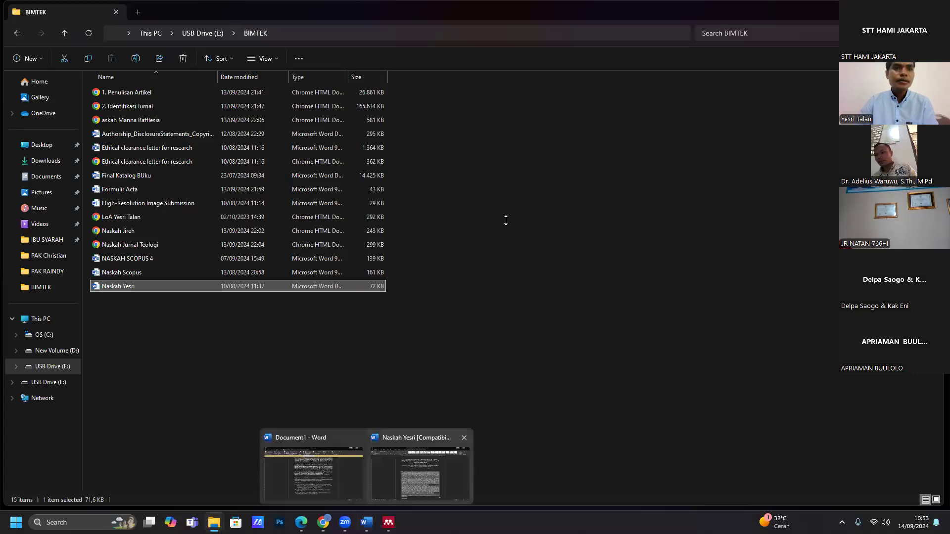
pyautogui.hotkey('alt', 'Tab')
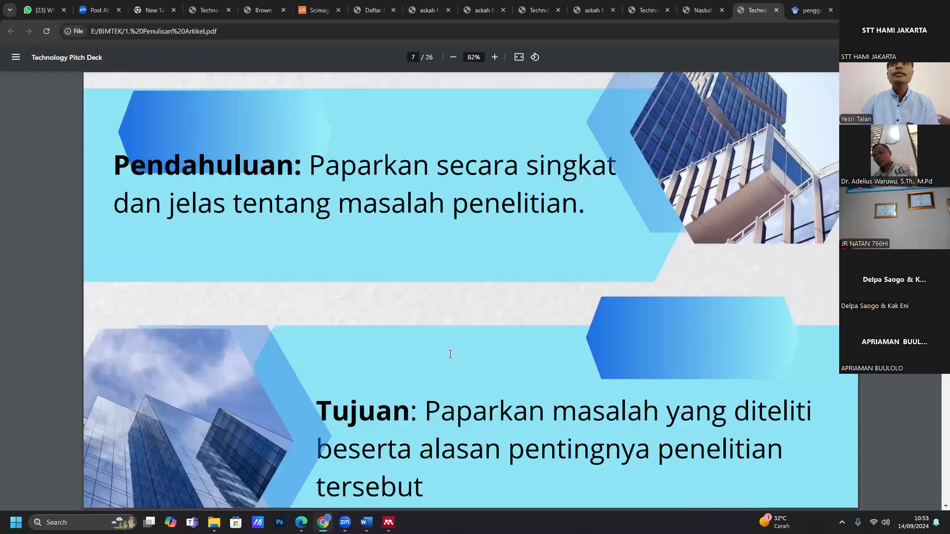
pyautogui.click(698, 5)
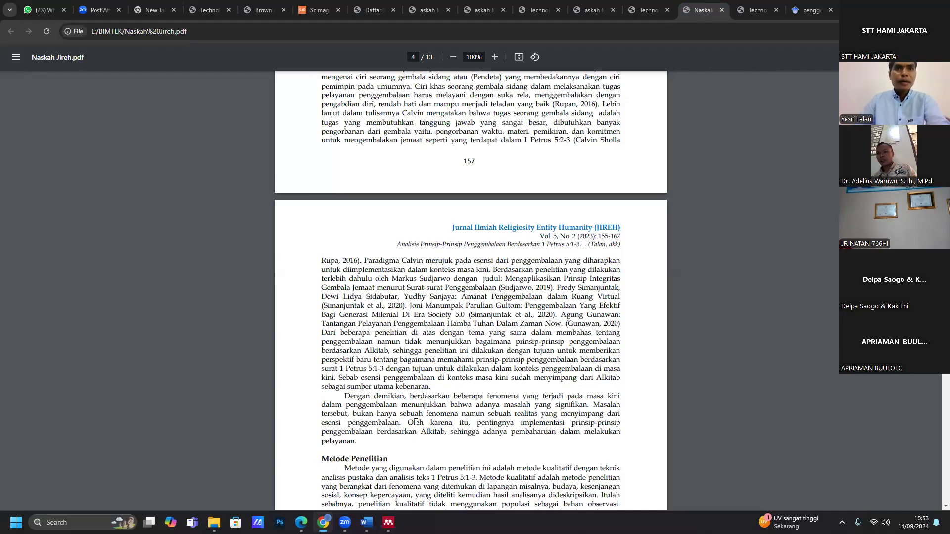
pyautogui.moveTo(408, 423); pyautogui.dragTo(482, 426)
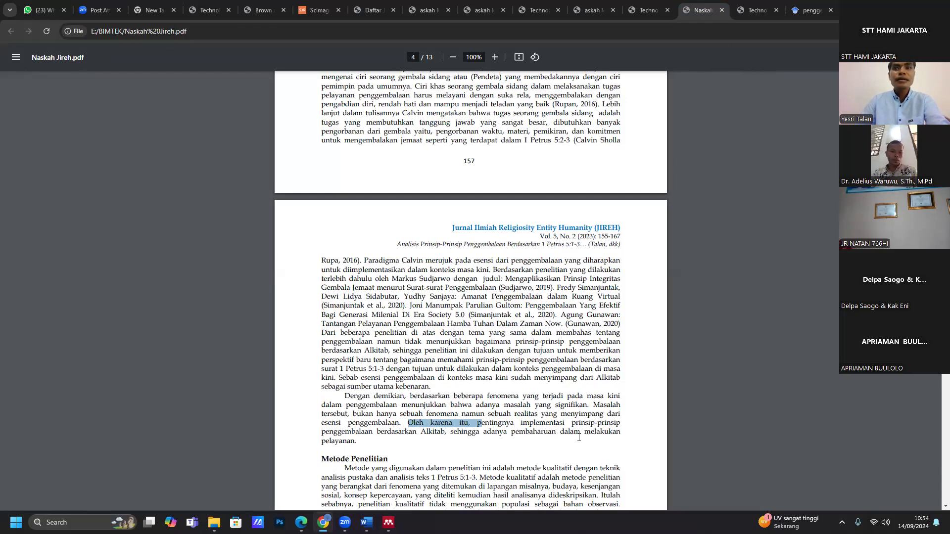
pyautogui.click(320, 442)
pyautogui.moveTo(320, 441); pyautogui.dragTo(412, 424)
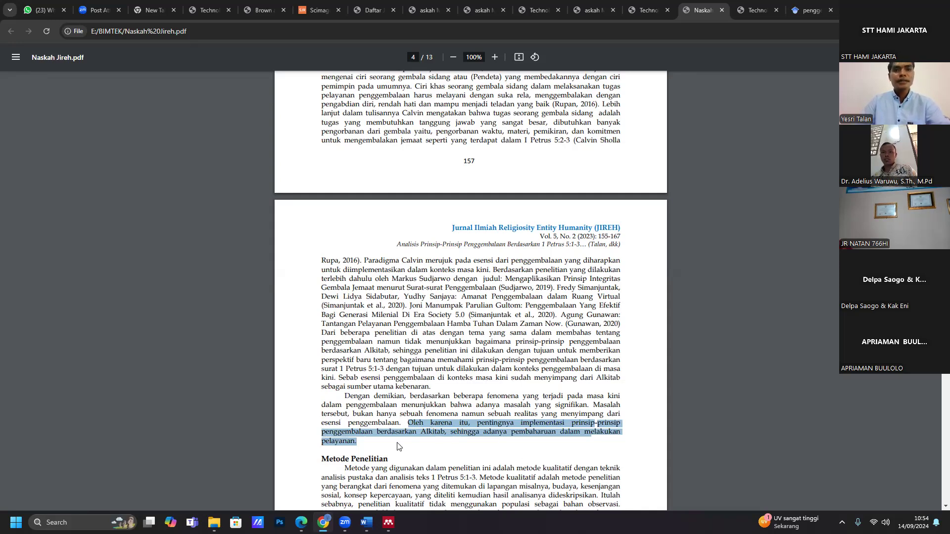
pyautogui.click(380, 468)
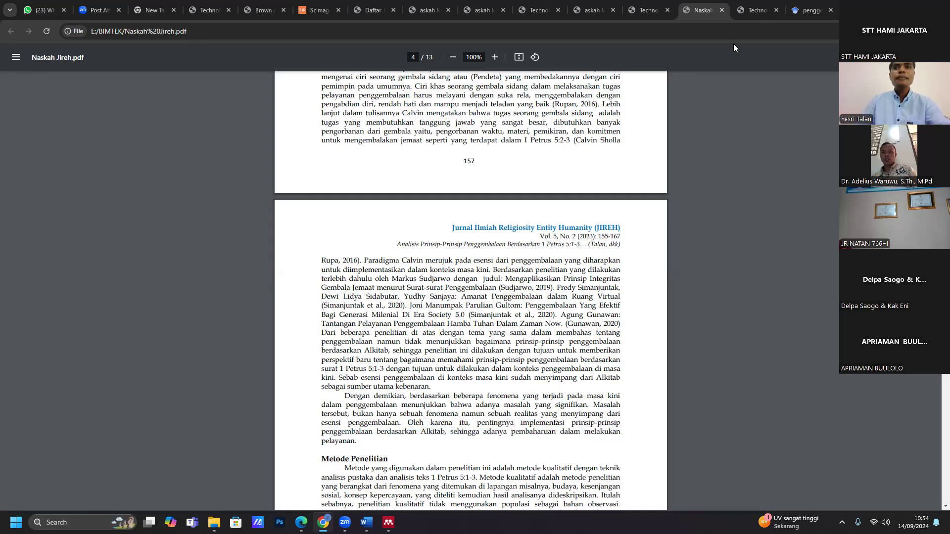
pyautogui.hotkey('ctrl', 'Tab')
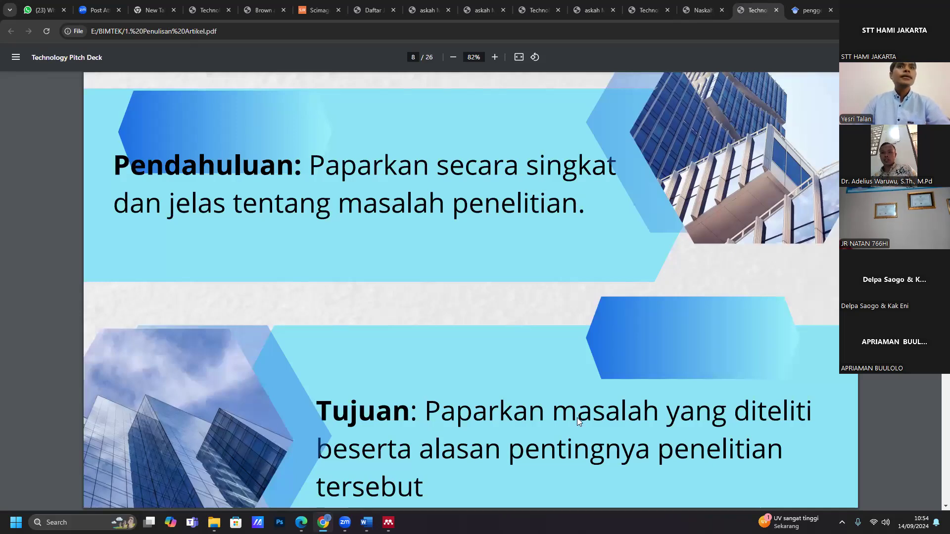
# - Advance to the Metode guideline slide, then return to Naskah Jireh.pdf
pyautogui.press('Right')
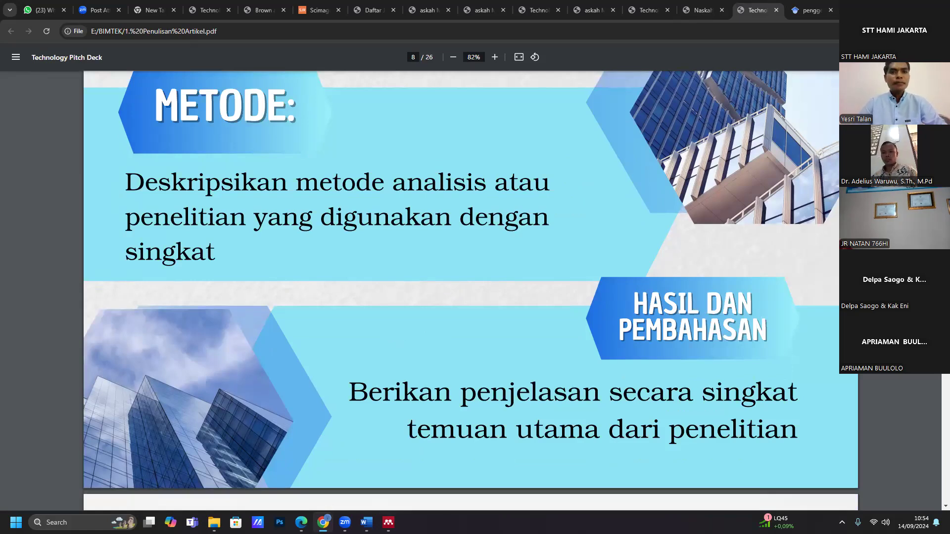
pyautogui.moveTo(344, 522)
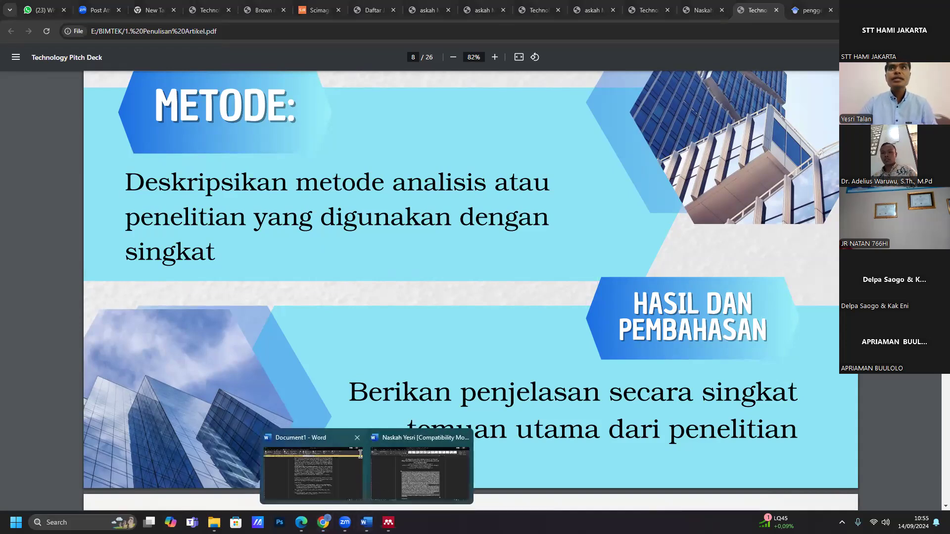
pyautogui.hotkey('ctrl', 'shift', 'Tab')
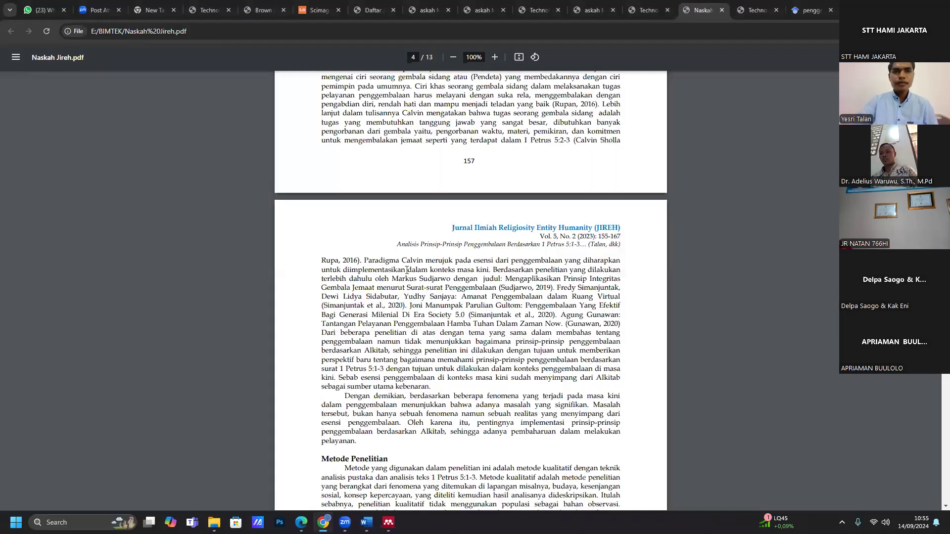
# - Scroll to page 4's Metode Penelitian section and highlight its paragraphs through the Teknik paragraph
pyautogui.scroll(-2, 407, 270)
pyautogui.scroll(-5, 406, 270)
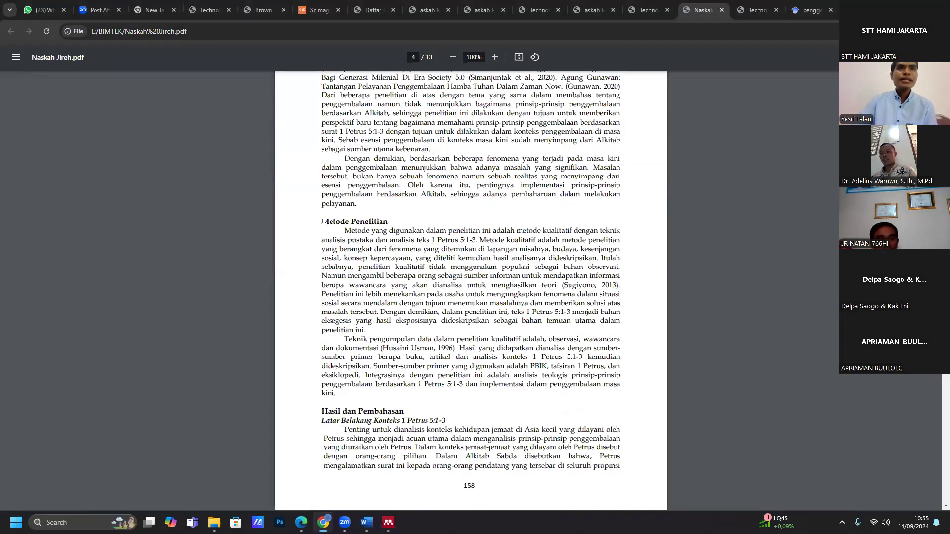
pyautogui.moveTo(318, 220); pyautogui.dragTo(464, 341)
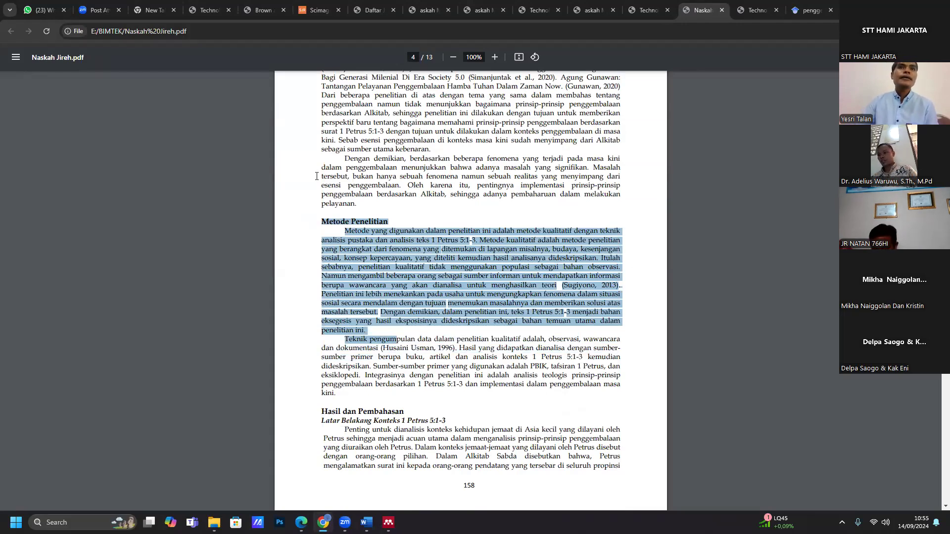
pyautogui.click(341, 221)
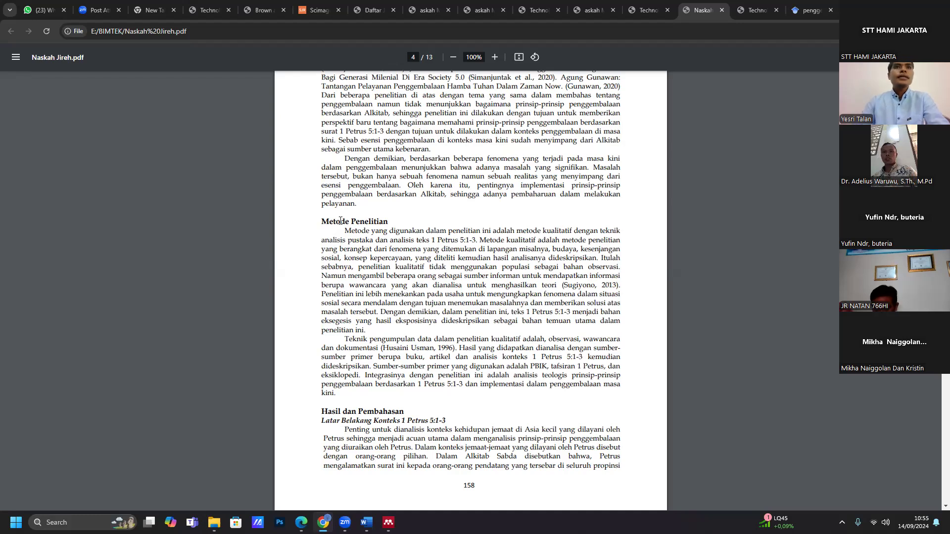
pyautogui.moveTo(321, 221); pyautogui.dragTo(401, 384)
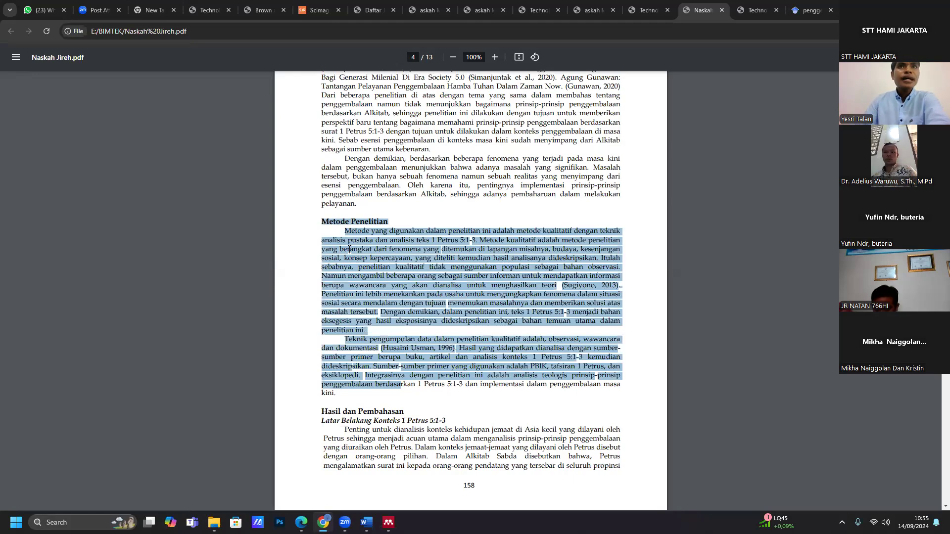
pyautogui.click(391, 247)
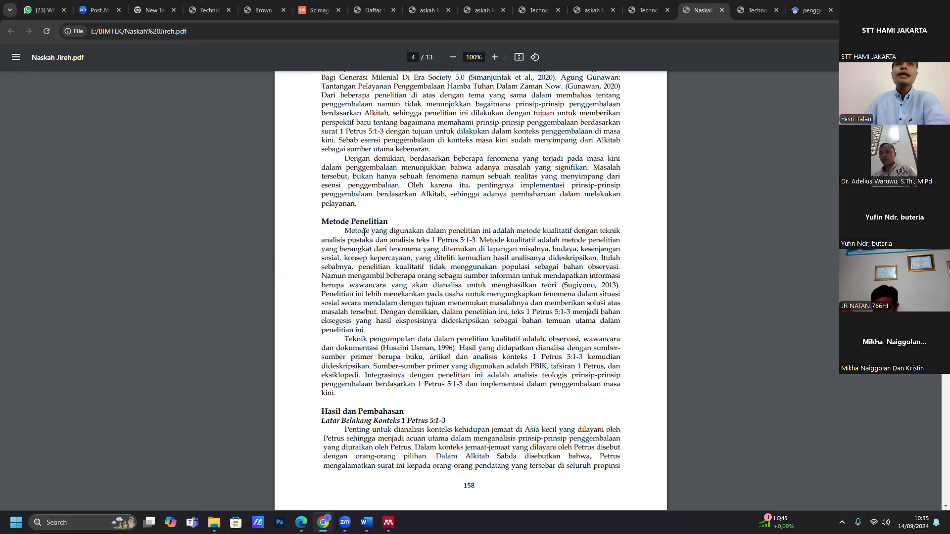
# - Highlight the methods body text and then the Metode Penelitian heading to point them out
pyautogui.moveTo(344, 230); pyautogui.dragTo(337, 396)
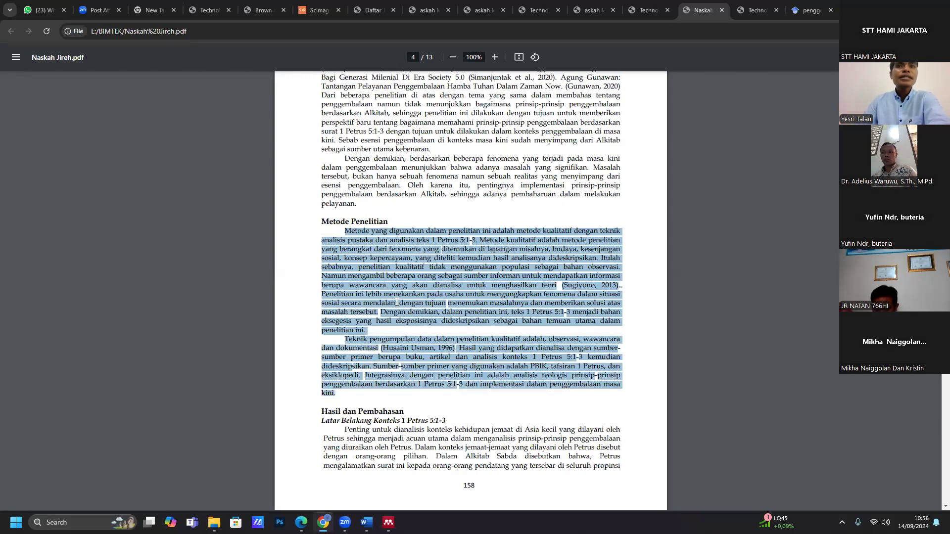
pyautogui.click(351, 251)
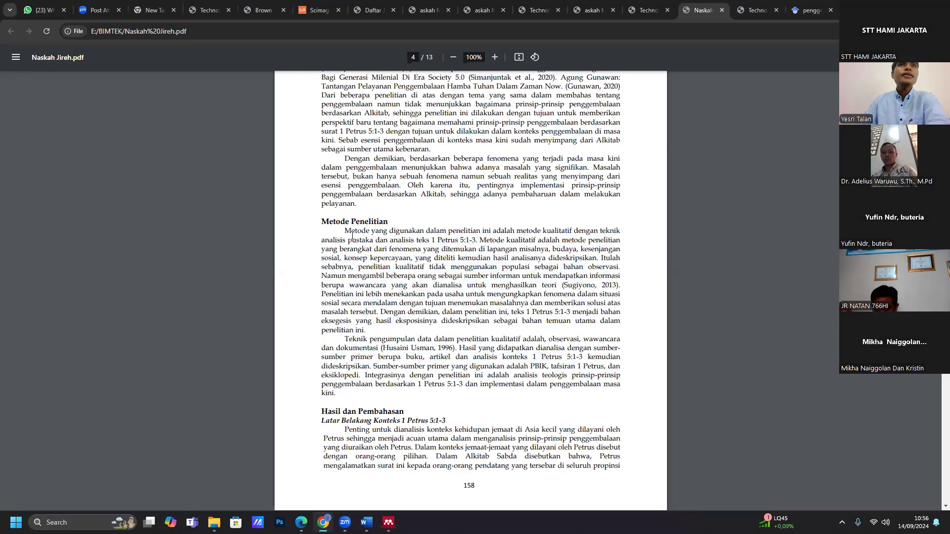
pyautogui.moveTo(320, 222); pyautogui.dragTo(399, 226)
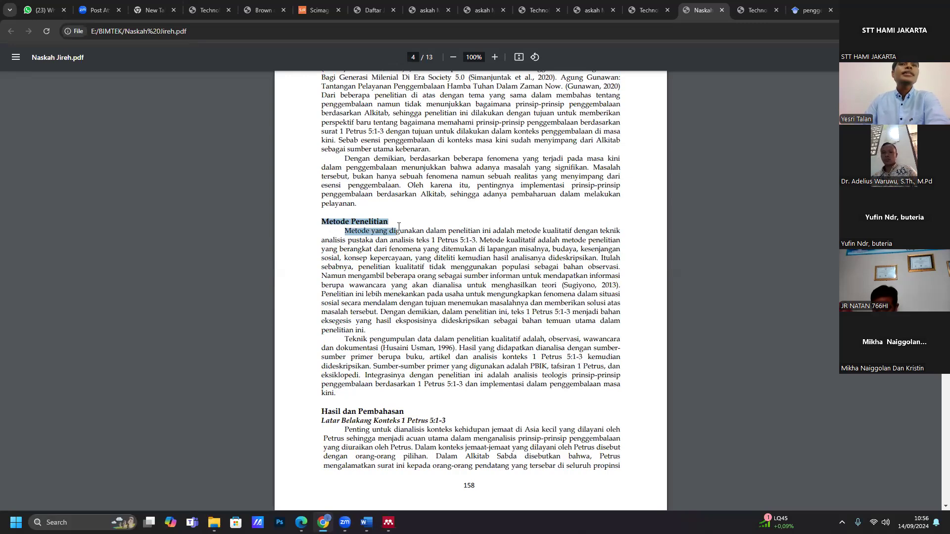
pyautogui.click(376, 276)
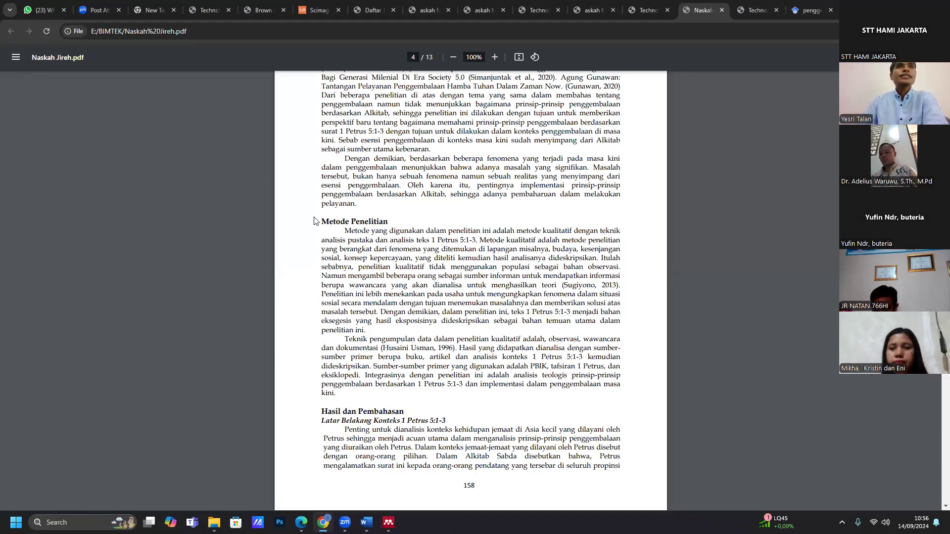
pyautogui.moveTo(321, 222); pyautogui.dragTo(388, 222)
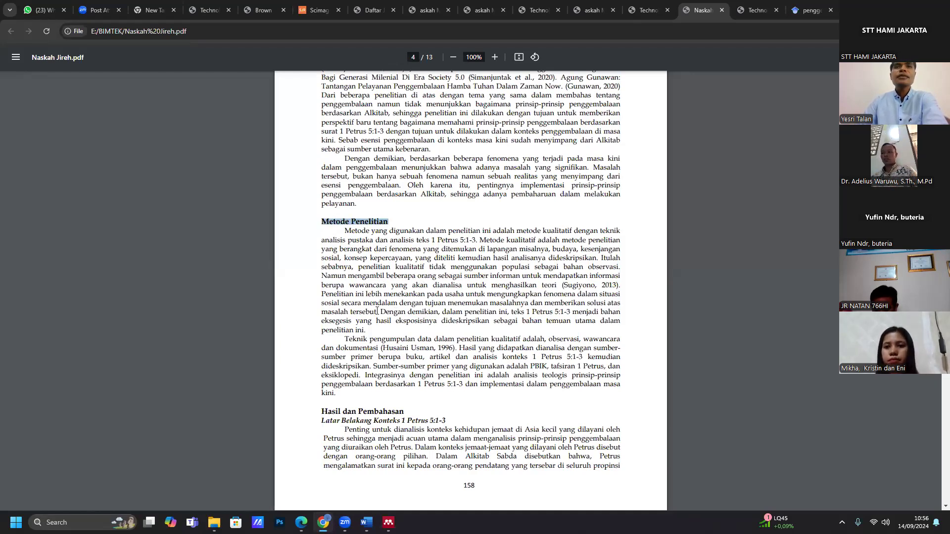
pyautogui.click(398, 331)
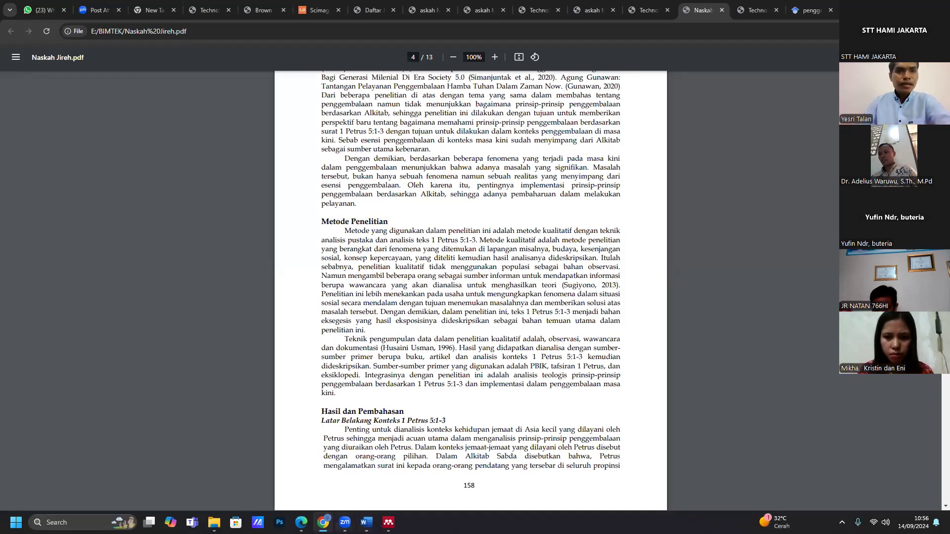
pyautogui.hotkey('alt', 'Tab')
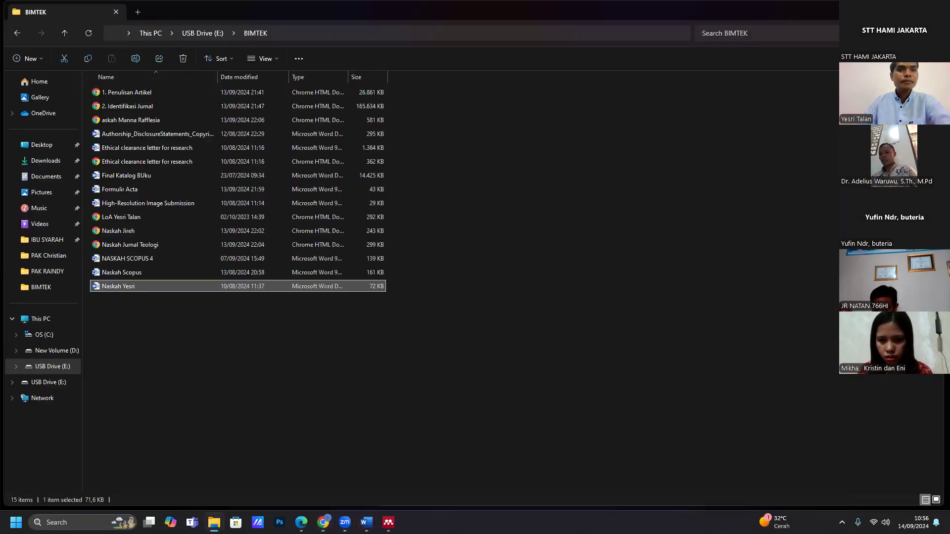
pyautogui.hotkey('alt', 'Tab')
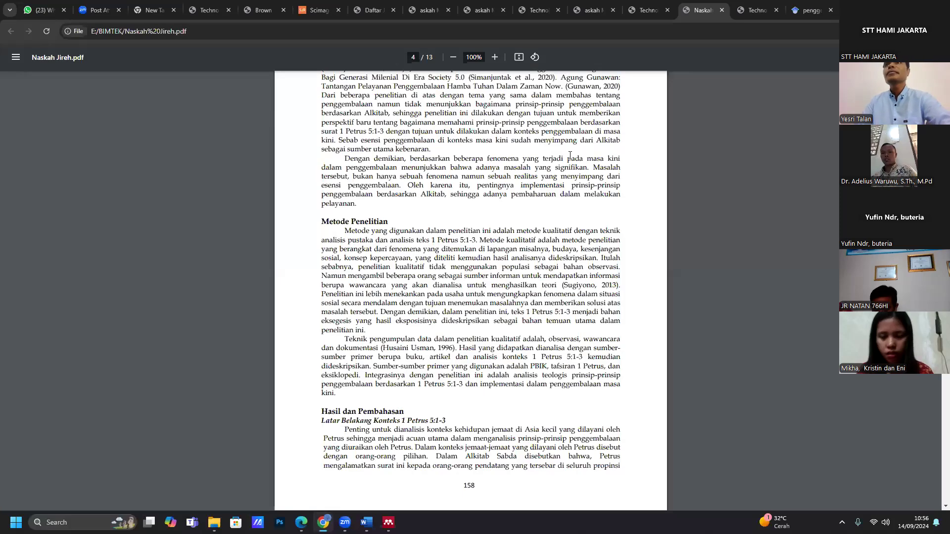
# - Scroll the guideline slides to slide 9, then bring up the Theology of Love article in Word
pyautogui.click(748, 13)
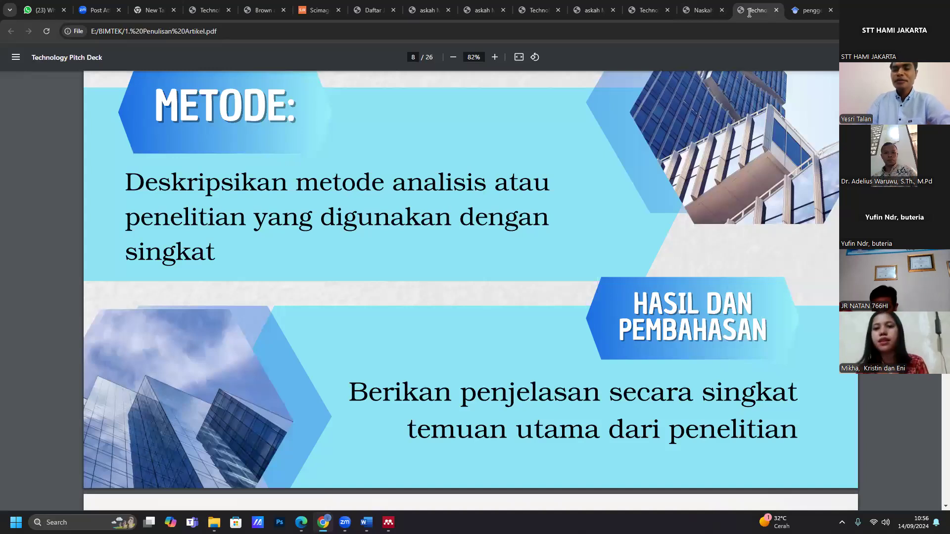
pyautogui.scroll(-5, 582, 286)
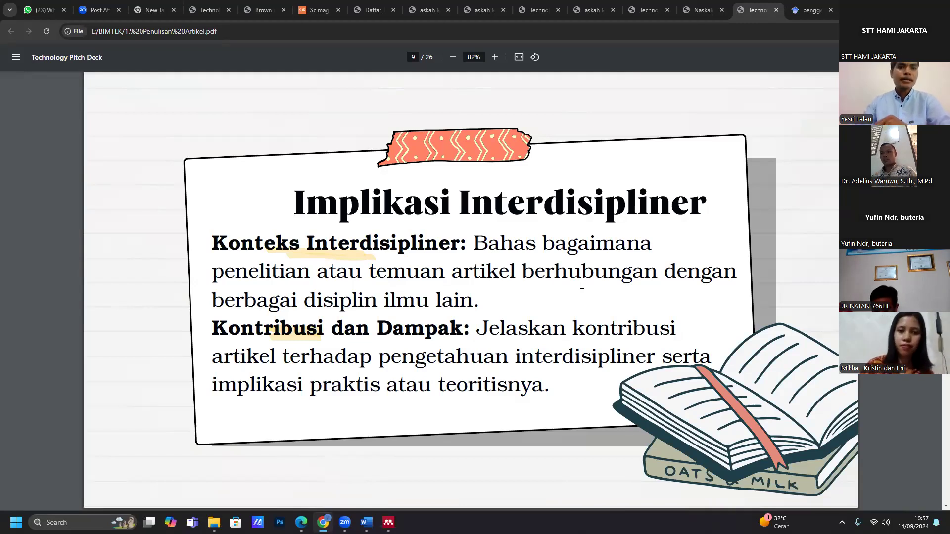
pyautogui.moveTo(368, 522)
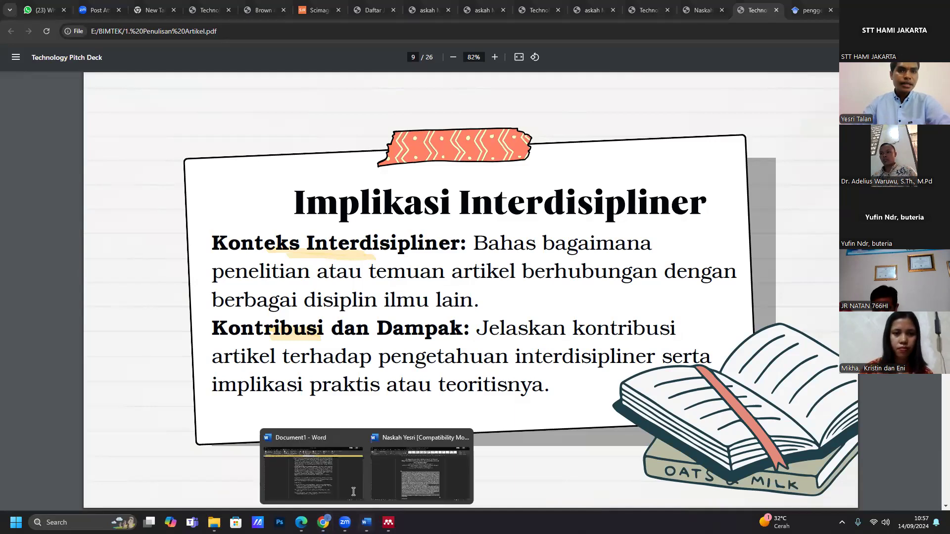
pyautogui.click(393, 477)
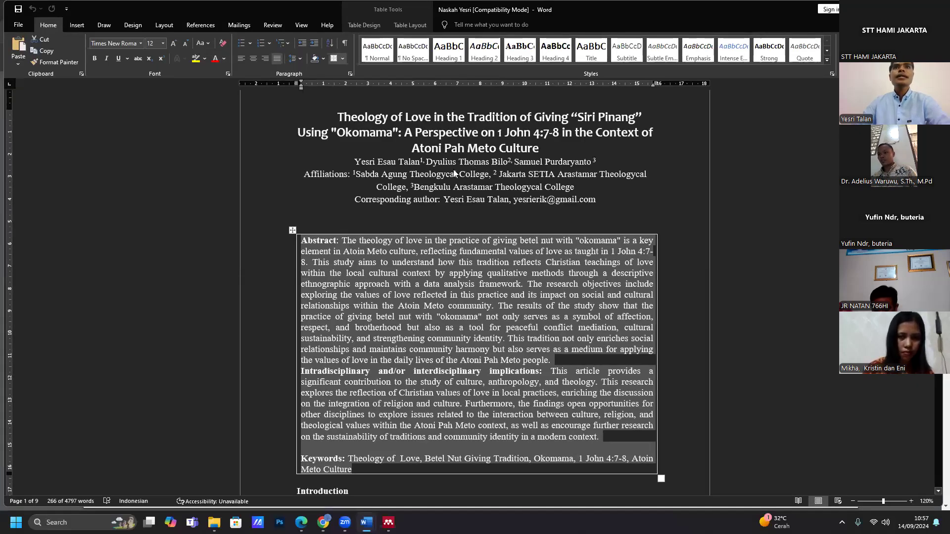
# - Point out the author line and the Intradisciplinary implications paragraph, then return to the slides
pyautogui.click(453, 169)
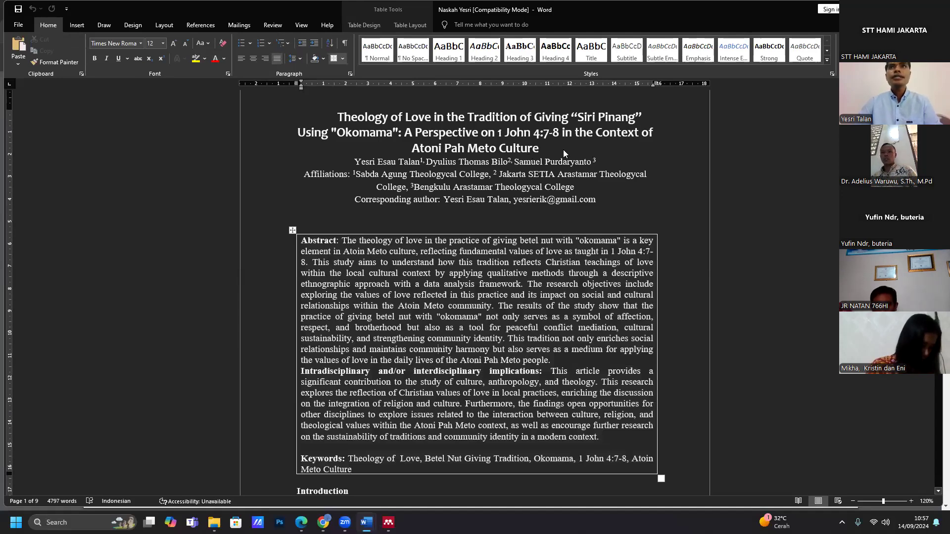
pyautogui.tripleClick(528, 163)
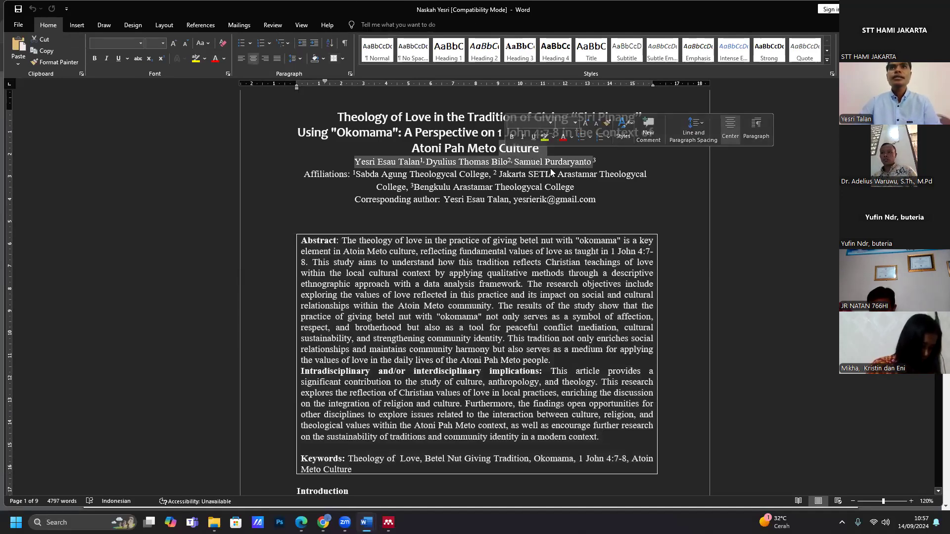
pyautogui.click(554, 172)
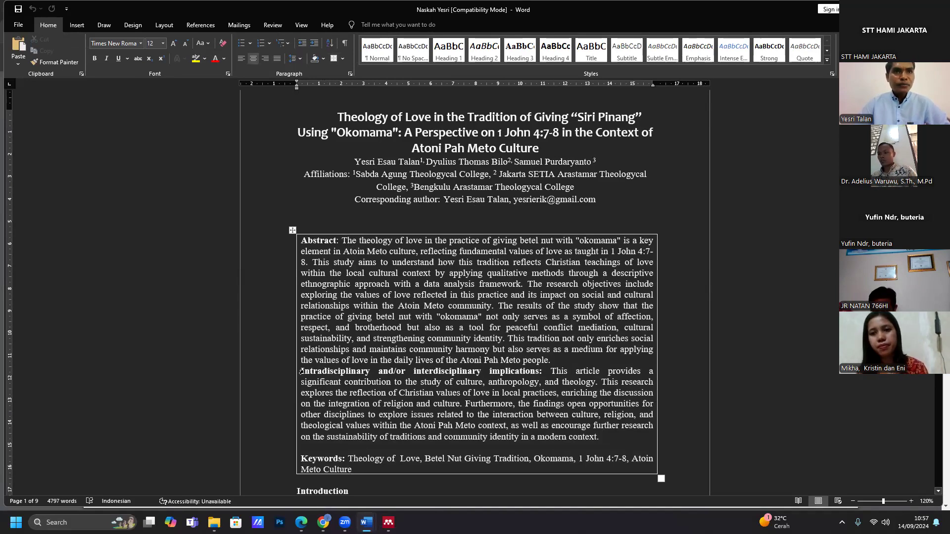
pyautogui.moveTo(300, 371); pyautogui.dragTo(500, 381)
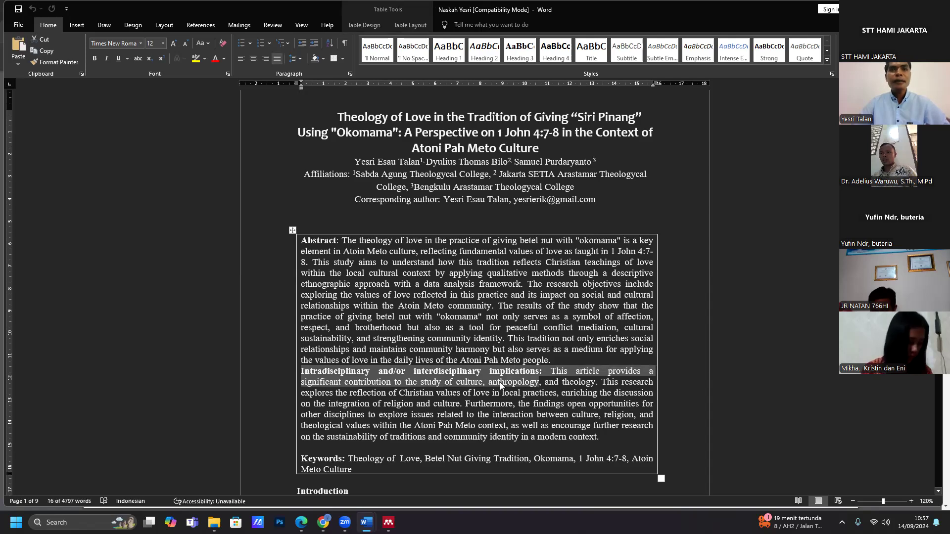
pyautogui.click(500, 382)
pyautogui.moveTo(389, 522)
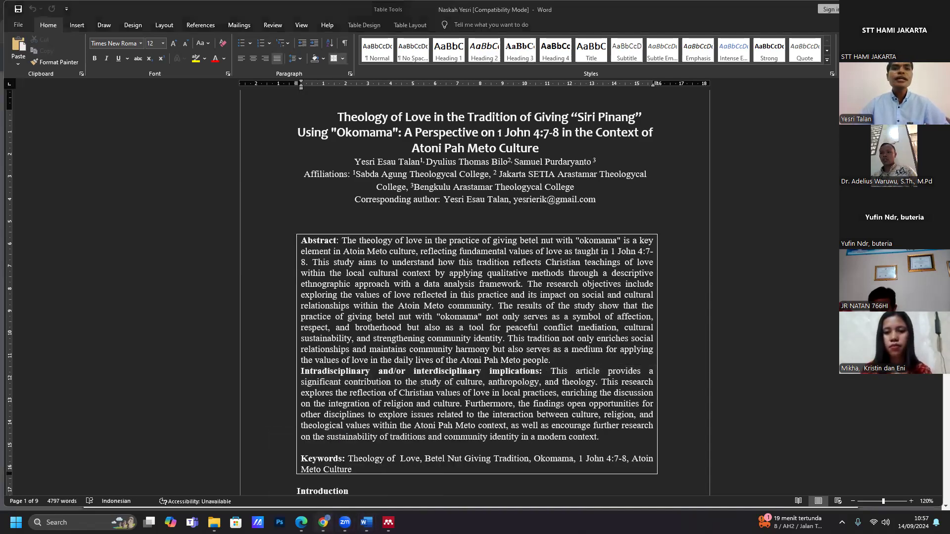
pyautogui.hotkey('alt', 'Tab')
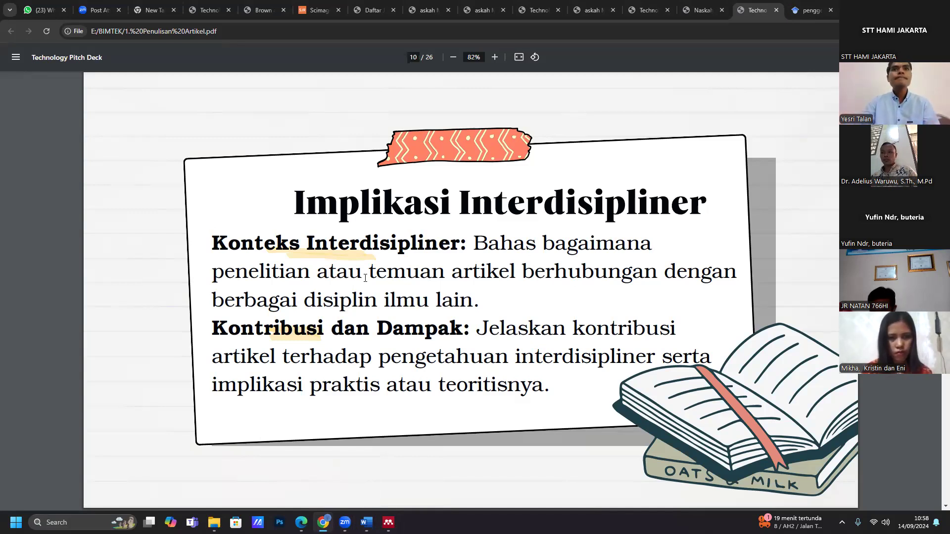
# - Advance to the '3. Penulisan Kata Kunci' slide, then open Naskah Jireh.pdf
pyautogui.press('Right')
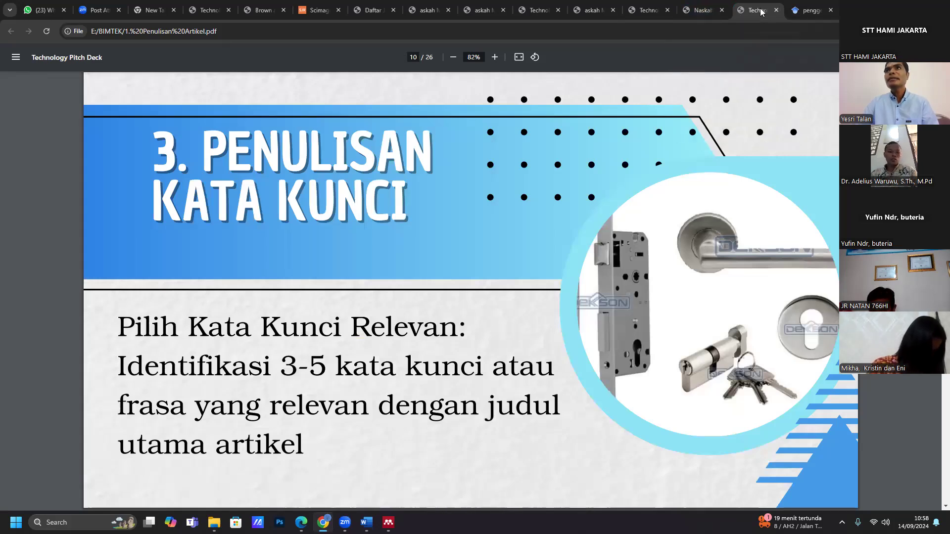
pyautogui.click(699, 11)
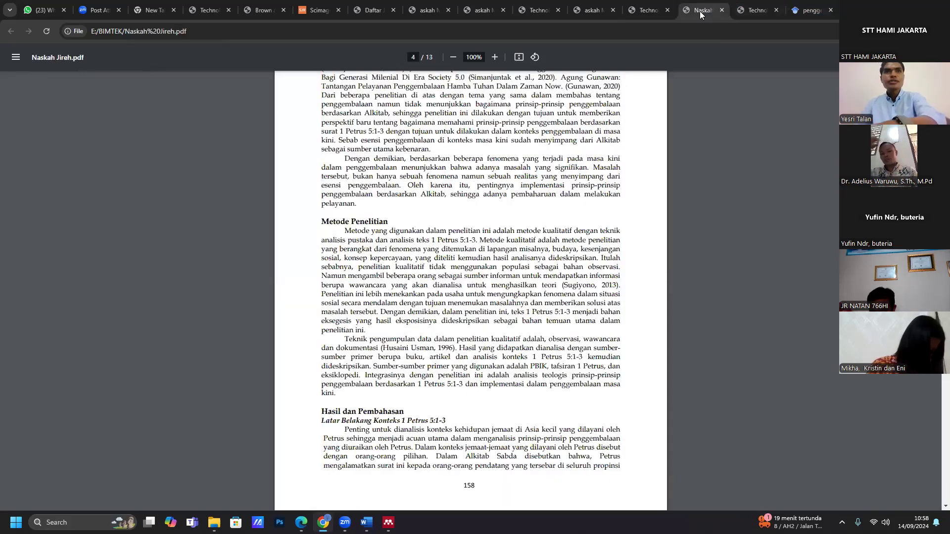
# - Move back up through Naskah Jireh.pdf from page 3 to page 2
pyautogui.press('Up')
pyautogui.press('Up')
pyautogui.press('Up')
pyautogui.press('Up')
pyautogui.press('Up')
pyautogui.press('Up')
pyautogui.press('Up')
pyautogui.press('Up')
pyautogui.press('Up')
pyautogui.press('Up')
pyautogui.press('Up')
pyautogui.press('Up')
pyautogui.press('Up')
pyautogui.press('Up')
pyautogui.press('Up')
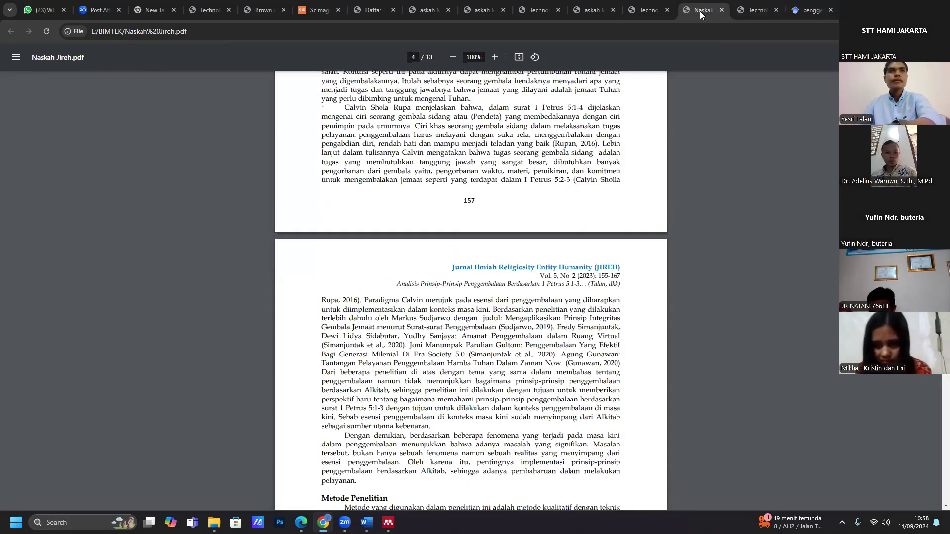
pyautogui.press('Up')
pyautogui.press('Up')
pyautogui.press('Up')
pyautogui.press('Up')
pyautogui.press('Up')
pyautogui.press('Up')
pyautogui.press('Up')
pyautogui.press('Up')
pyautogui.press('Up')
pyautogui.press('Up')
pyautogui.press('Up')
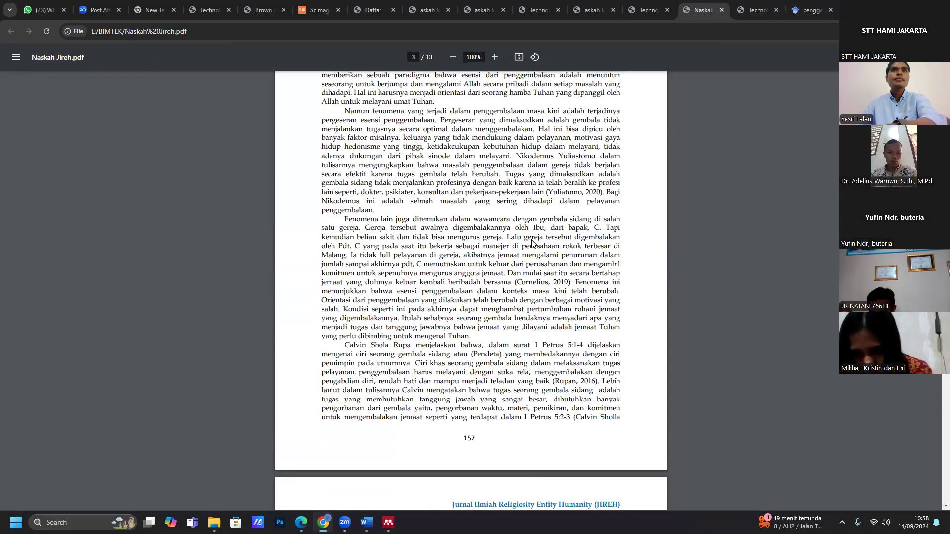
pyautogui.press('Up')
pyautogui.press('Up')
pyautogui.press('Up')
pyautogui.press('Up')
pyautogui.press('Up')
pyautogui.press('Up')
pyautogui.press('Up')
pyautogui.press('Up')
pyautogui.press('Up')
pyautogui.press('Up')
pyautogui.press('Up')
pyautogui.press('Up')
pyautogui.press('Up')
pyautogui.press('Up')
pyautogui.press('Up')
pyautogui.press('Up')
pyautogui.press('Up')
pyautogui.press('Up')
pyautogui.press('Up')
pyautogui.press('Up')
pyautogui.press('Up')
pyautogui.press('Up')
pyautogui.press('Up')
pyautogui.press('Up')
pyautogui.press('Up')
pyautogui.press('Up')
pyautogui.press('Up')
pyautogui.press('Up')
pyautogui.press('Up')
pyautogui.press('Up')
pyautogui.press('Up')
pyautogui.press('Up')
pyautogui.press('Up')
pyautogui.press('Up')
pyautogui.press('Up')
pyautogui.press('Up')
pyautogui.press('Up')
pyautogui.press('Up')
pyautogui.press('Up')
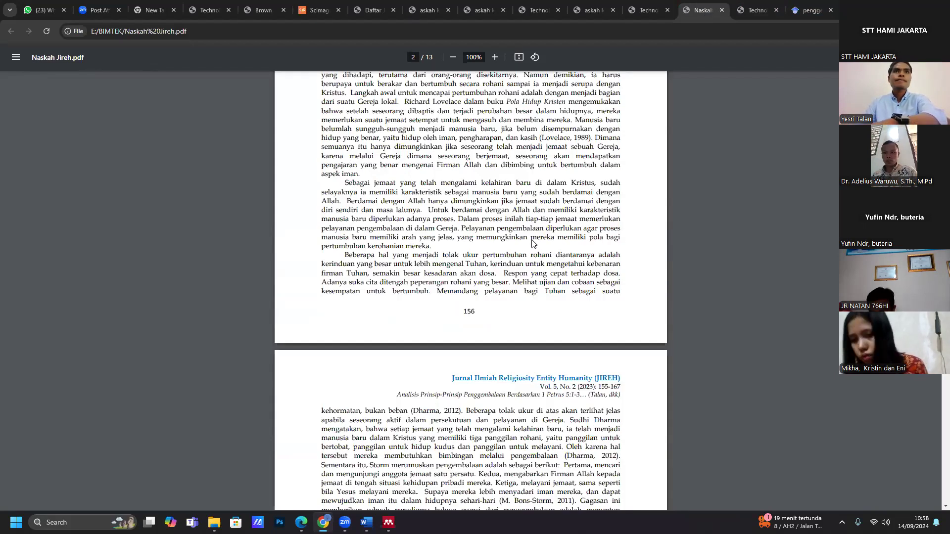
pyautogui.press('Up')
pyautogui.press('Up')
pyautogui.press('Up')
pyautogui.press('Up')
pyautogui.press('Up')
pyautogui.press('Up')
pyautogui.press('Up')
pyautogui.press('Up')
pyautogui.press('Up')
pyautogui.press('Up')
pyautogui.press('Up')
pyautogui.press('Up')
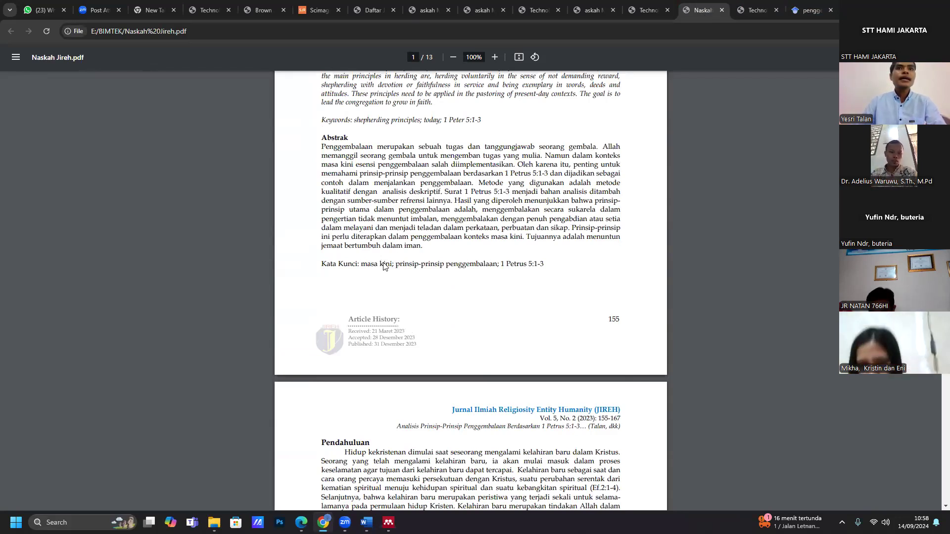
# - Review page 1's title, abstract and keywords, then show the '3. Tujuan Penelitian' slide
pyautogui.scroll(5, 446, 241)
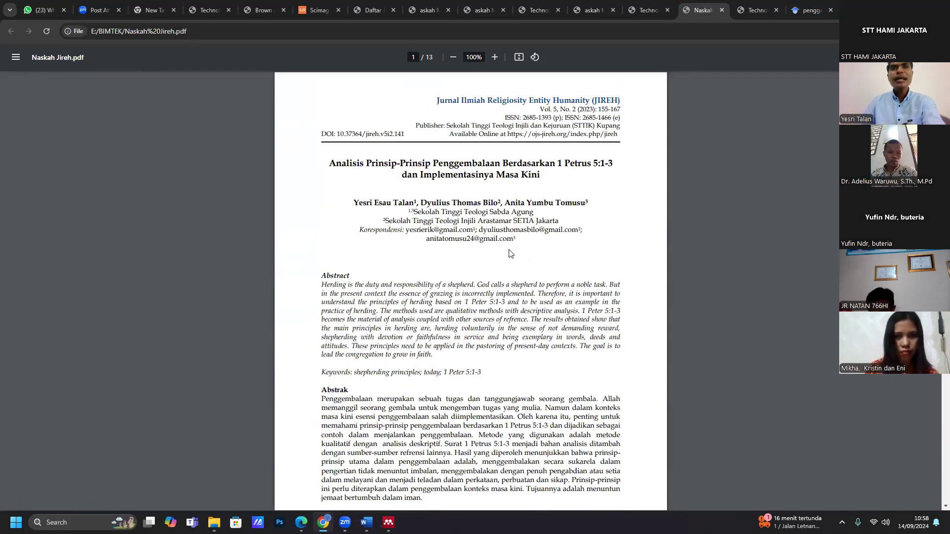
pyautogui.scroll(-4, 510, 254)
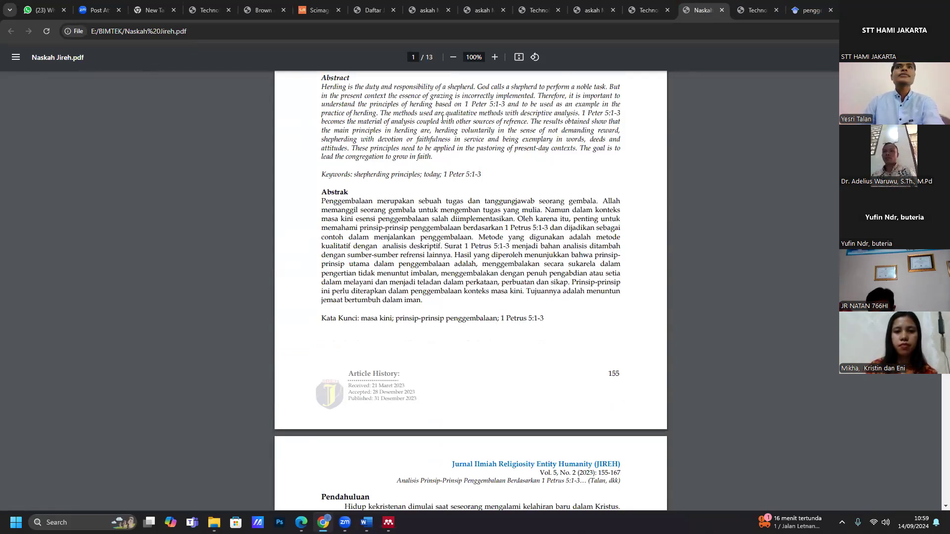
pyautogui.scroll(-1, 442, 119)
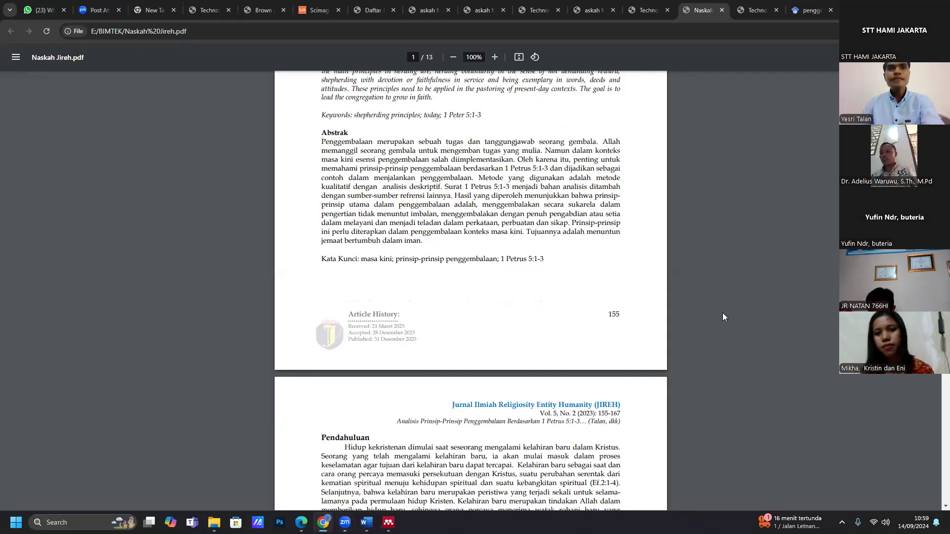
pyautogui.hotkey('ctrl', 'Tab')
pyautogui.press('Right')
pyautogui.press('Right')
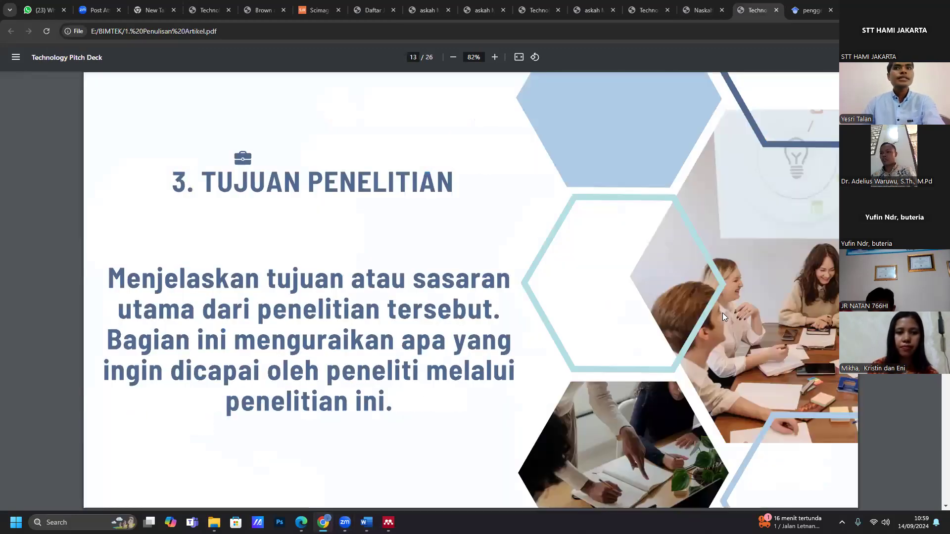
# - Show the '4. Kebaharuan (Novelty)' slide, then return to Naskah Jireh.pdf
pyautogui.press('Right')
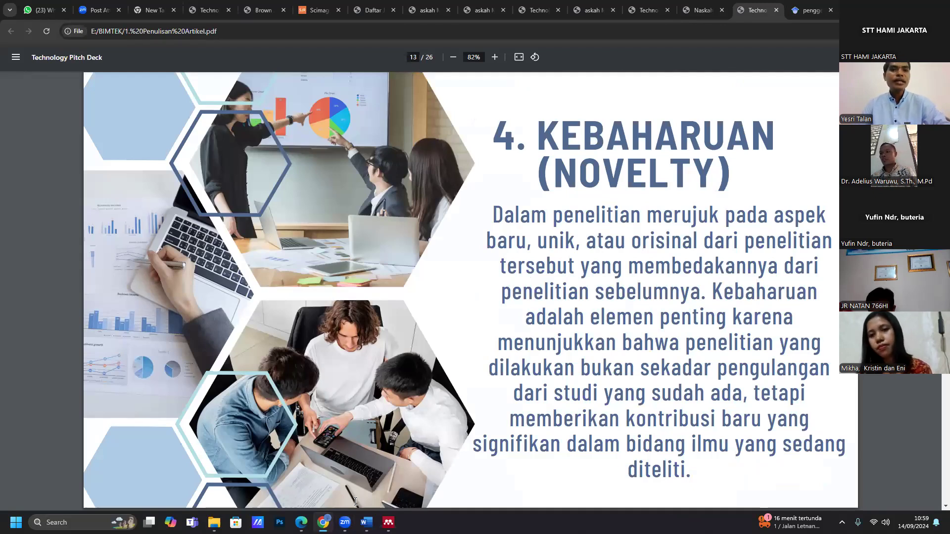
pyautogui.moveTo(366, 520)
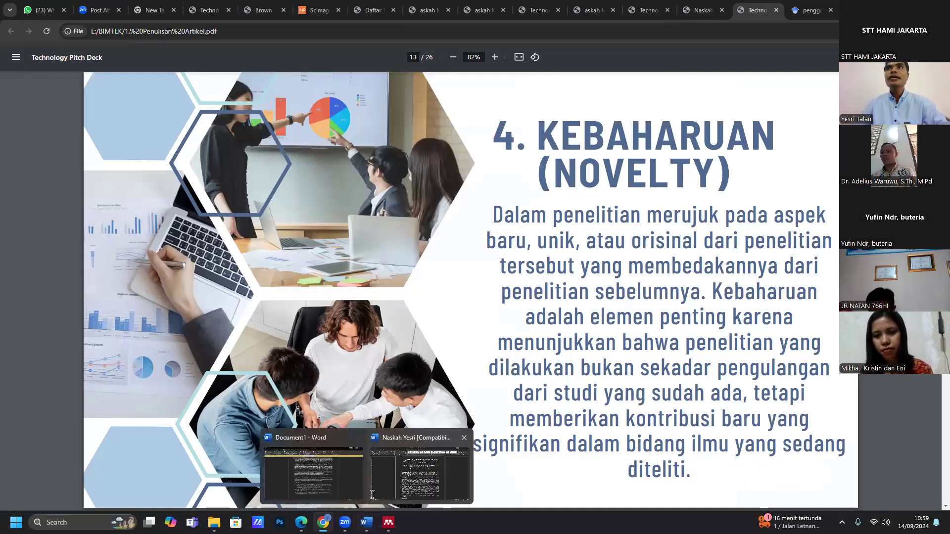
pyautogui.click(712, 11)
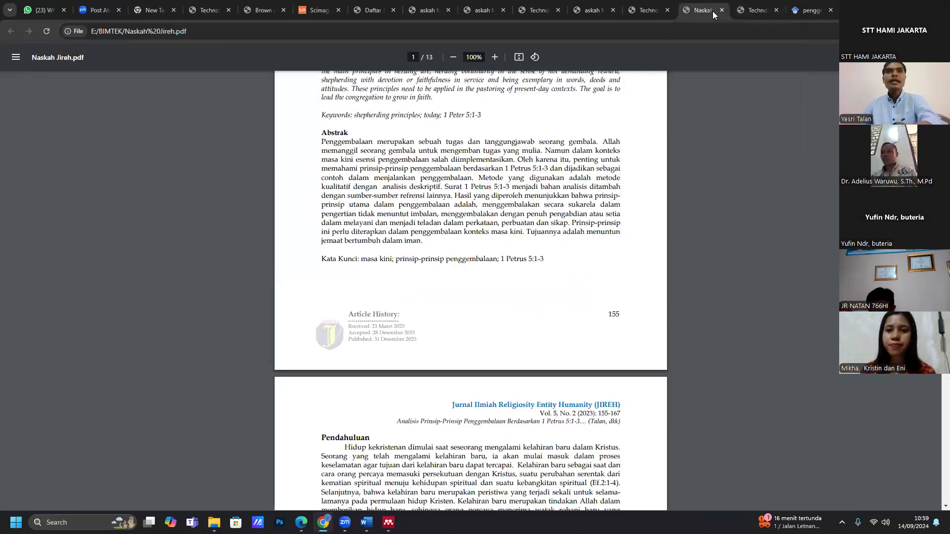
# - Read Naskah Jireh.pdf from the abstract through pages 2–4, stopping at the end of page 157
pyautogui.press('Down')
pyautogui.press('Down')
pyautogui.press('Down')
pyautogui.press('Down')
pyautogui.press('Down')
pyautogui.press('Down')
pyautogui.press('Down')
pyautogui.press('Down')
pyautogui.press('Down')
pyautogui.press('Down')
pyautogui.press('Down')
pyautogui.press('Down')
pyautogui.press('Down')
pyautogui.press('Down')
pyautogui.press('Down')
pyautogui.press('Down')
pyautogui.press('Down')
pyautogui.press('Down')
pyautogui.press('Down')
pyautogui.press('Down')
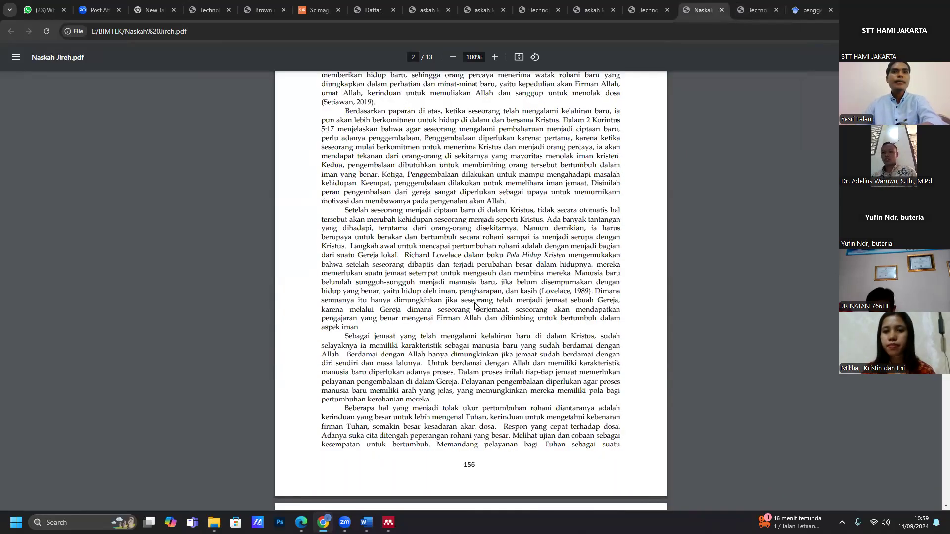
pyautogui.press('Down')
pyautogui.press('Down')
pyautogui.press('Down')
pyautogui.press('Down')
pyautogui.press('Down')
pyautogui.press('Down')
pyautogui.press('Down')
pyautogui.press('Down')
pyautogui.press('Down')
pyautogui.press('Down')
pyautogui.press('Down')
pyautogui.press('Down')
pyautogui.press('Down')
pyautogui.press('Down')
pyautogui.press('Down')
pyautogui.press('Down')
pyautogui.press('Down')
pyautogui.press('Down')
pyautogui.press('Down')
pyautogui.press('Down')
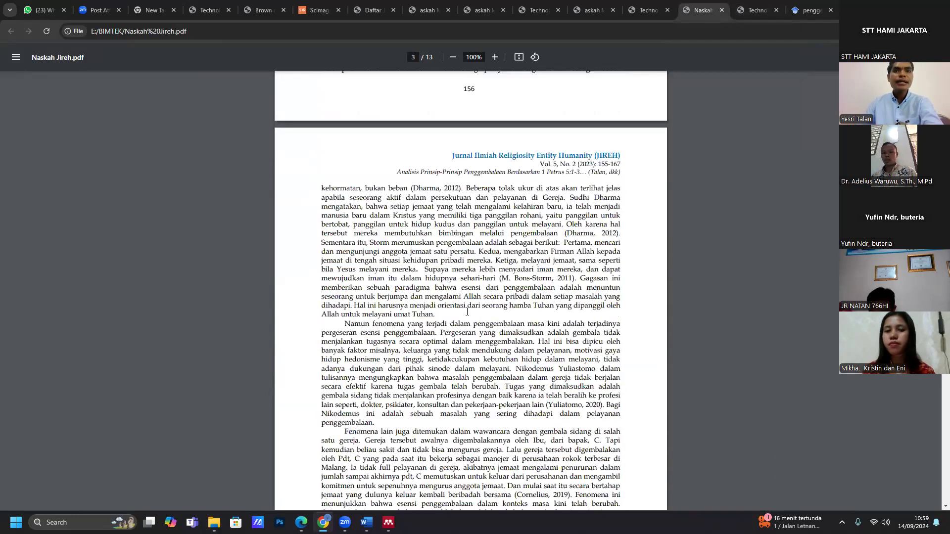
pyautogui.press('Down')
pyautogui.press('Down')
pyautogui.press('Down')
pyautogui.press('Down')
pyautogui.press('Down')
pyautogui.press('Down')
pyautogui.press('Down')
pyautogui.press('Down')
pyautogui.press('Down')
pyautogui.press('Down')
pyautogui.press('Down')
pyautogui.press('Down')
pyautogui.press('Down')
pyautogui.press('Down')
pyautogui.press('Down')
pyautogui.press('Down')
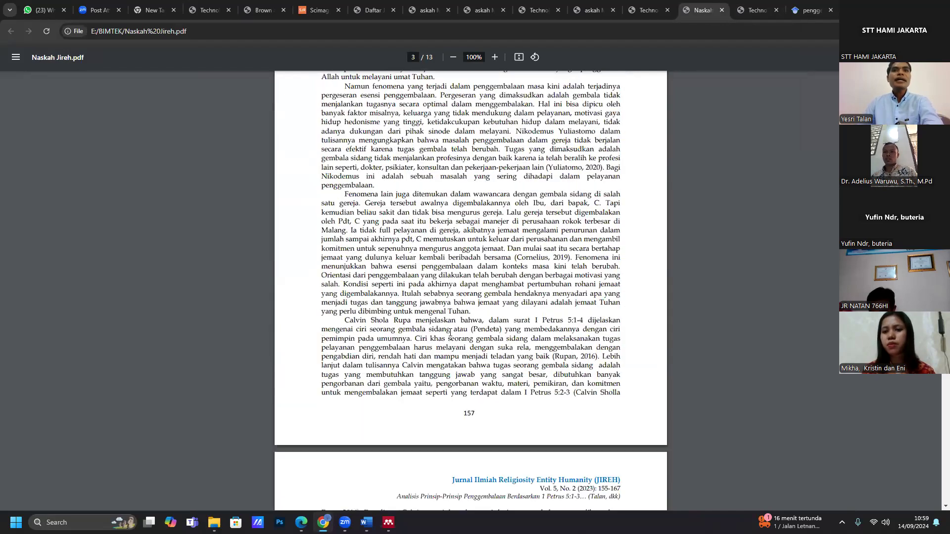
pyautogui.press('Down')
pyautogui.press('Down')
pyautogui.press('Down')
pyautogui.press('Down')
pyautogui.press('Down')
pyautogui.press('Down')
pyautogui.press('Down')
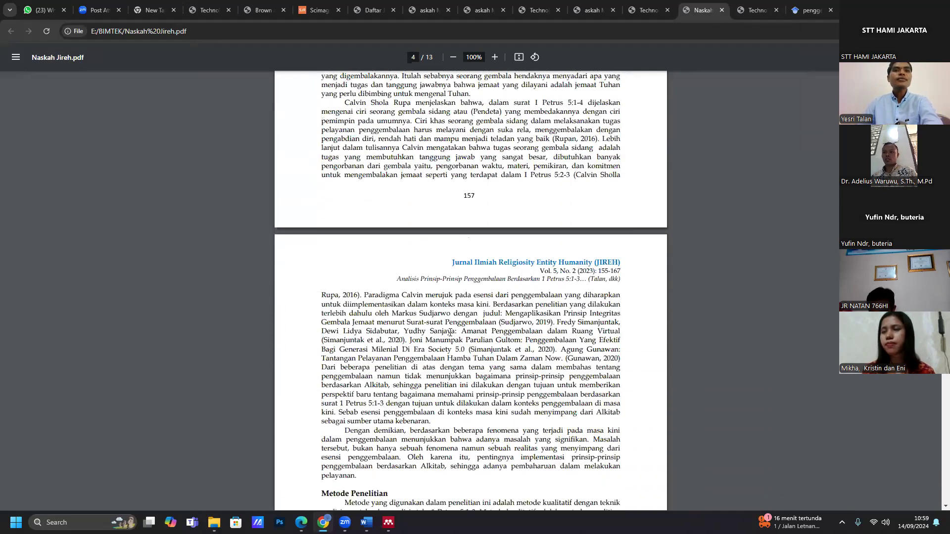
pyautogui.press('Up')
pyautogui.press('Up')
pyautogui.press('Up')
pyautogui.press('Up')
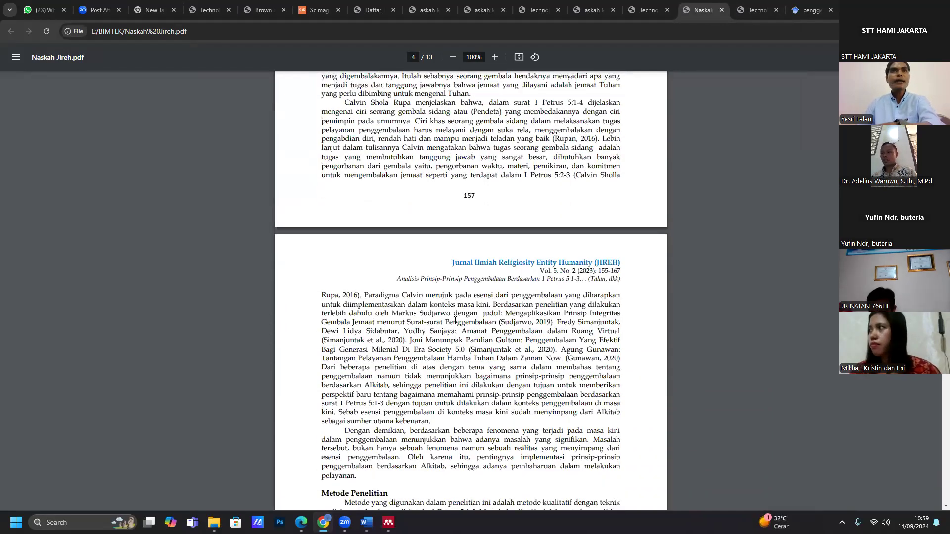